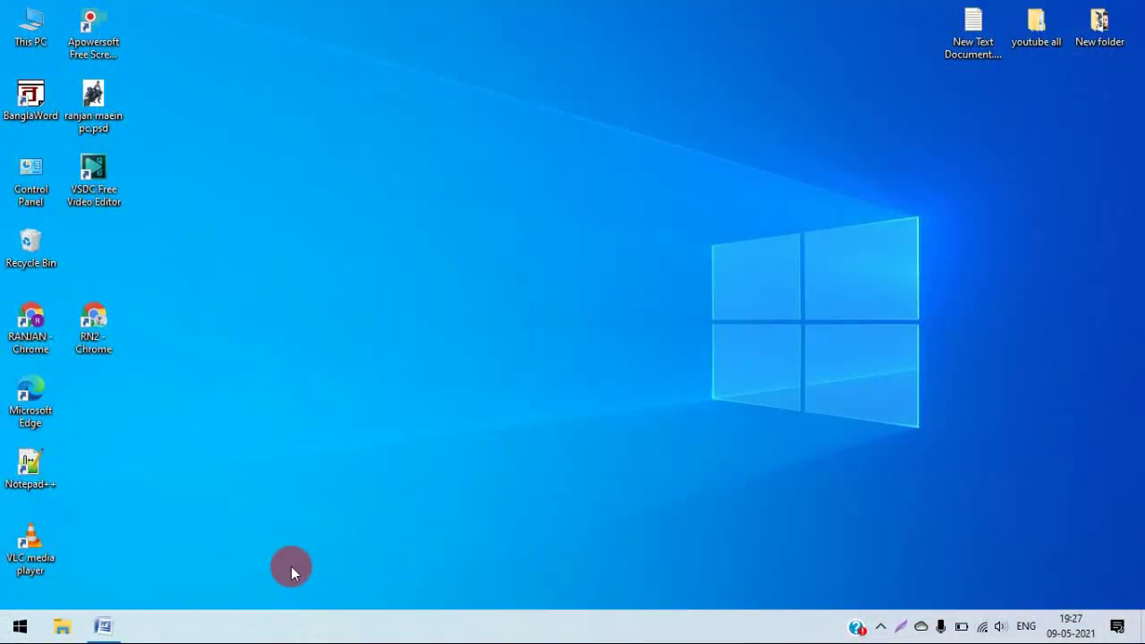
Step: Open a blank Word document and draw a rectangle of about 8.26 × 13.86 cm across the page
click(106, 626)
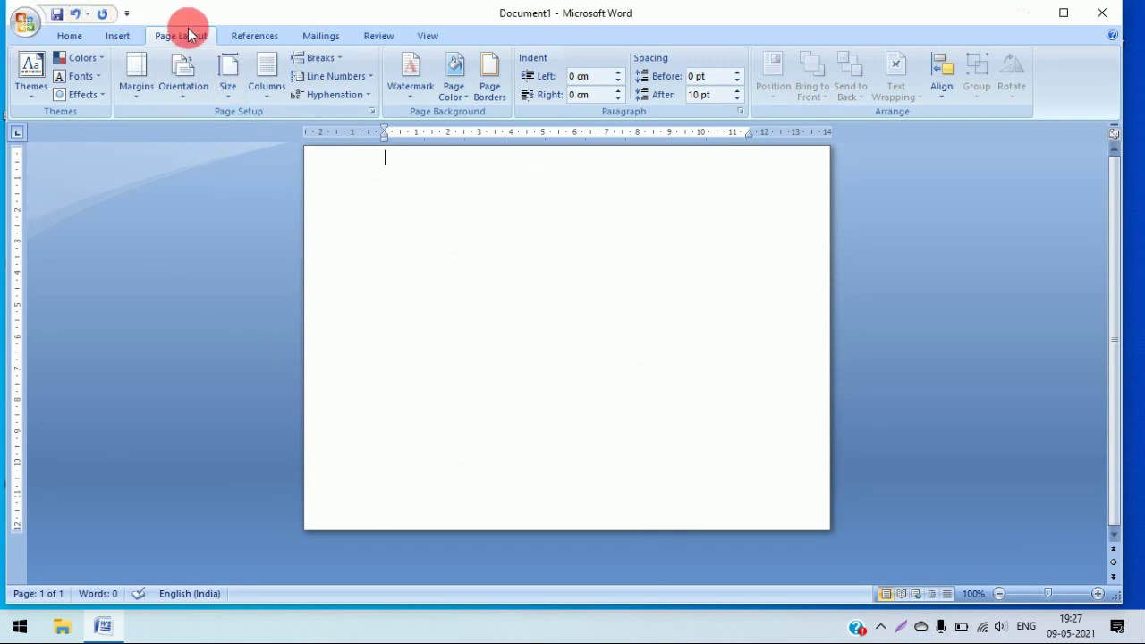
click(117, 39)
click(260, 89)
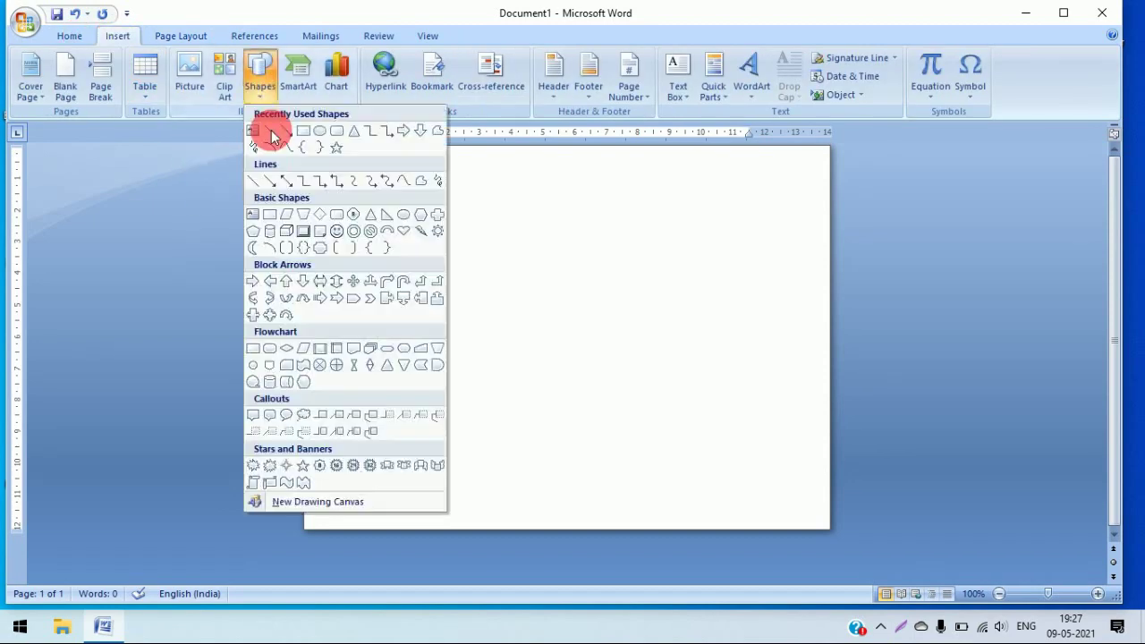
click(303, 130)
drag(357, 171, 809, 437)
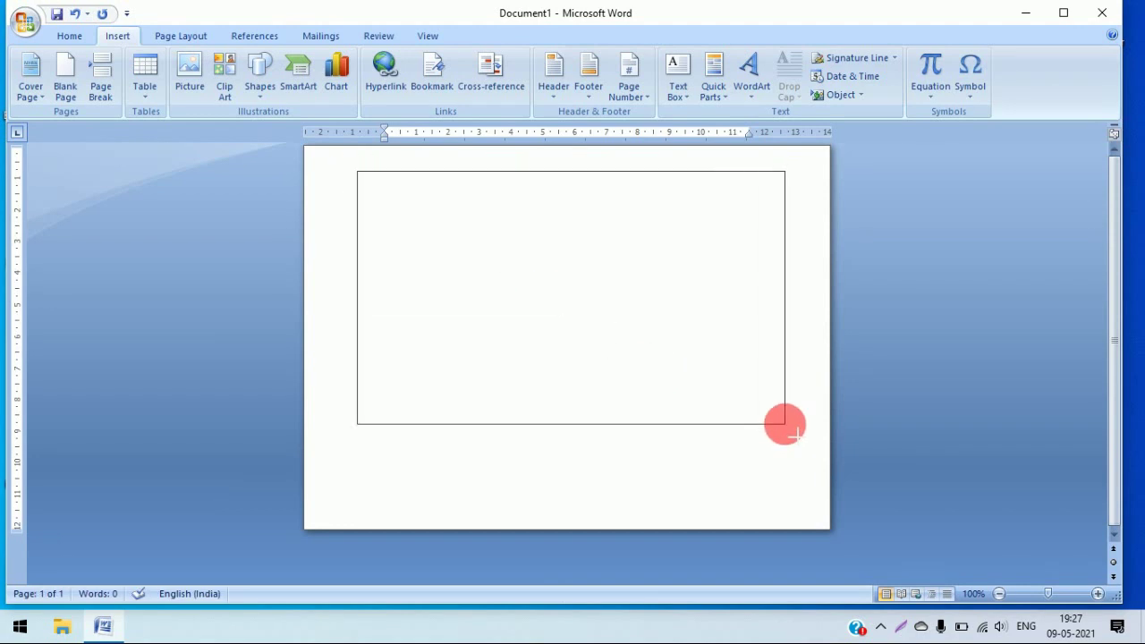
drag(810, 437, 797, 432)
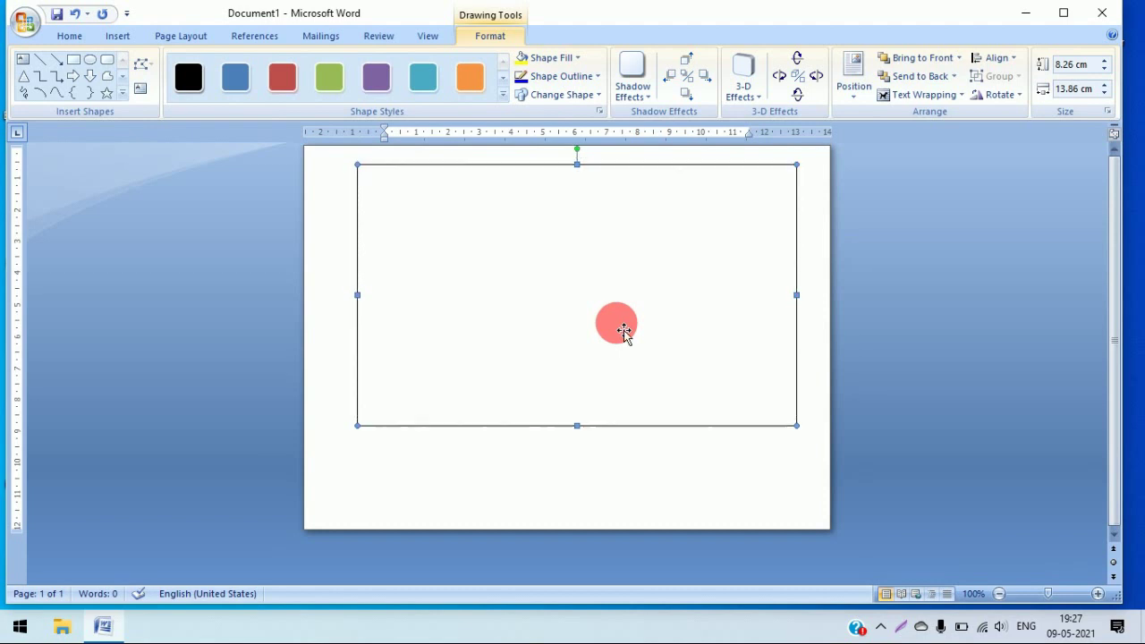
Step: Move the rectangle down and slightly right on the page
click(468, 501)
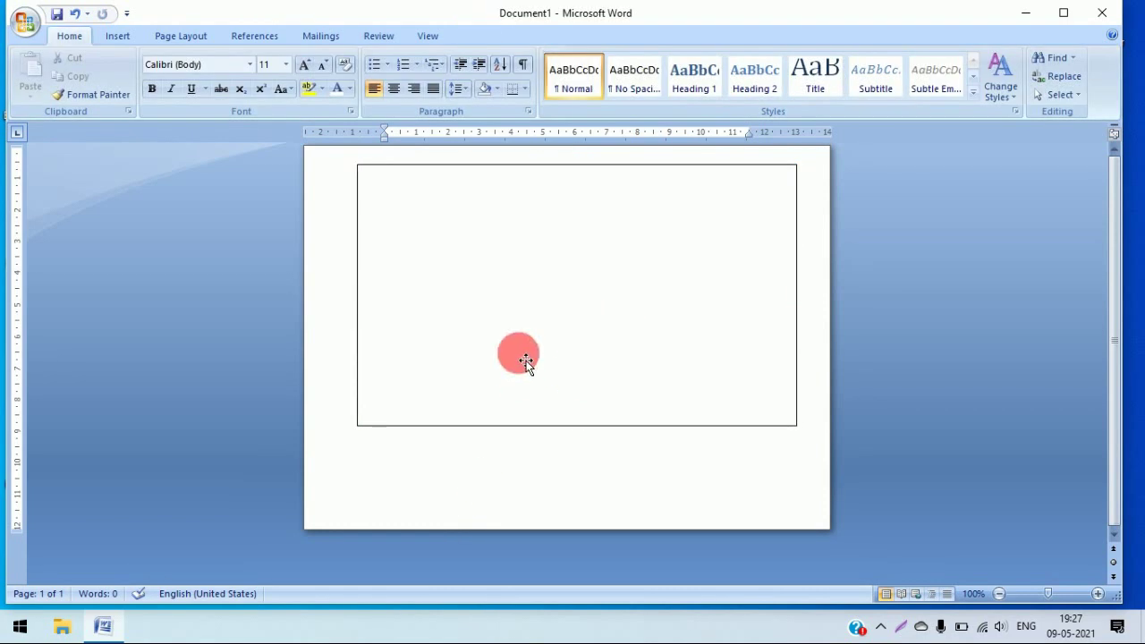
drag(545, 302, 548, 326)
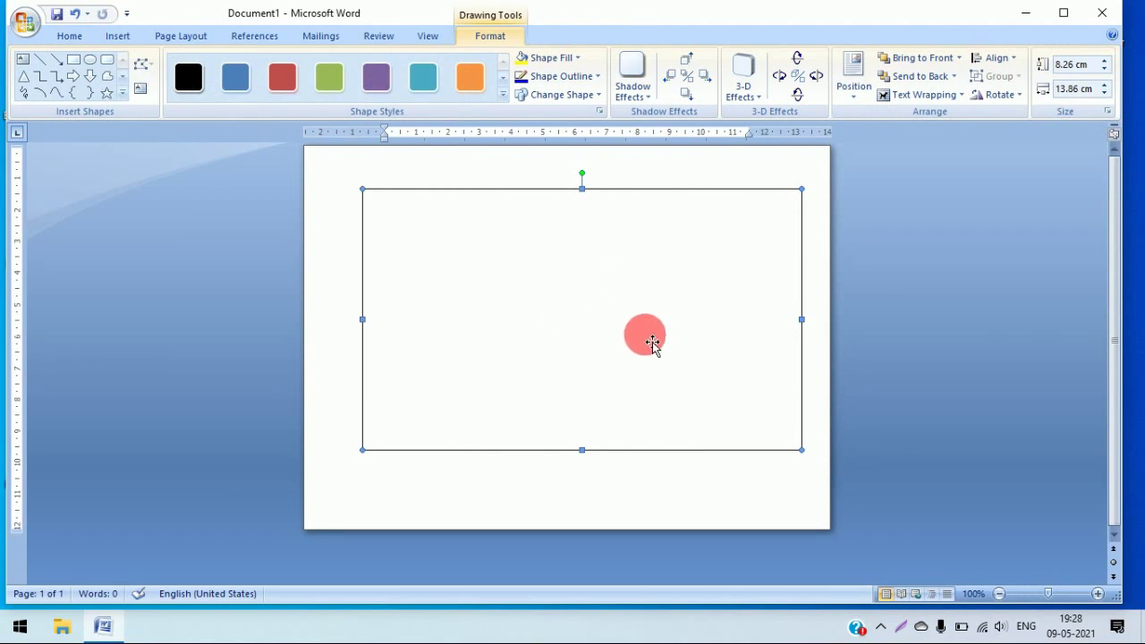
key(Left)
key(Left)
key(Left)
key(Left)
key(Left)
key(Left)
key(Left)
key(Left)
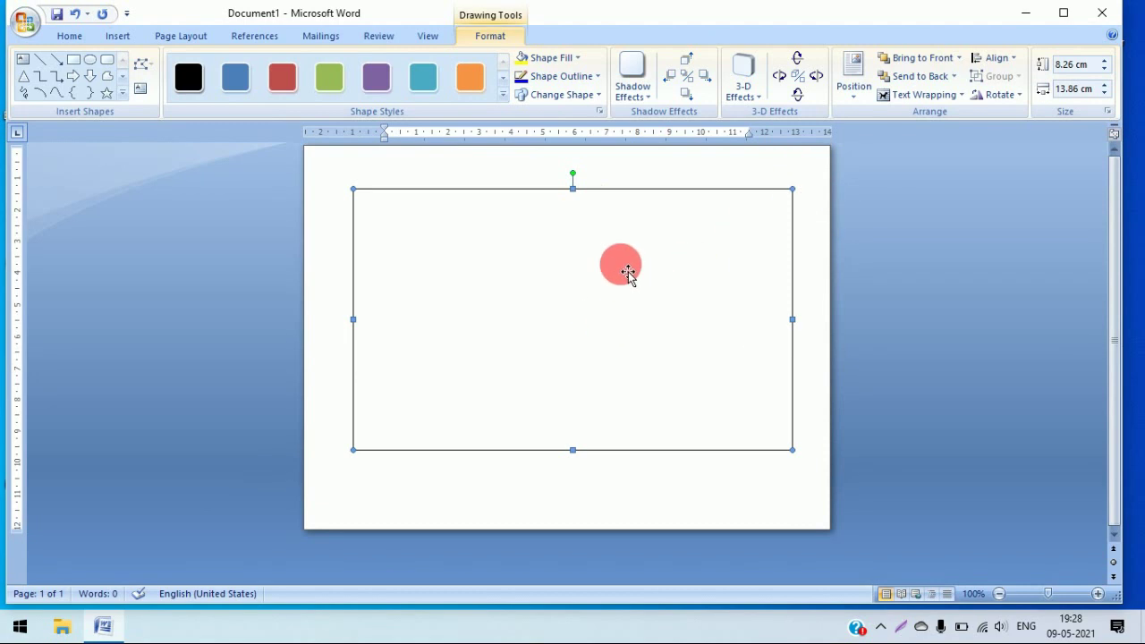
Step: Give the rectangle a blue outline with a 2¼ pt line weight
click(556, 76)
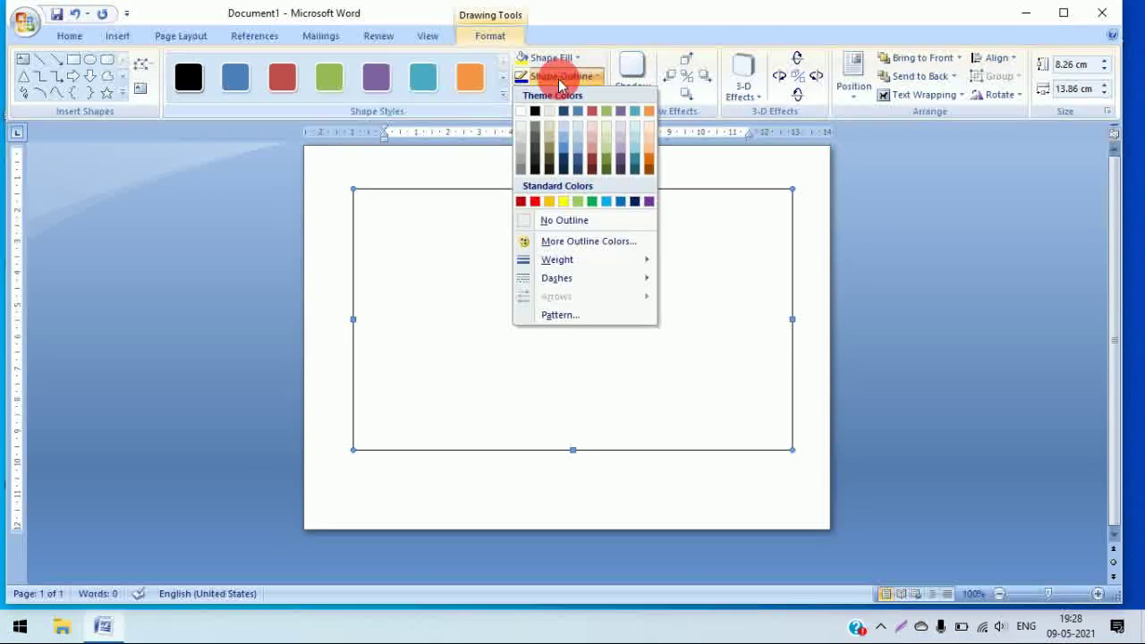
click(624, 205)
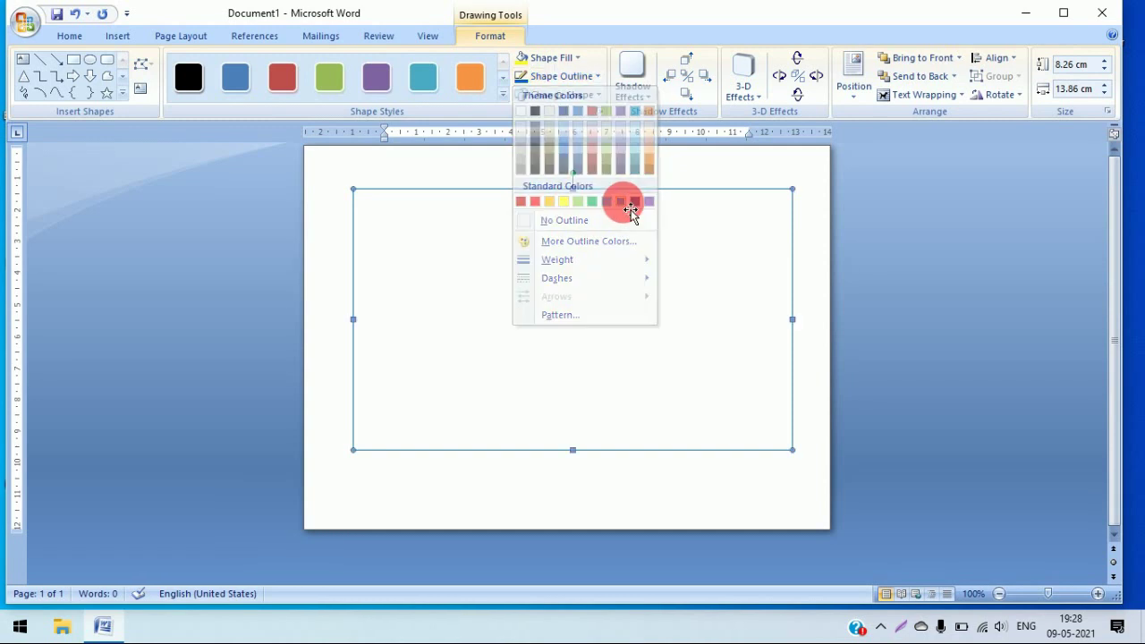
click(545, 77)
mouse_move(557, 259)
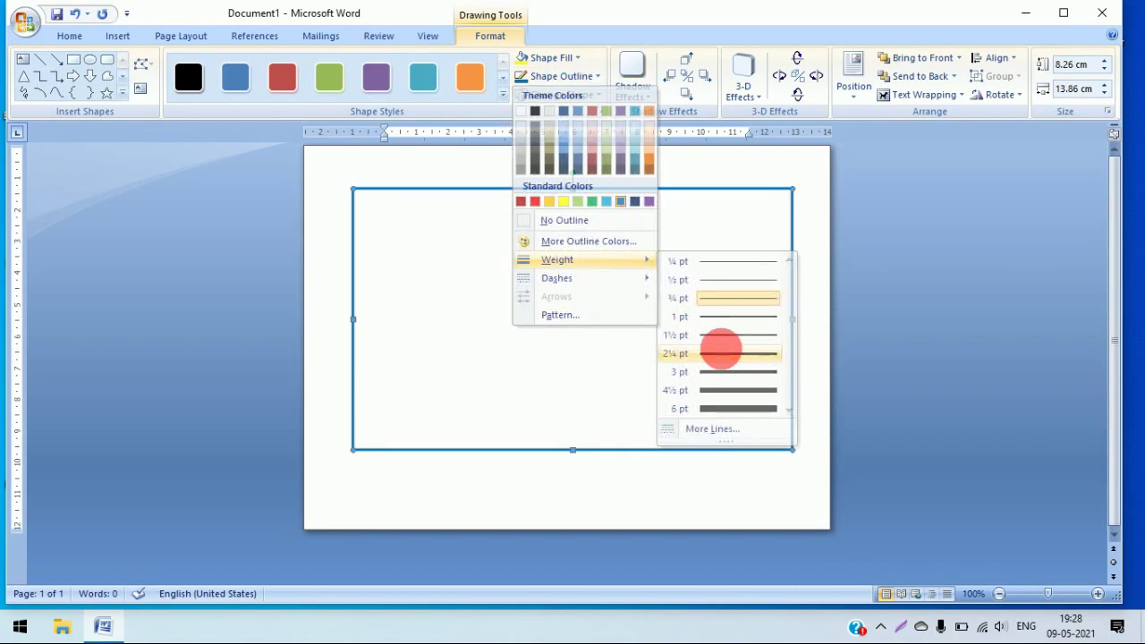
click(723, 354)
click(728, 153)
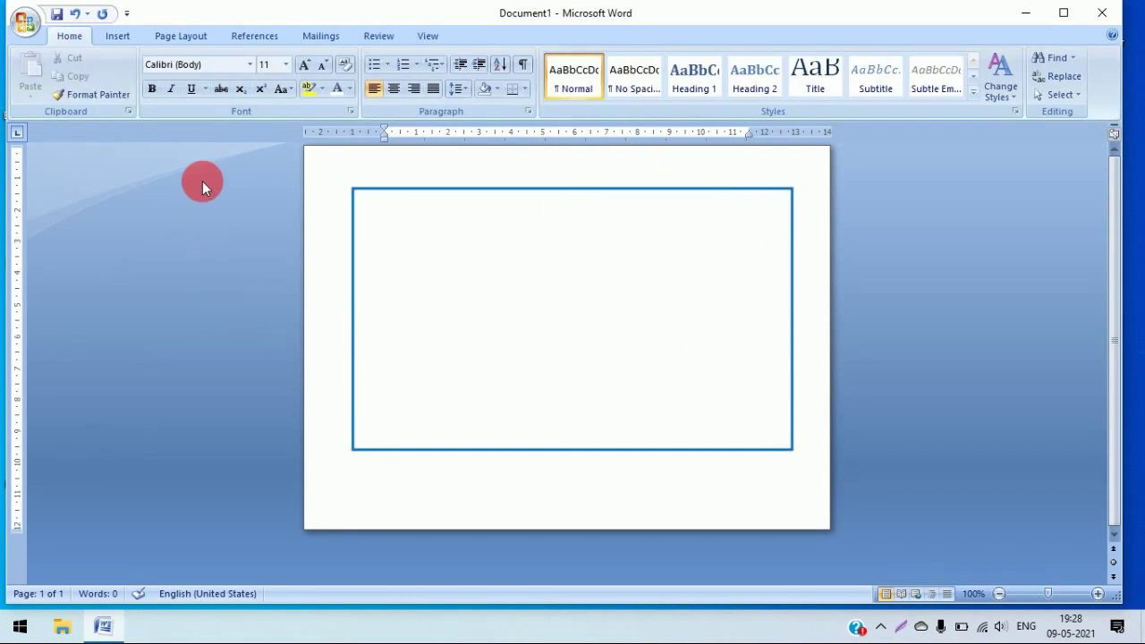
click(523, 293)
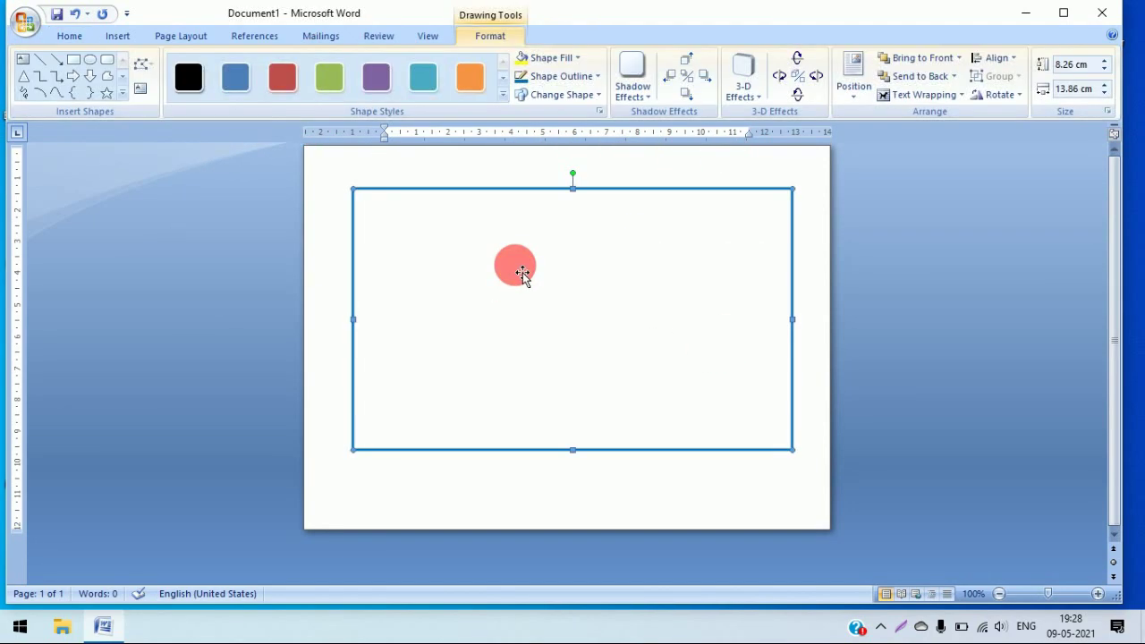
click(123, 92)
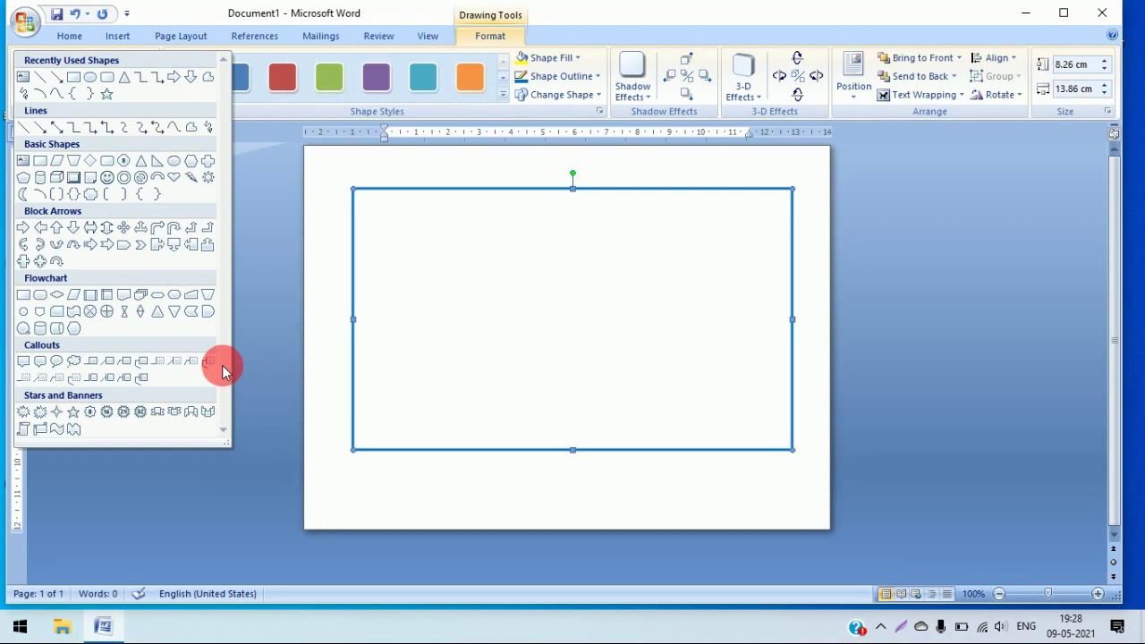
Step: Draw a slim freeform wedge slanting from the rectangle's left edge to its right edge
click(54, 97)
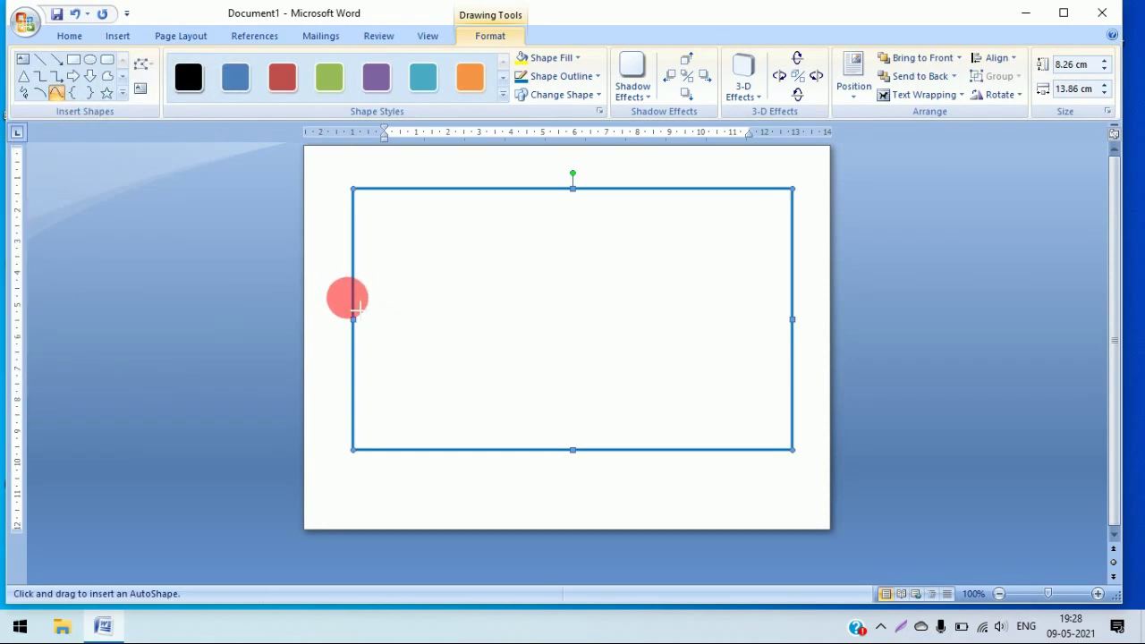
click(355, 315)
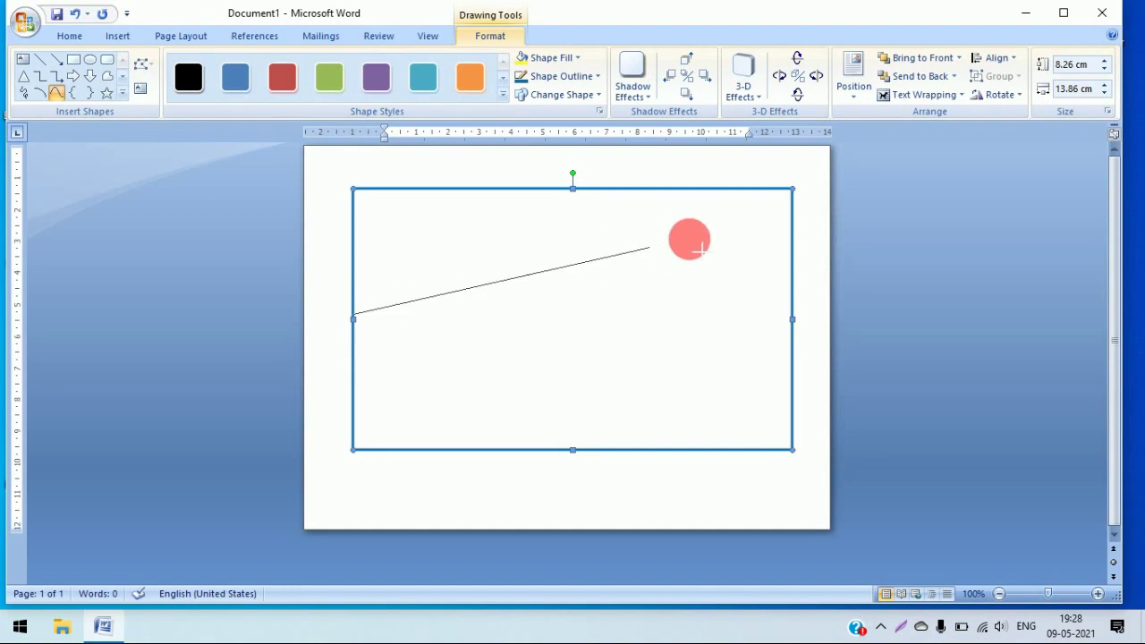
click(792, 260)
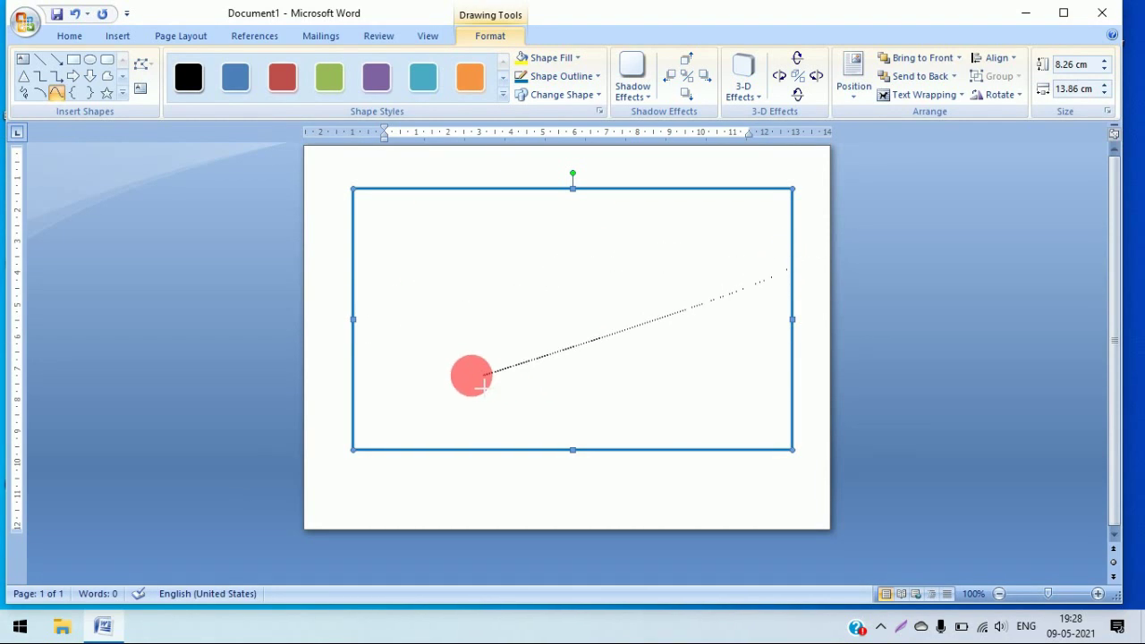
click(355, 349)
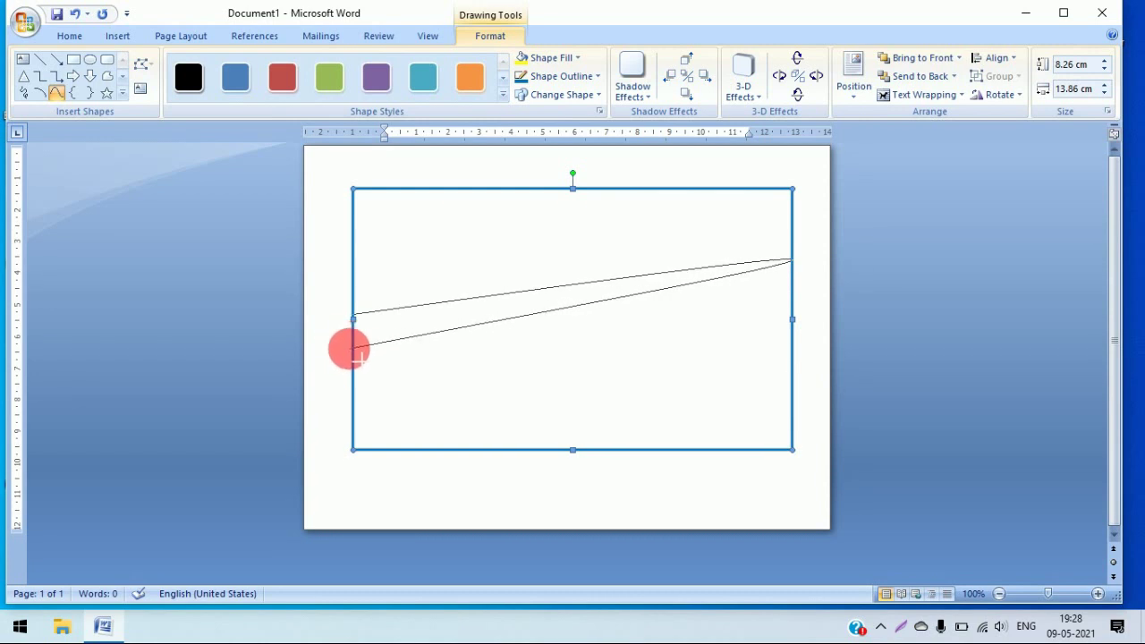
double_click(350, 354)
Step: Nudge the wedge up and fill it orange with a shadow shape style
click(508, 337)
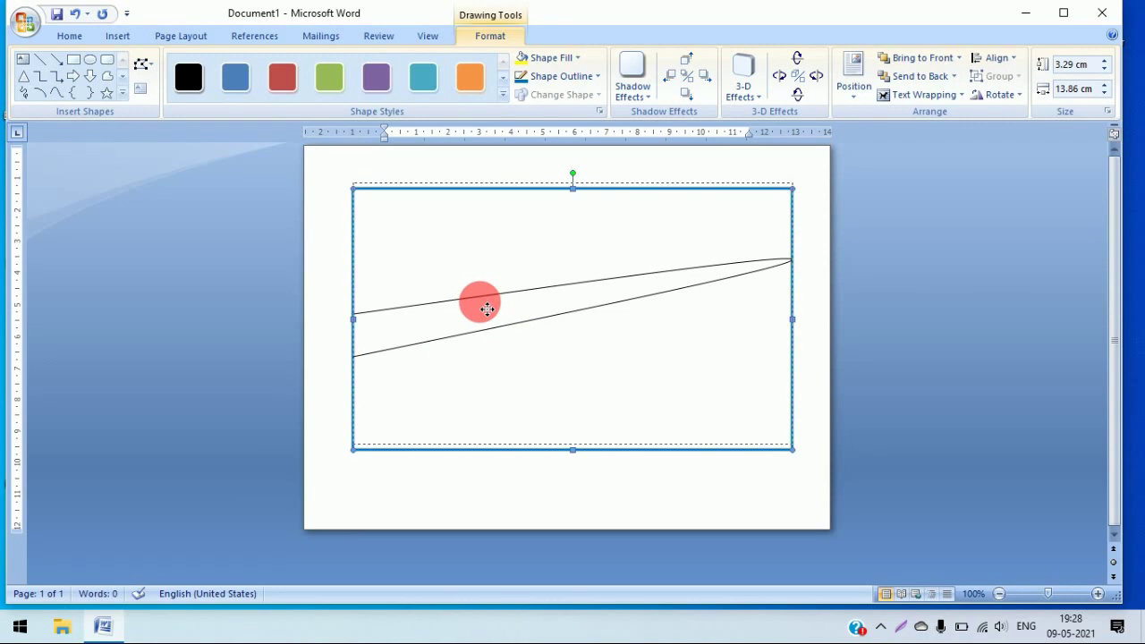
click(484, 303)
click(565, 287)
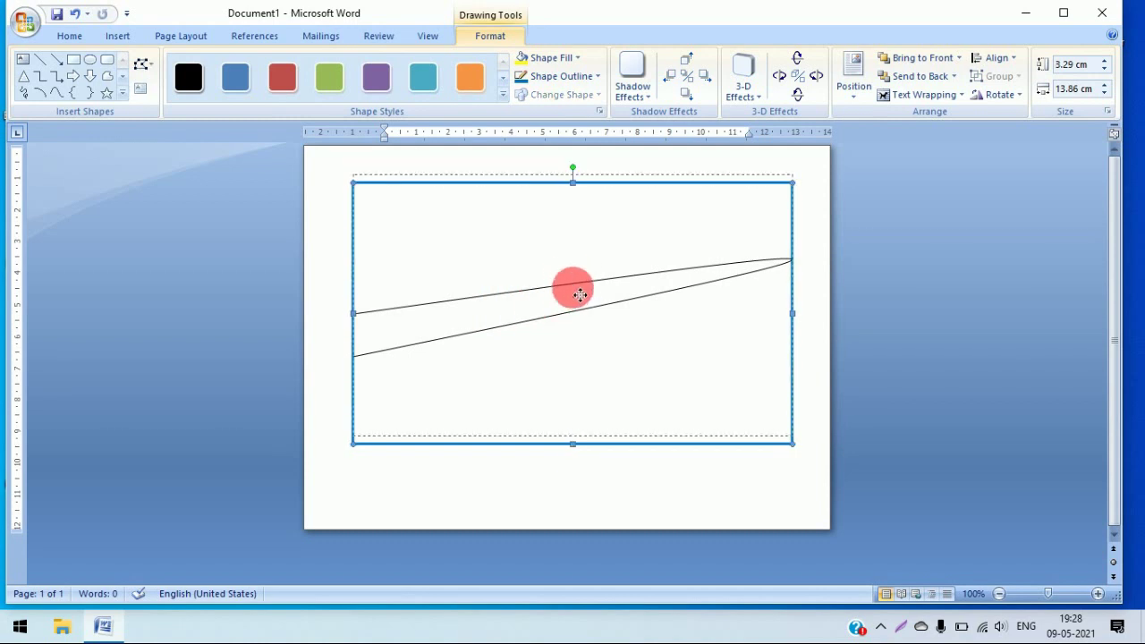
click(605, 309)
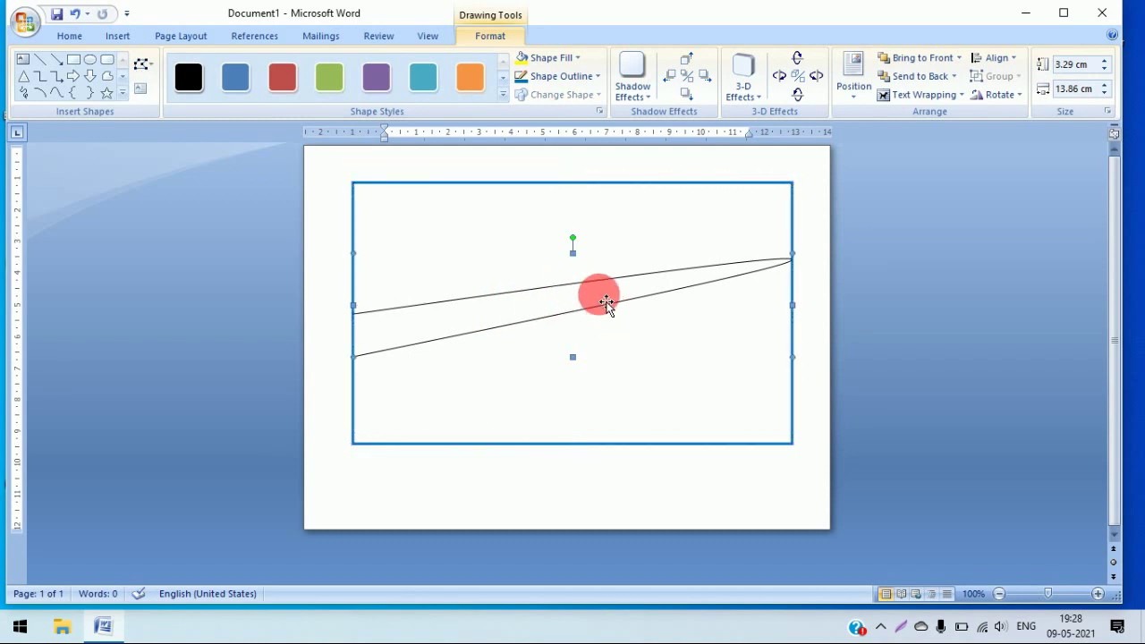
key(Up)
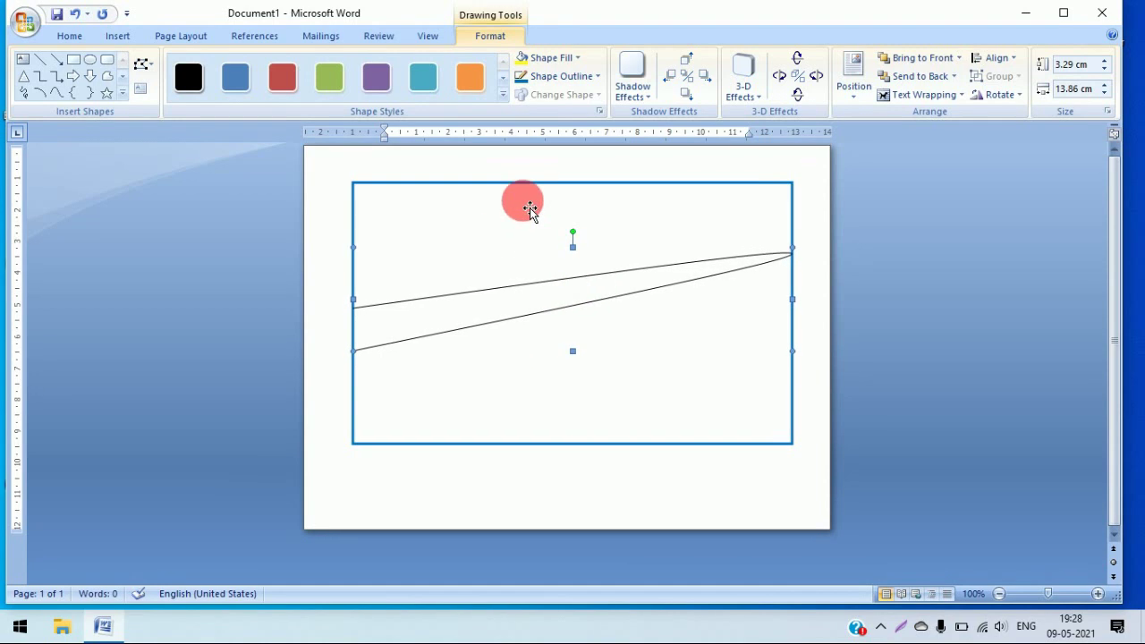
click(481, 86)
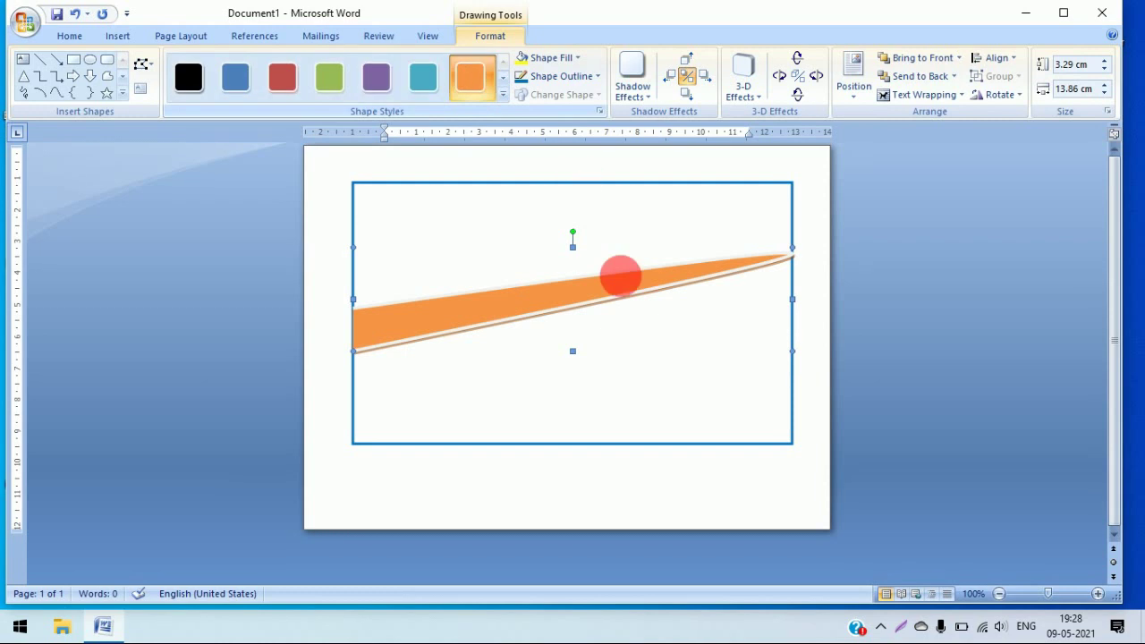
click(553, 259)
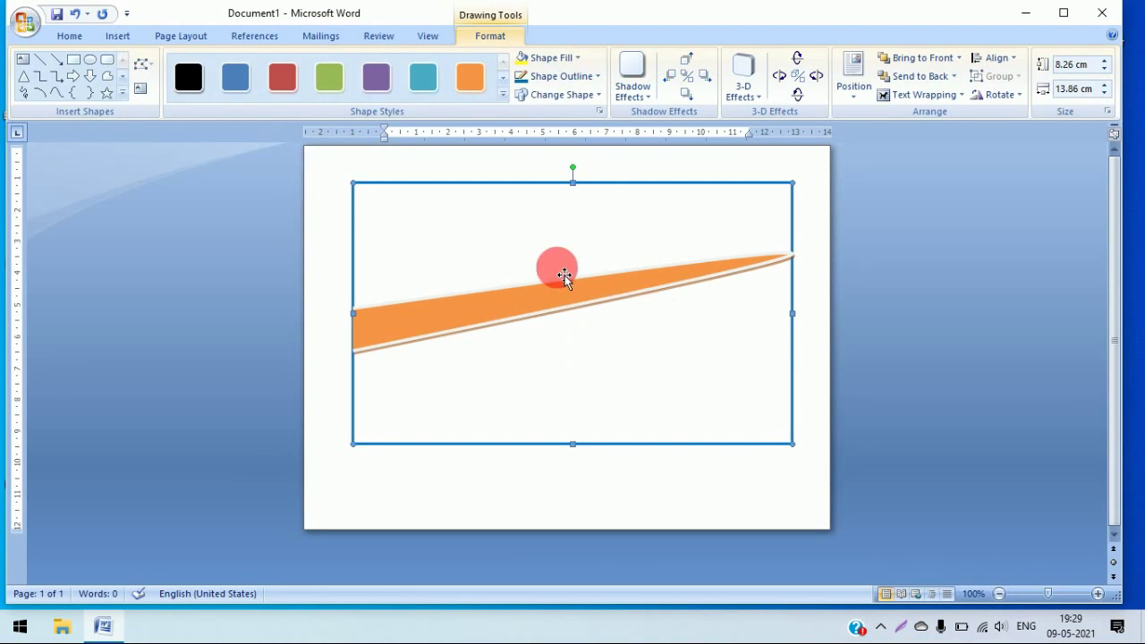
Step: Draw a flowchart shape across the top of the card and rotate it
click(125, 95)
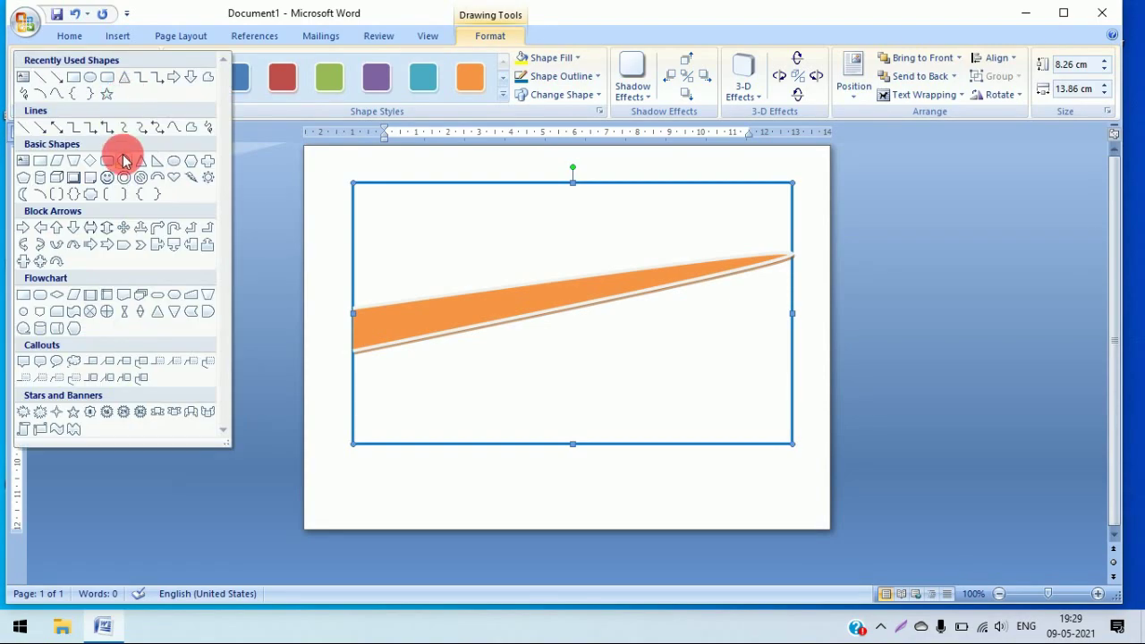
click(191, 294)
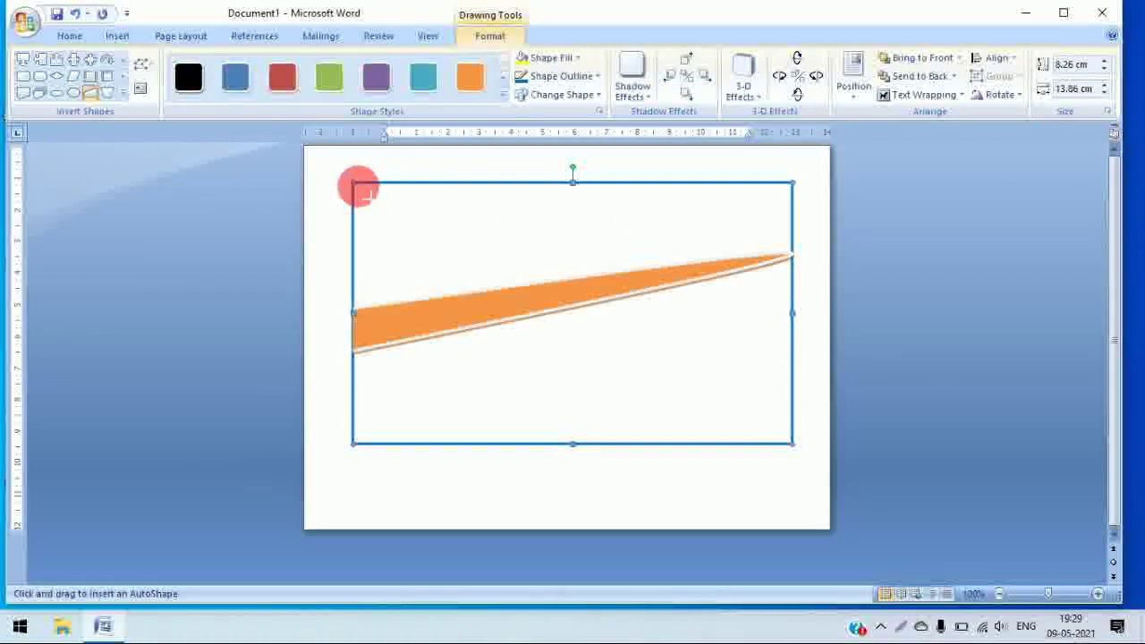
drag(366, 194, 795, 297)
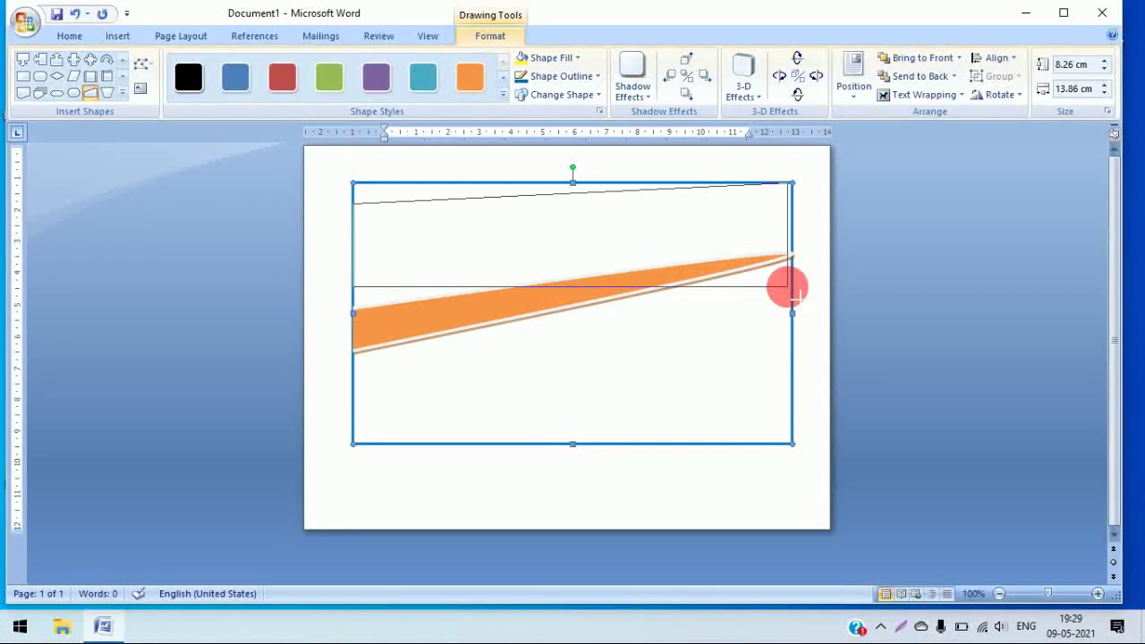
drag(797, 297, 788, 286)
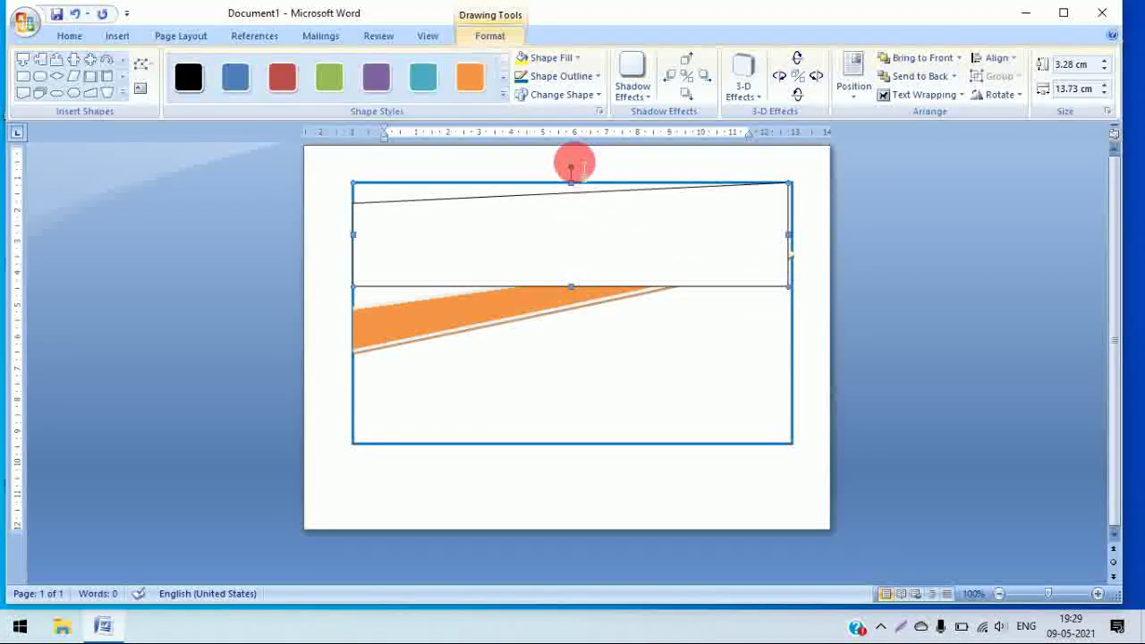
mouse_move(579, 174)
mouse_down()
mouse_move(666, 383)
mouse_move(581, 447)
mouse_move(572, 439)
mouse_up()
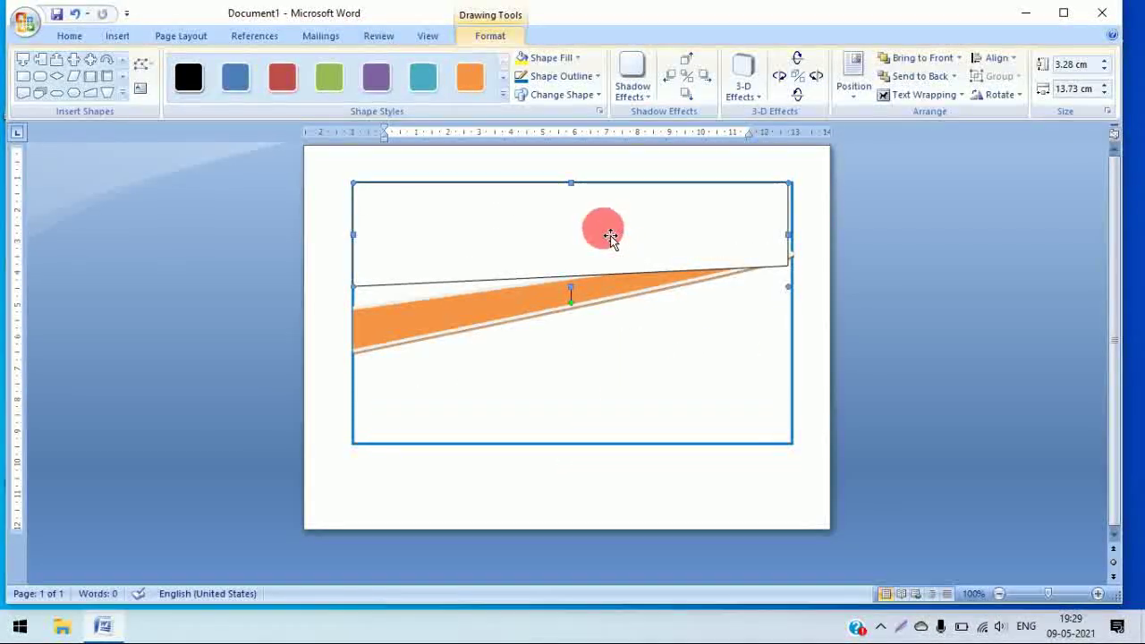
Step: Position the top shape above the wedge and widen it to 13.86 cm at the card's right edge
drag(611, 251, 607, 238)
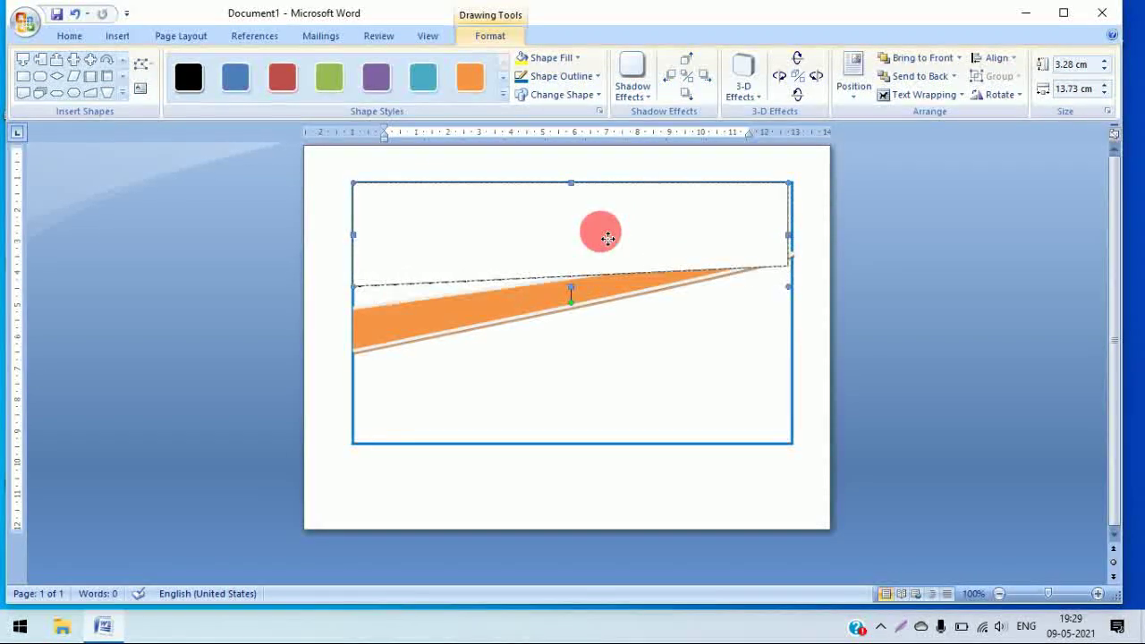
drag(788, 285, 787, 263)
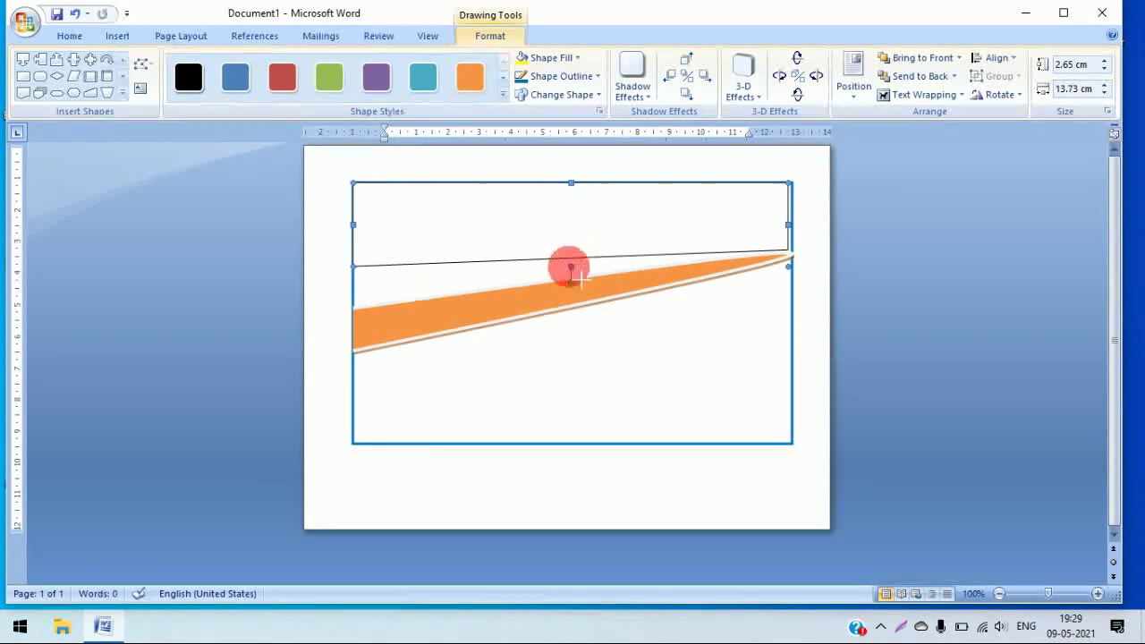
drag(576, 269, 581, 285)
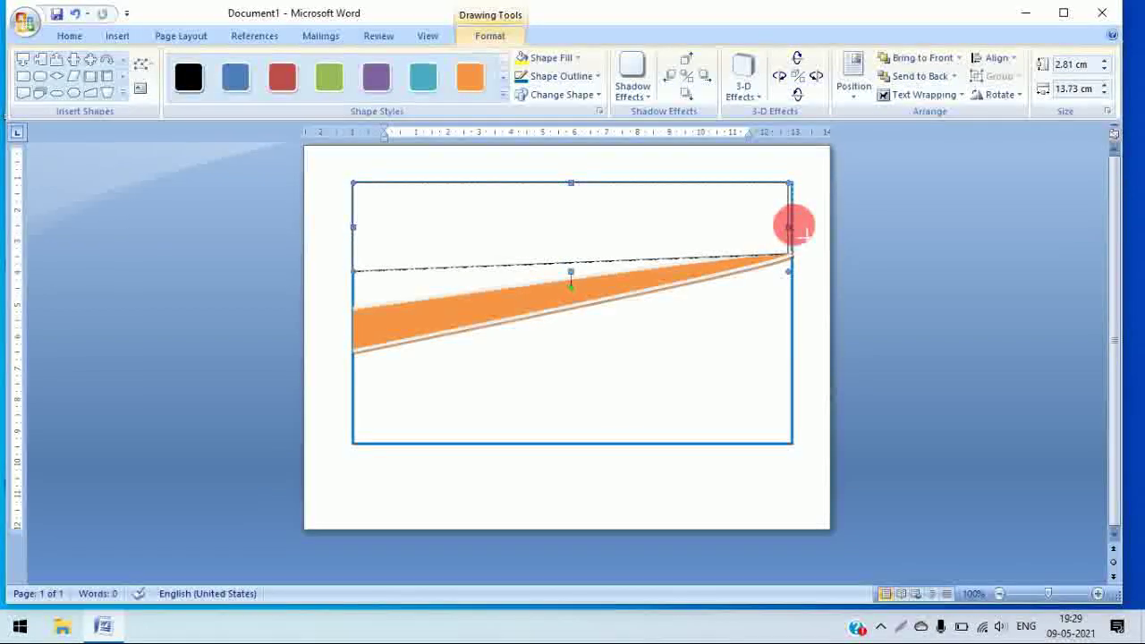
mouse_move(789, 229)
mouse_down()
mouse_move(799, 229)
mouse_move(787, 228)
mouse_up()
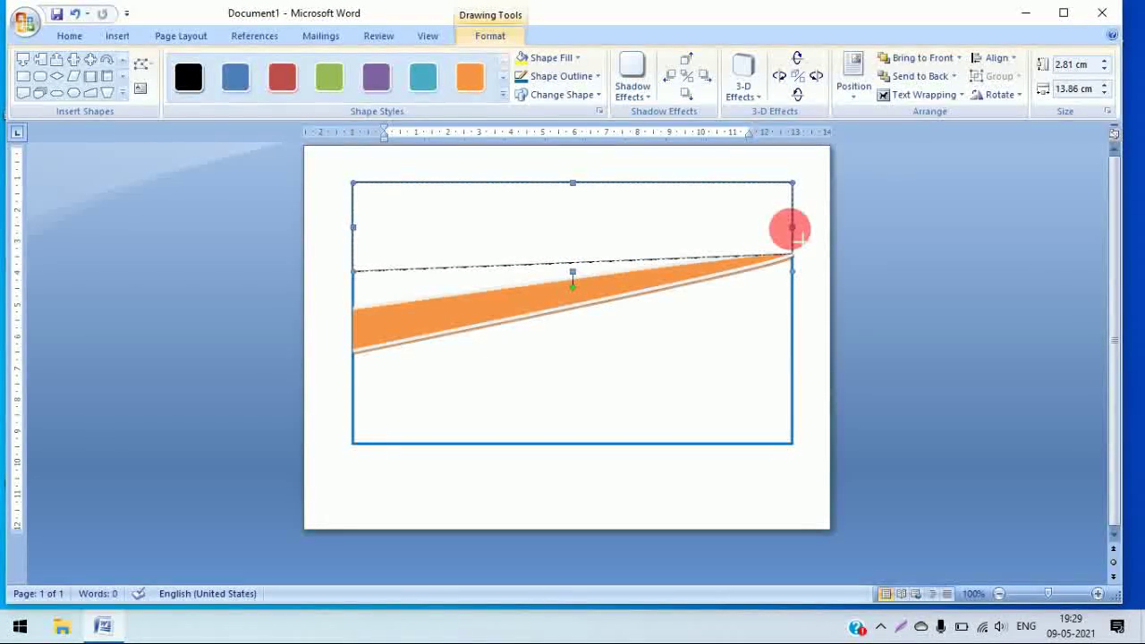
drag(791, 231, 788, 230)
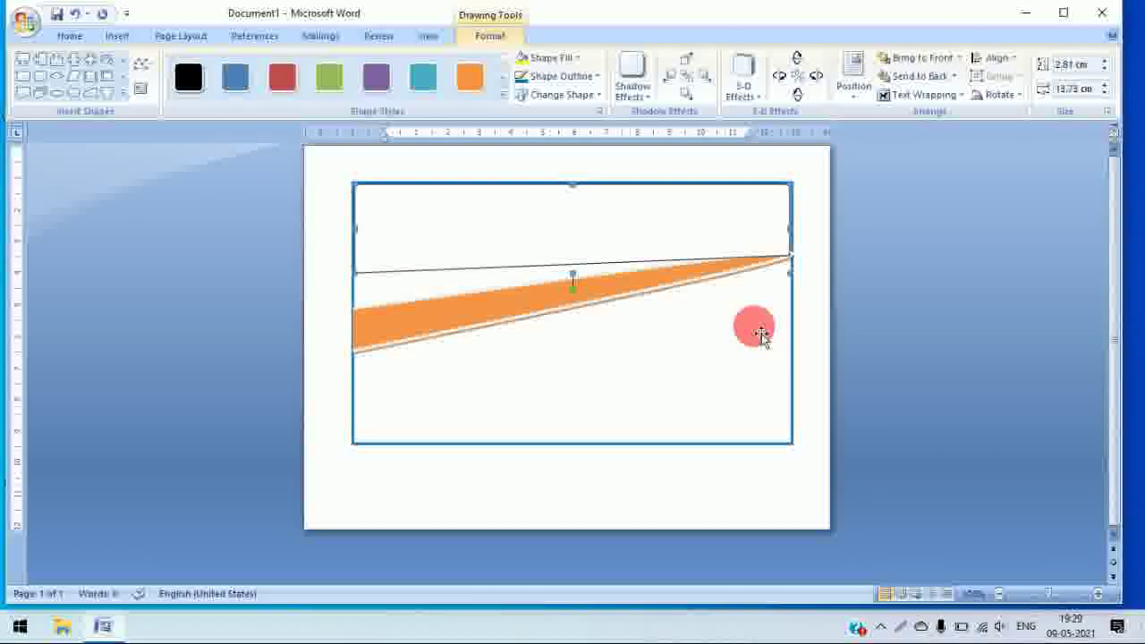
click(751, 365)
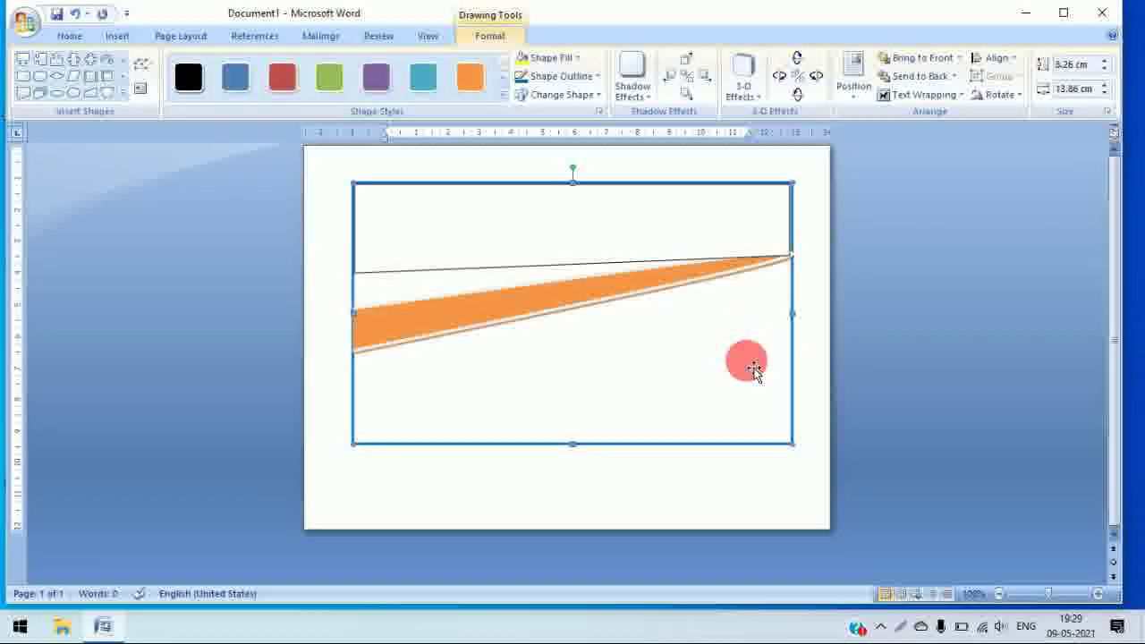
Step: Fill the top shape cyan and remove its outline
click(652, 257)
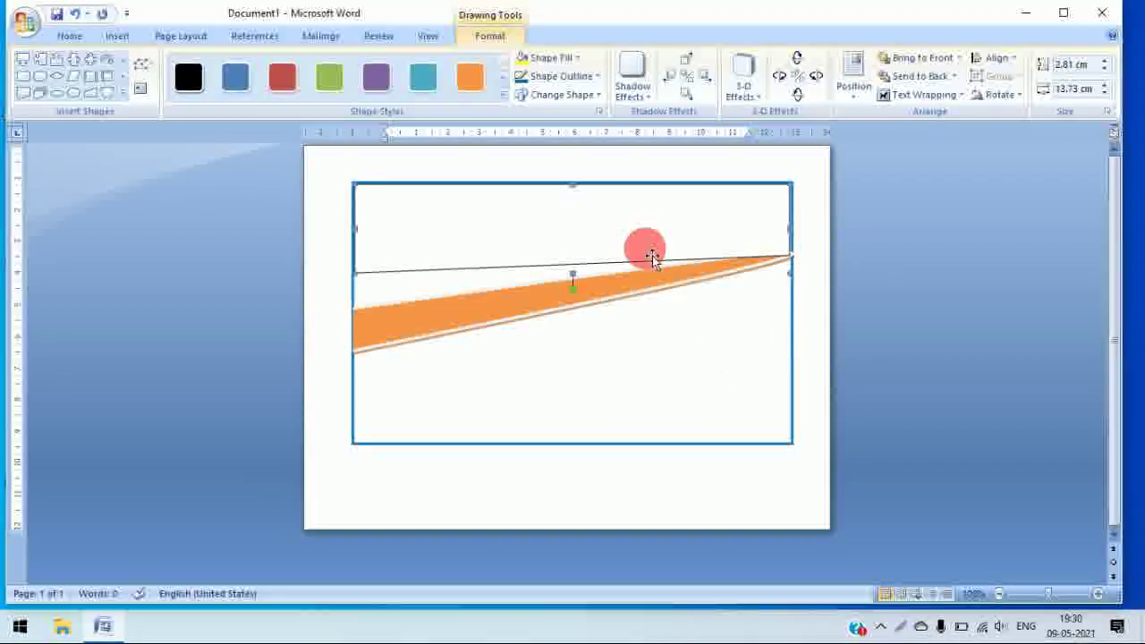
click(589, 80)
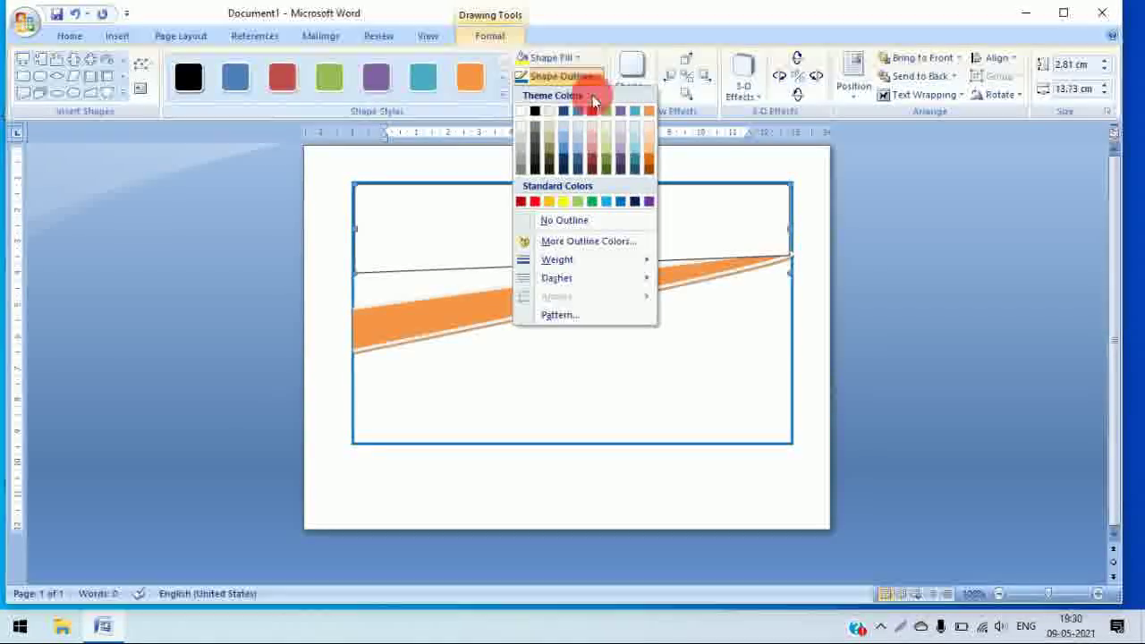
click(588, 223)
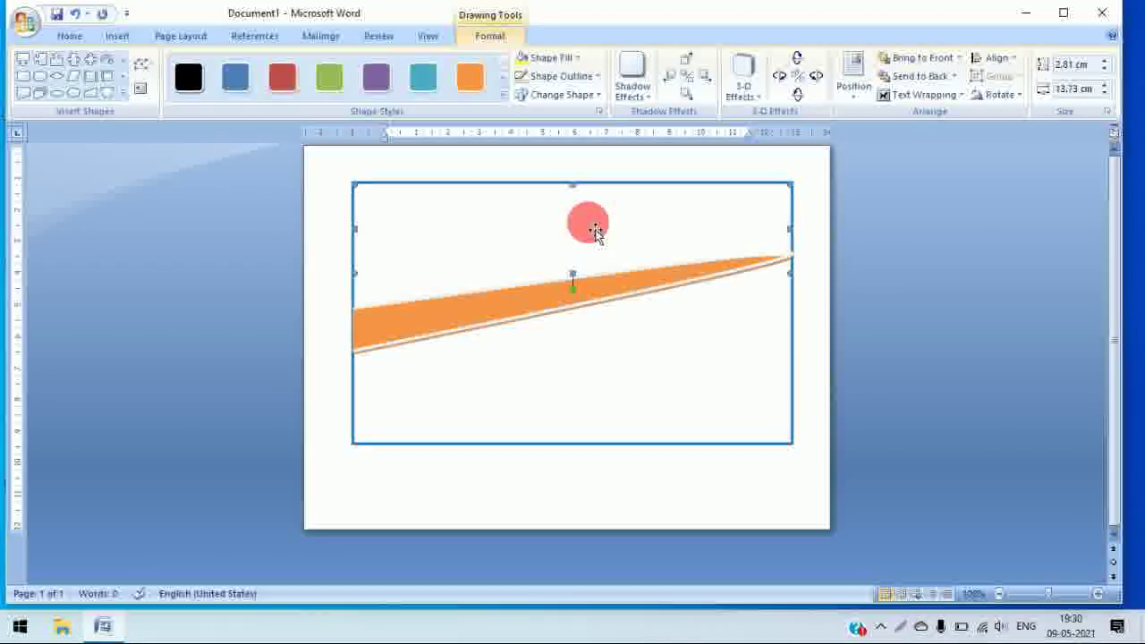
key(ctrl+z)
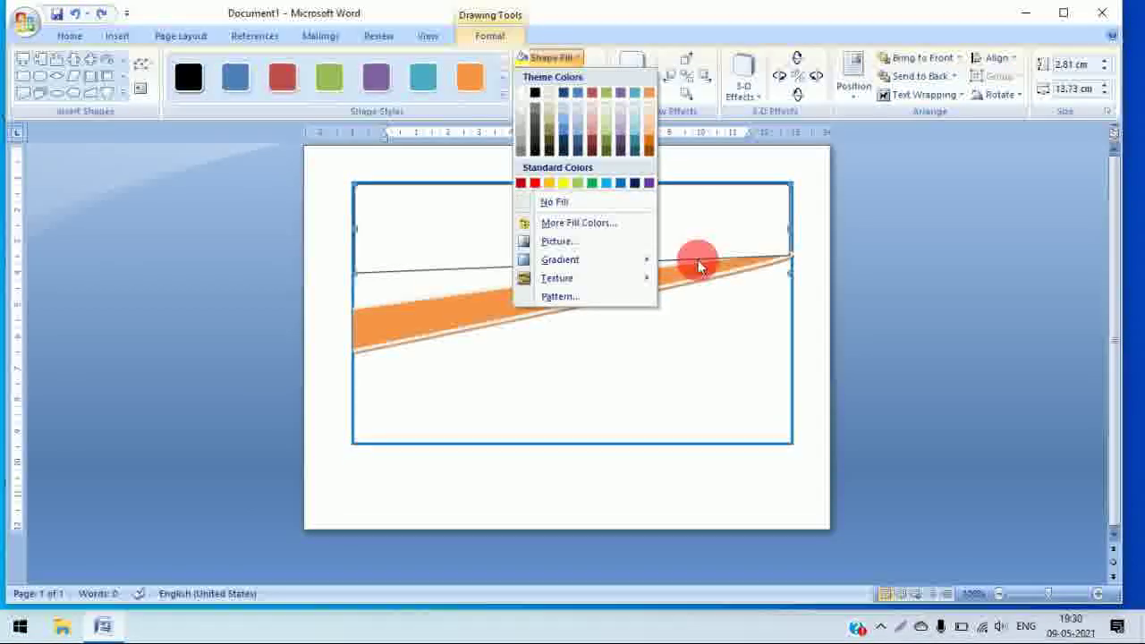
click(559, 225)
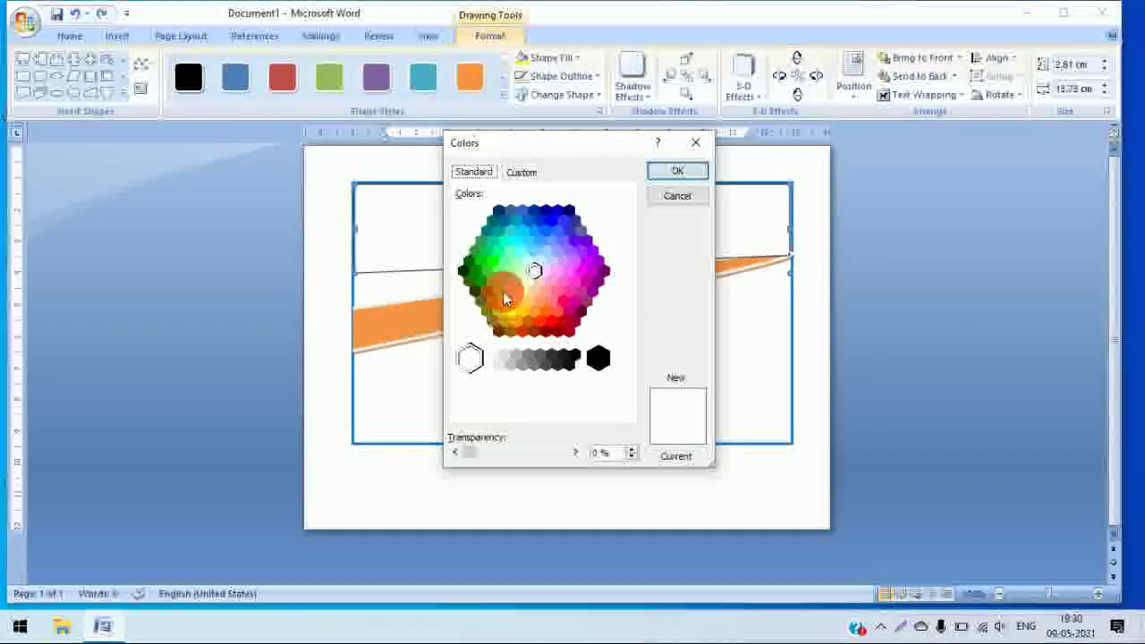
click(494, 282)
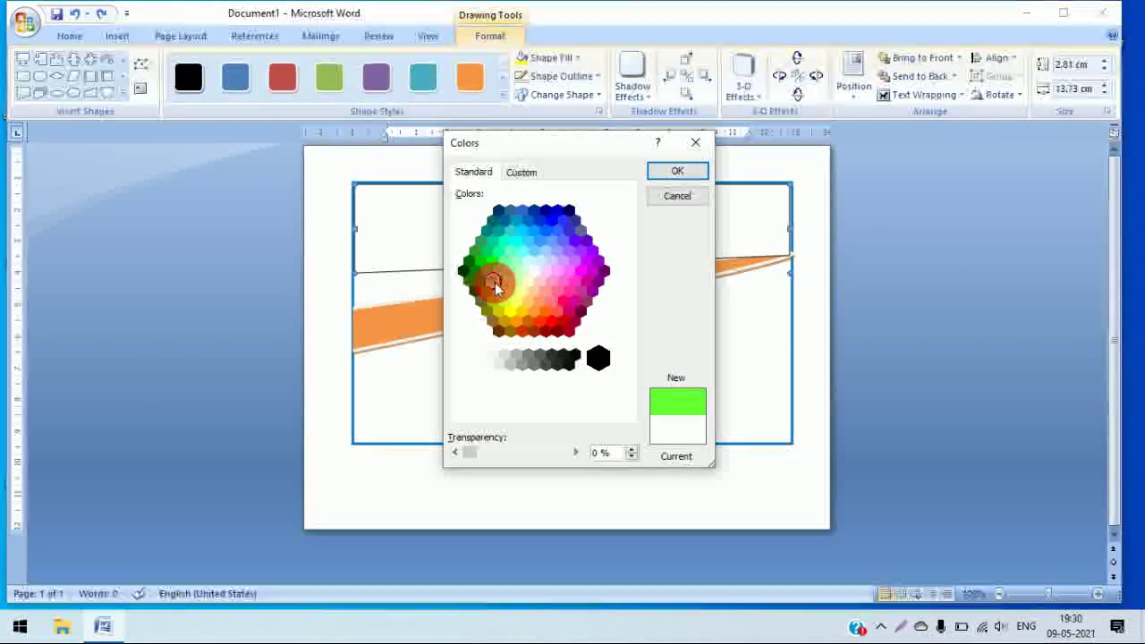
click(510, 271)
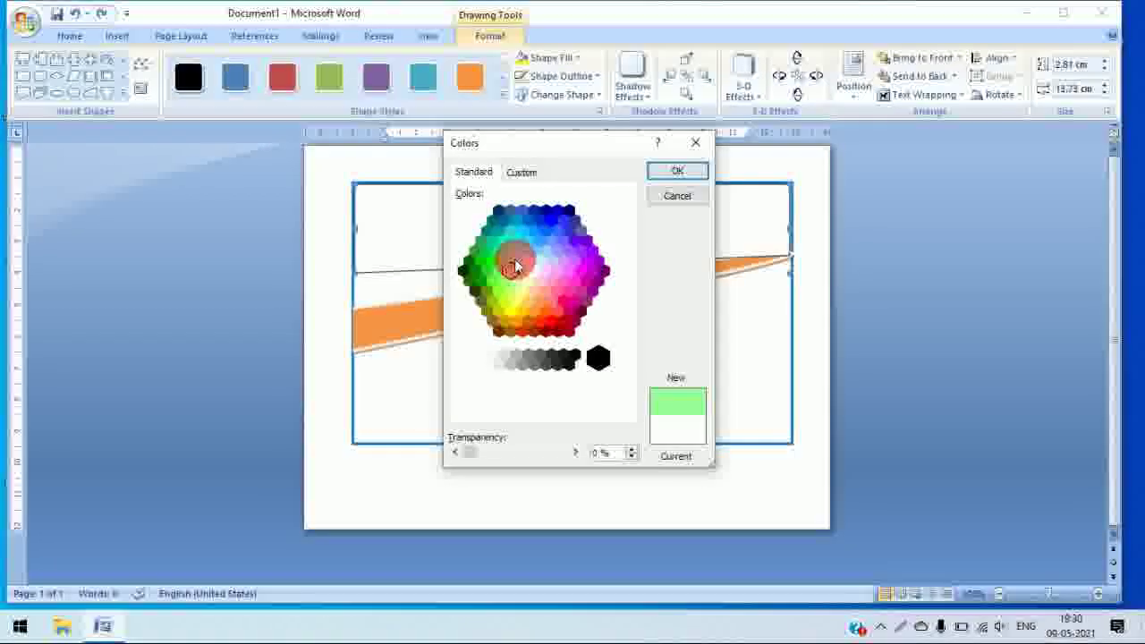
click(516, 240)
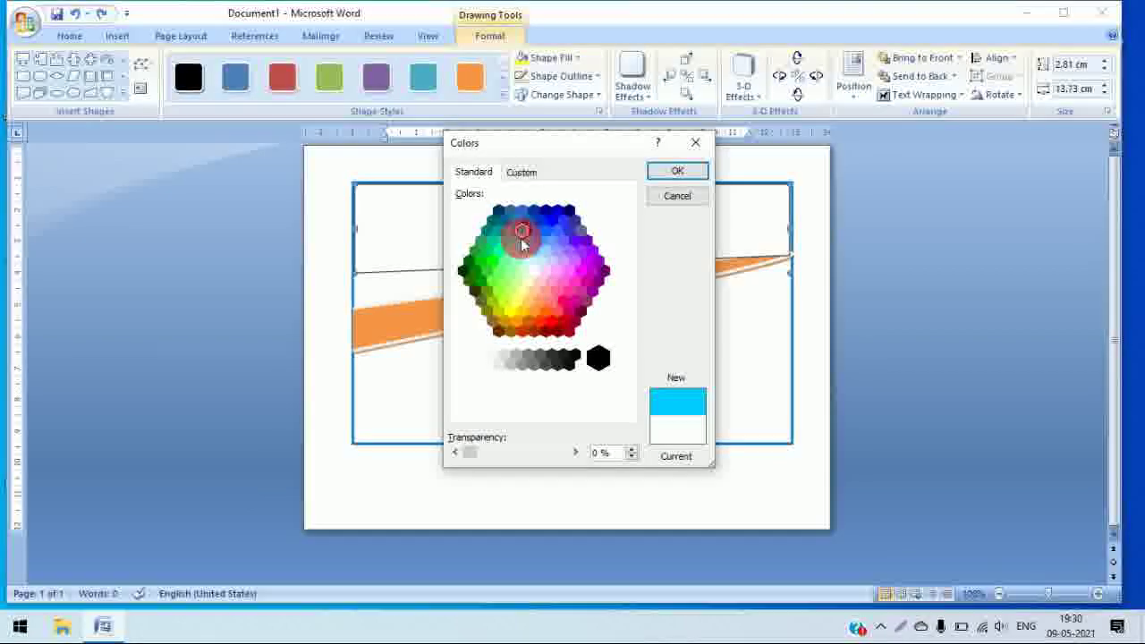
click(671, 171)
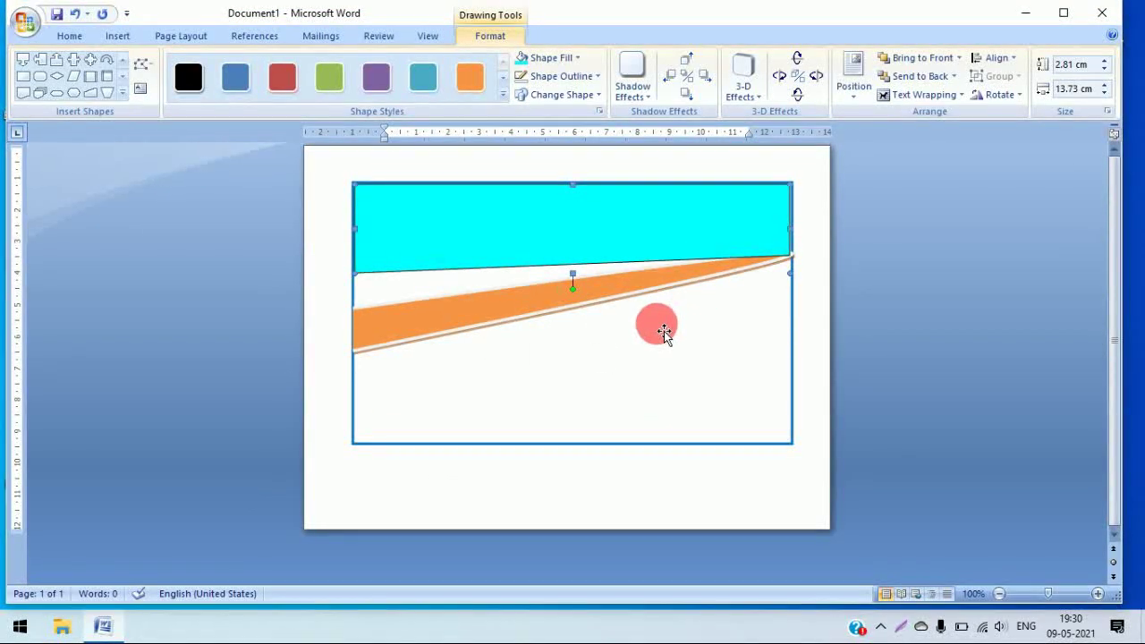
click(564, 76)
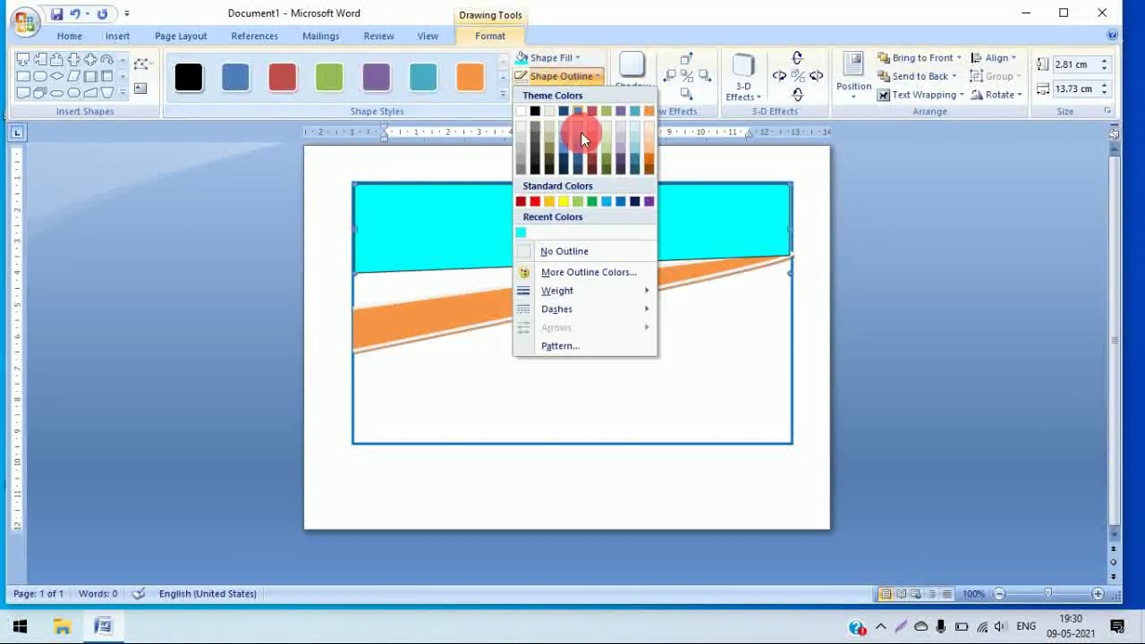
click(574, 251)
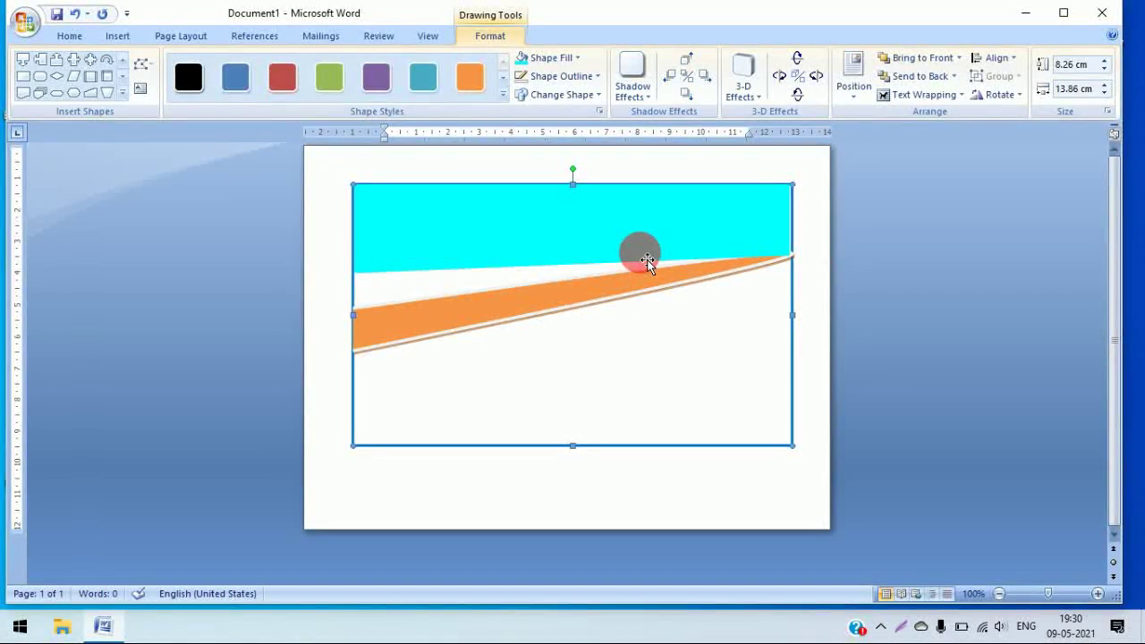
Step: Change the top band's fill to dark blue via More Fill Colors
click(648, 258)
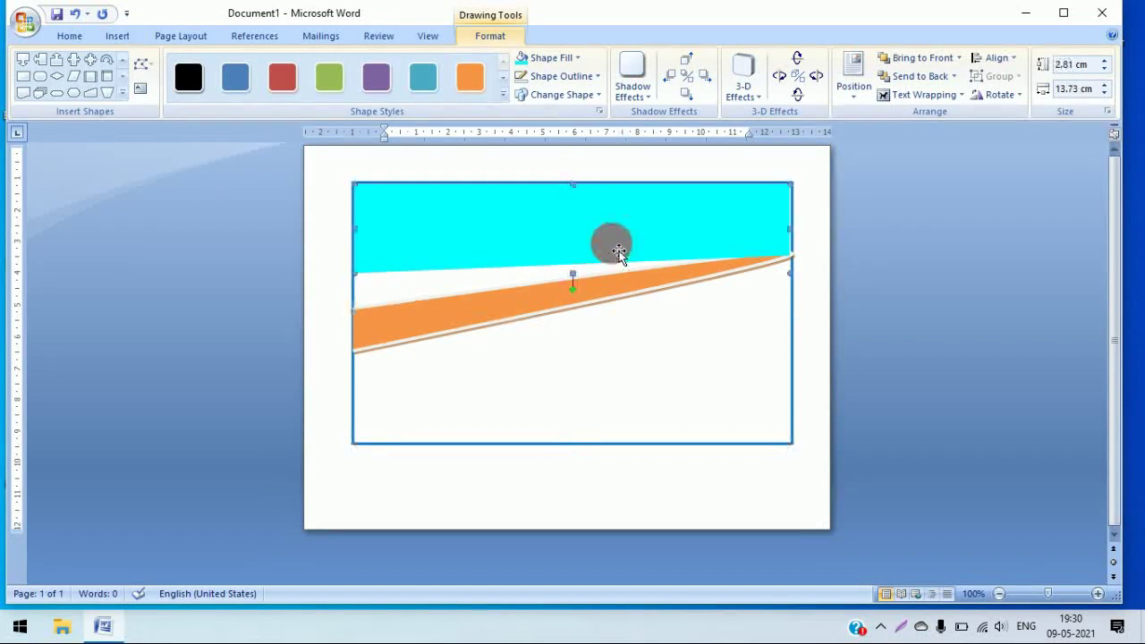
click(552, 64)
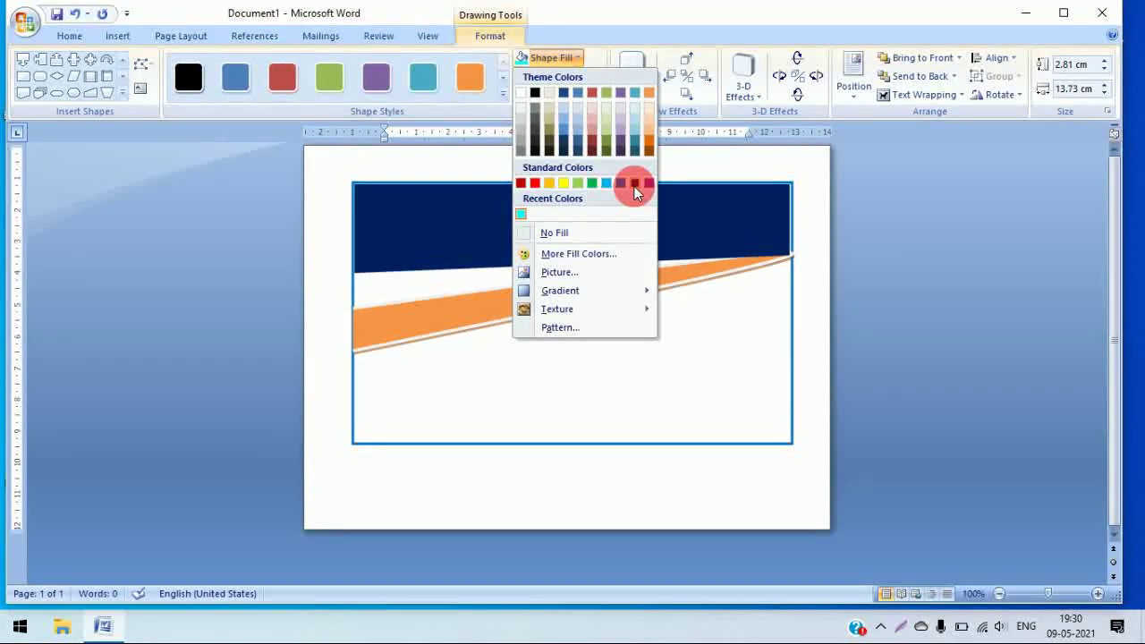
click(580, 254)
click(557, 211)
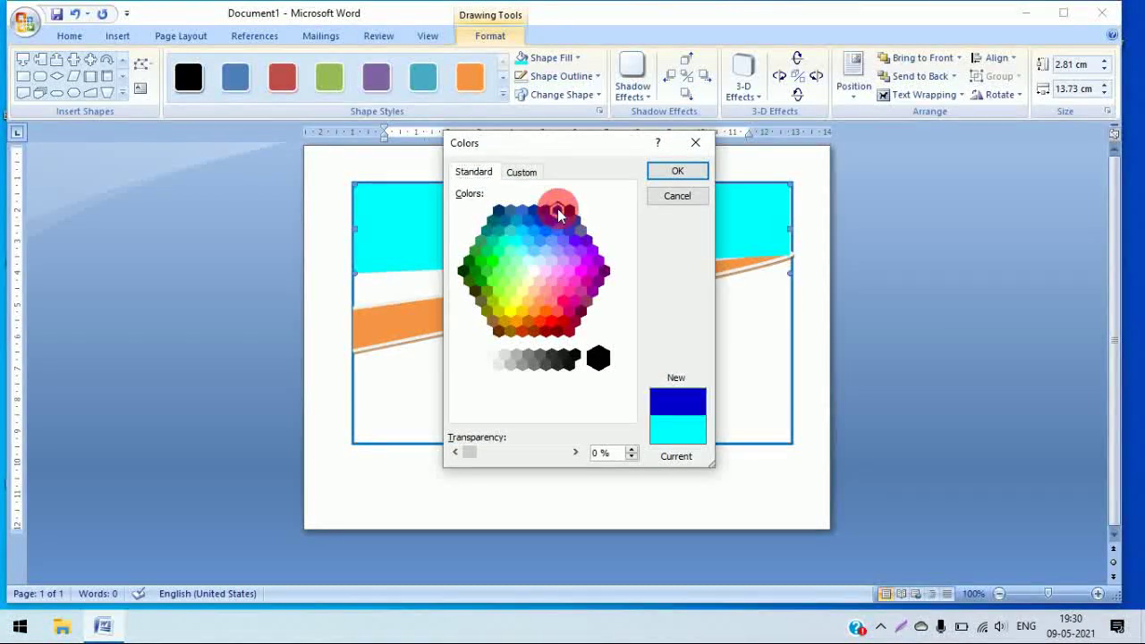
click(660, 171)
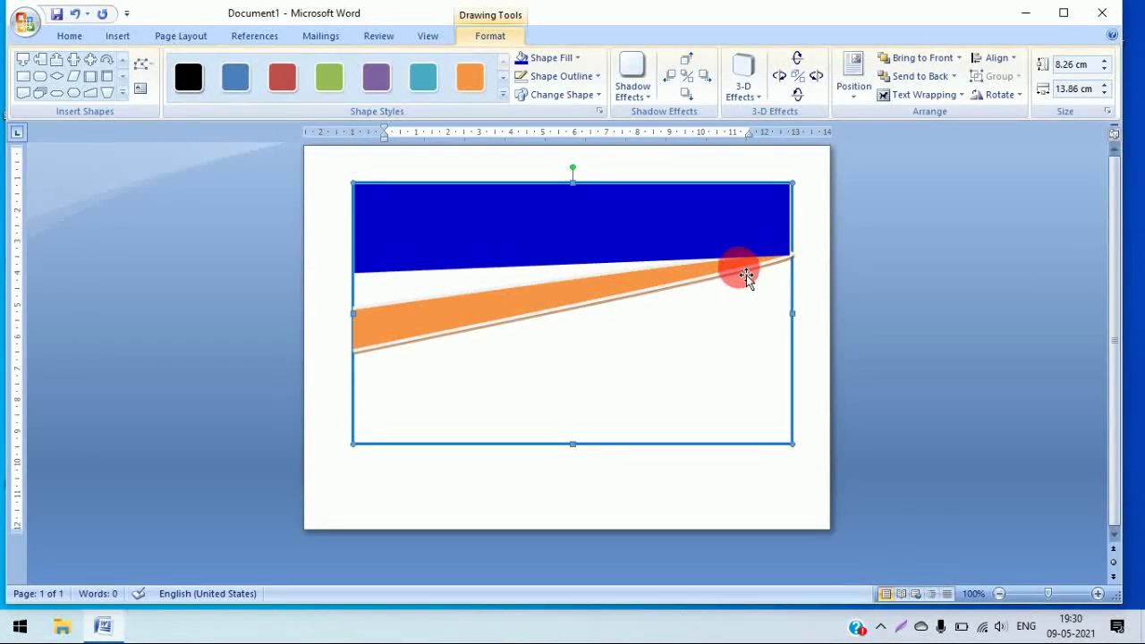
click(746, 274)
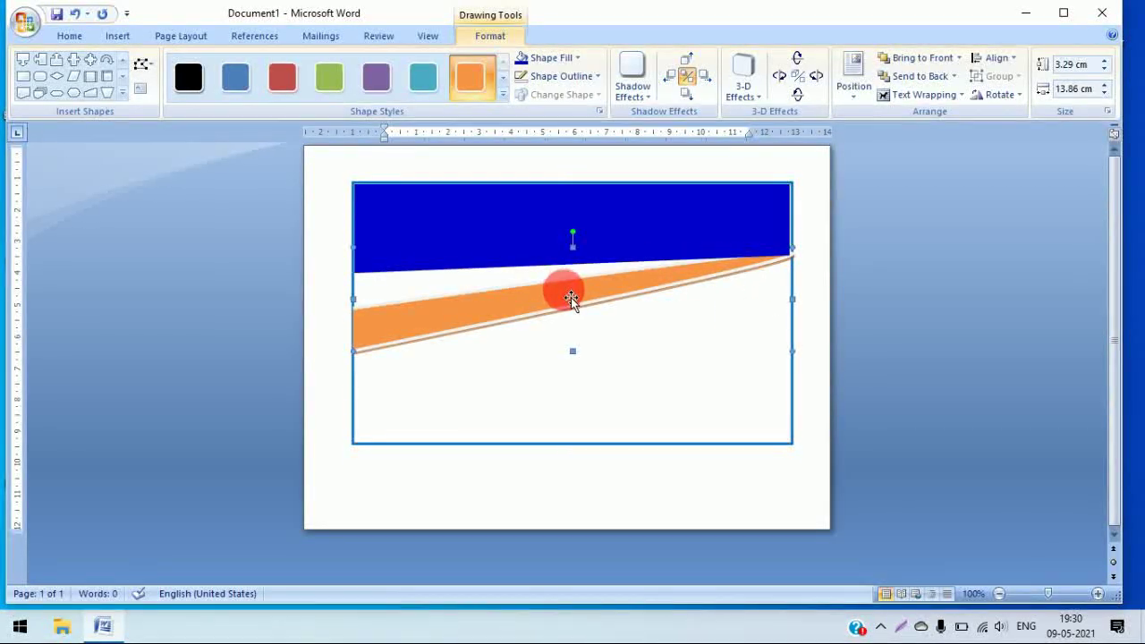
Step: Fill the slanted strip red, then apply a light red-to-white gradient variation
click(540, 59)
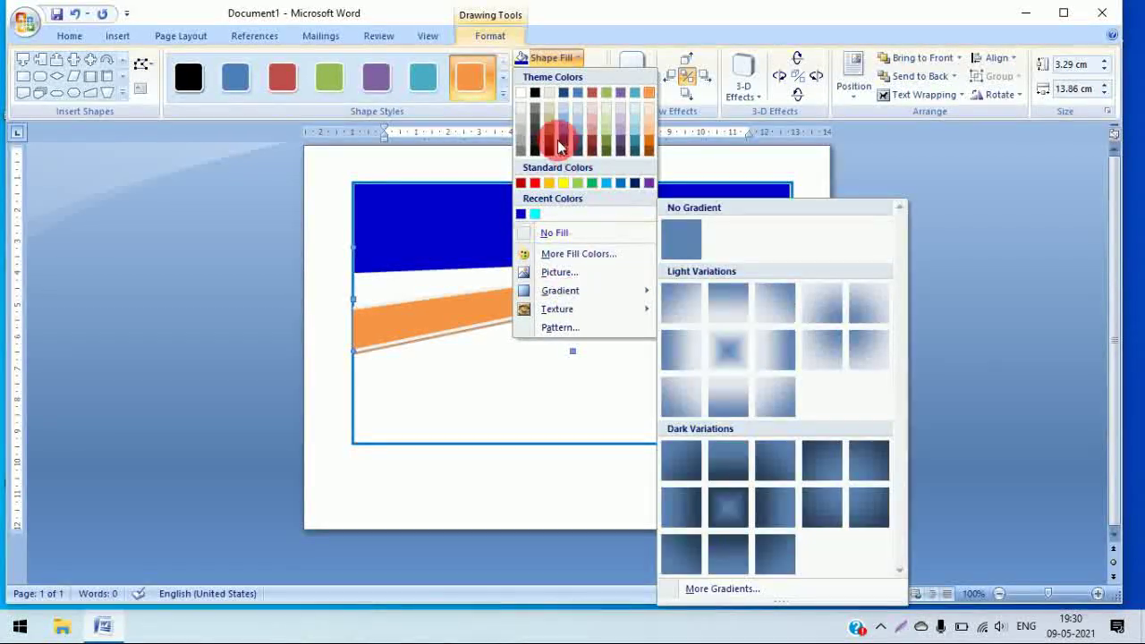
click(534, 182)
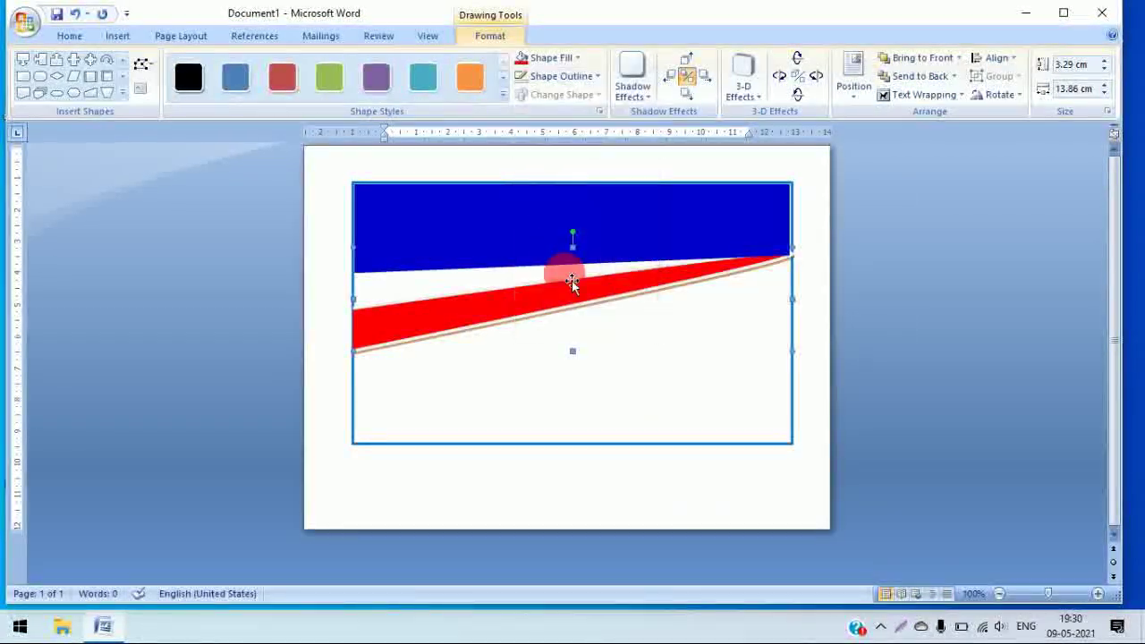
click(546, 58)
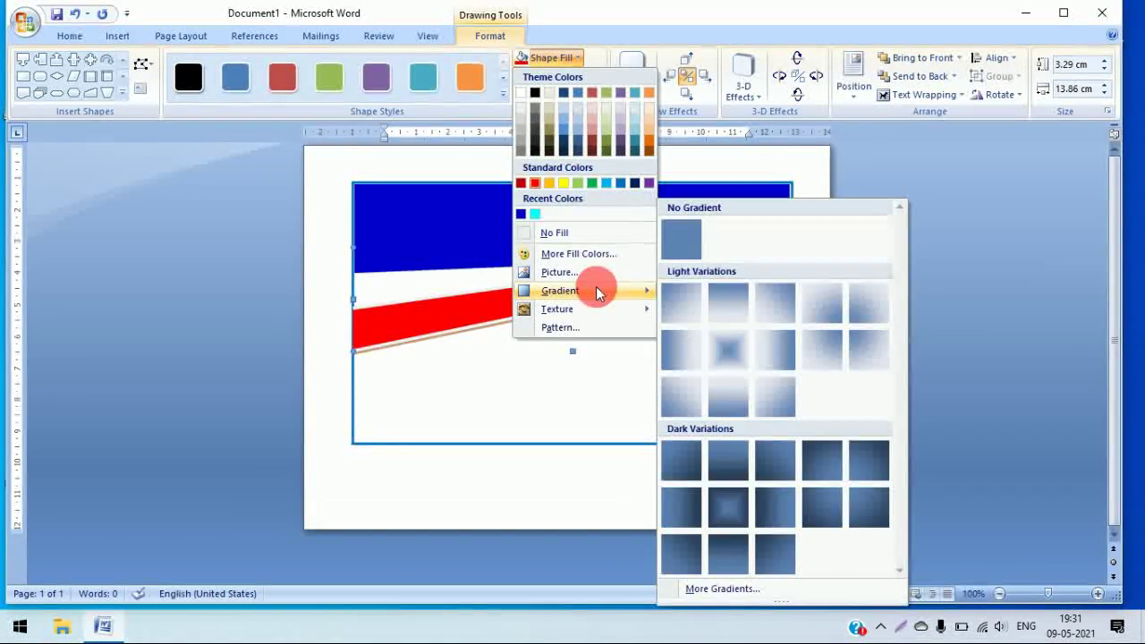
mouse_move(560, 291)
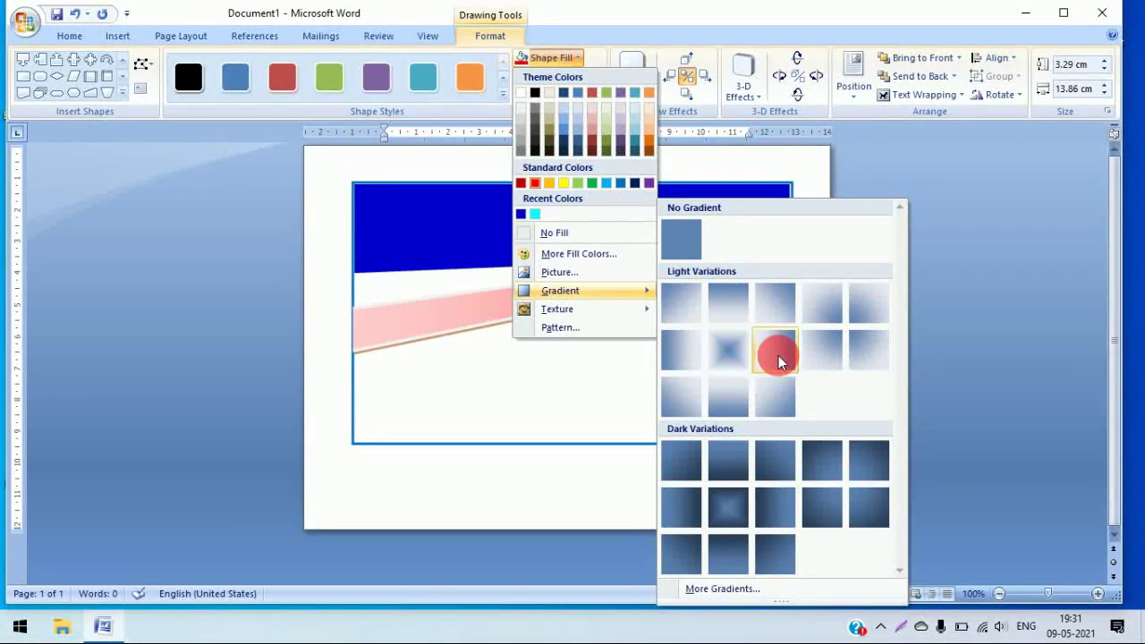
click(736, 403)
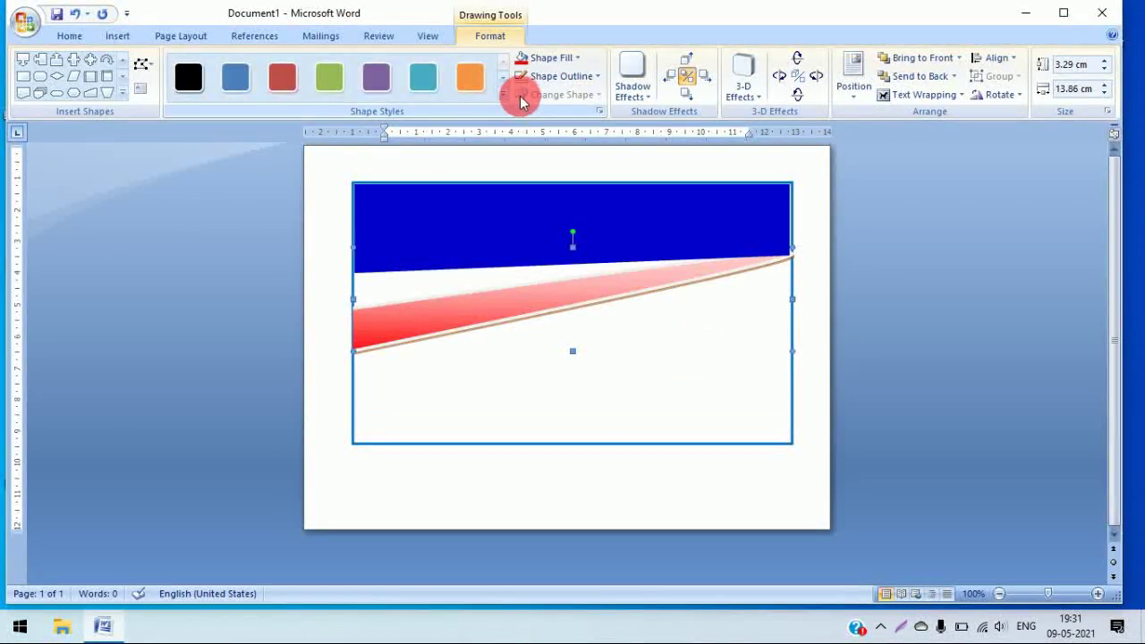
Step: Draw freeform curves below the red strip and delete the unwanted one
click(122, 93)
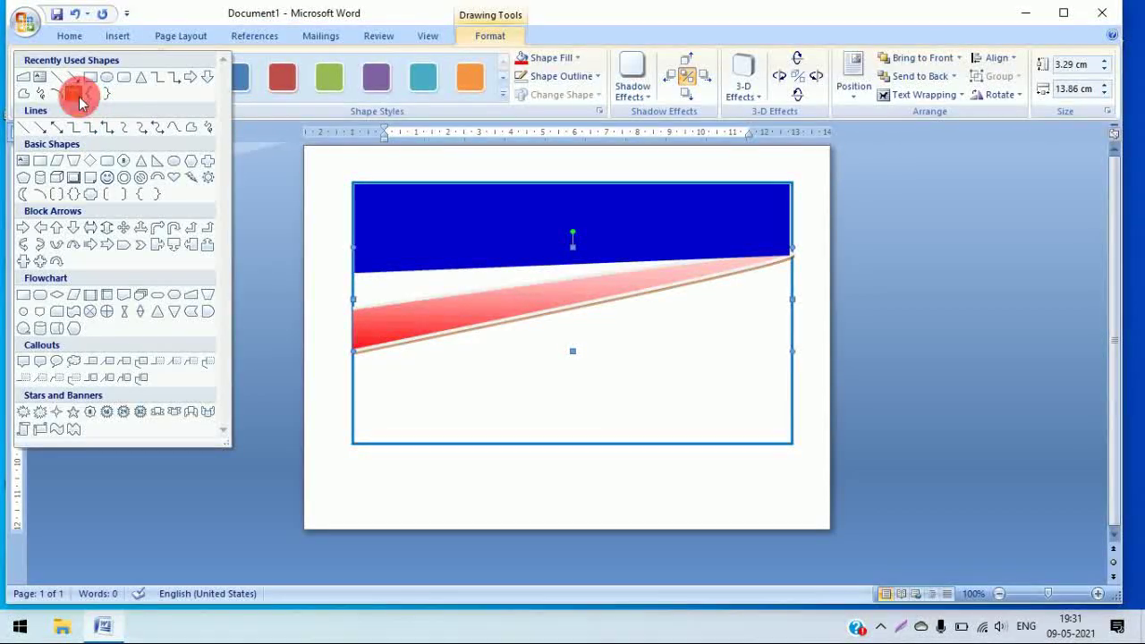
click(77, 97)
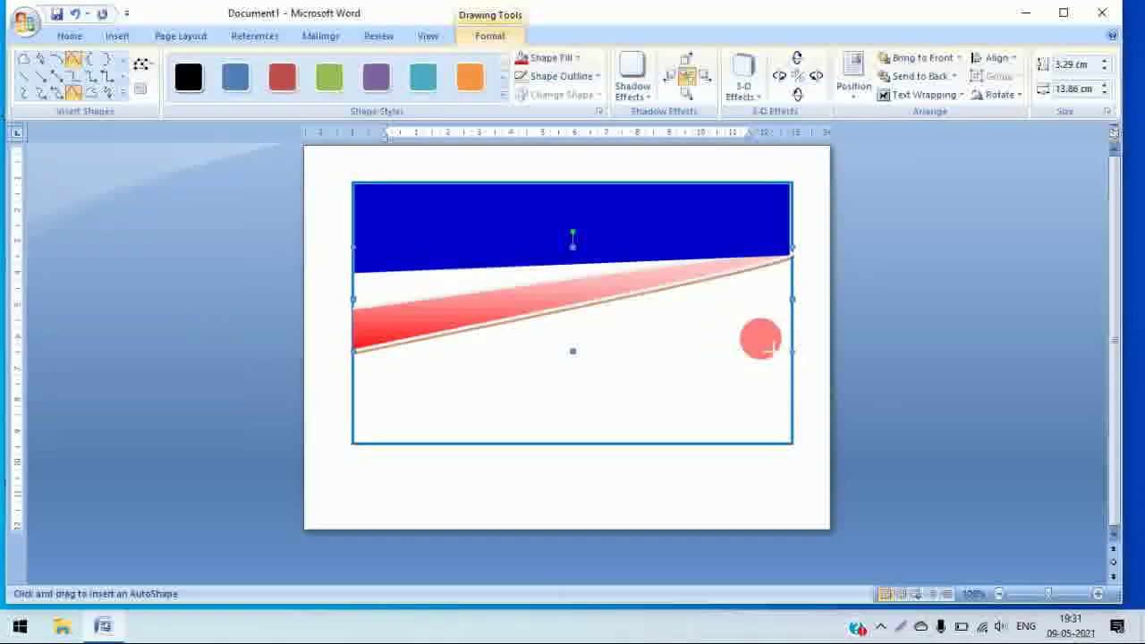
click(646, 292)
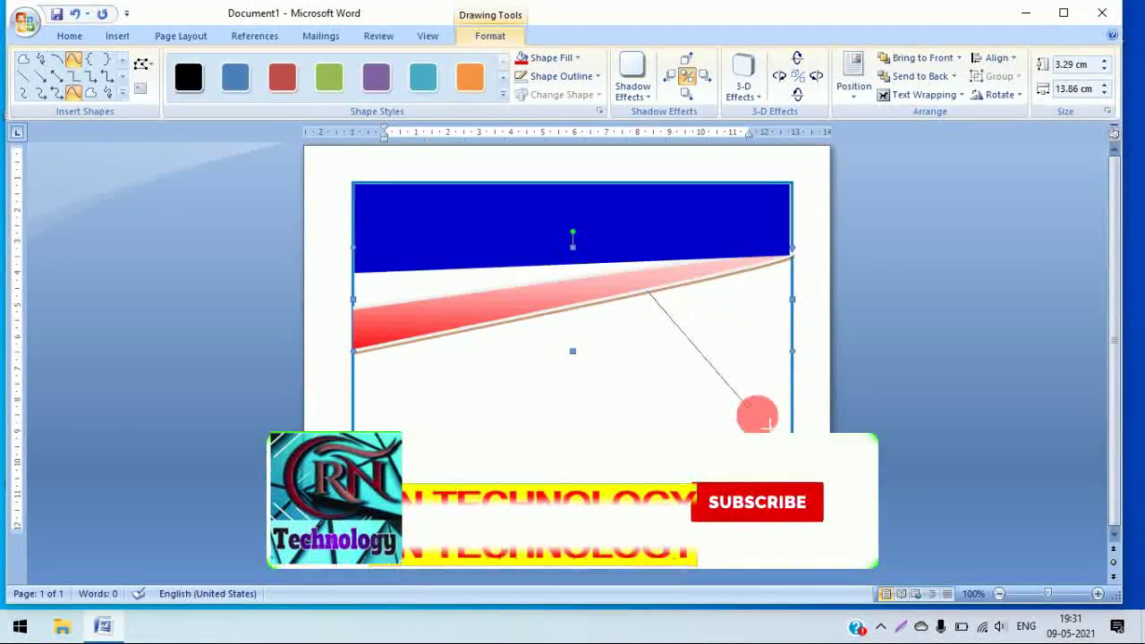
click(790, 356)
double_click(673, 438)
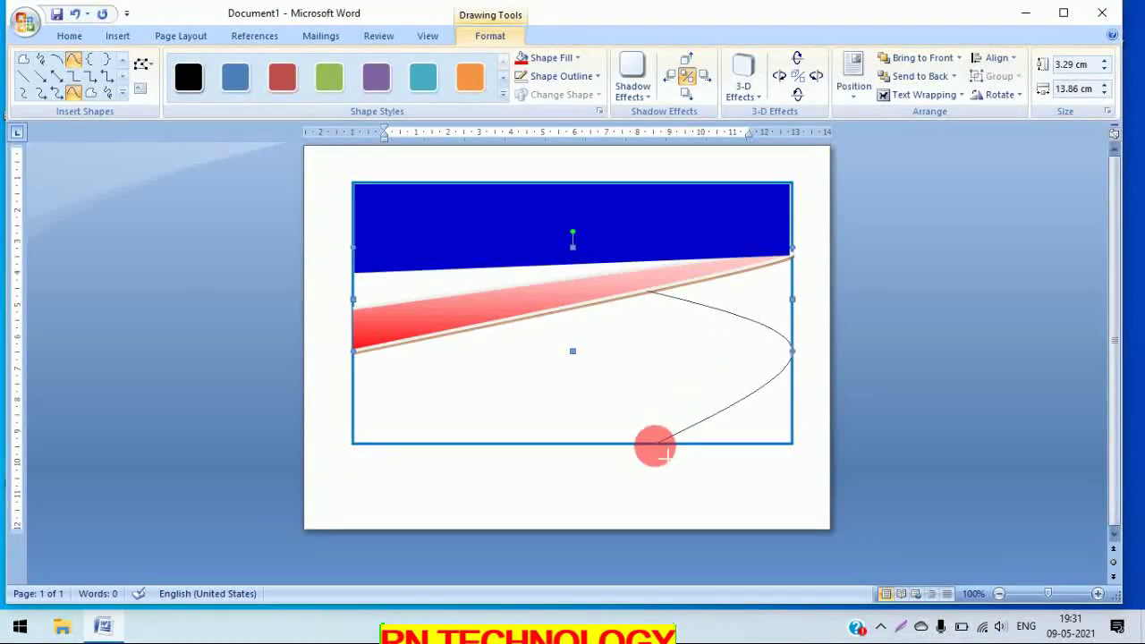
click(654, 442)
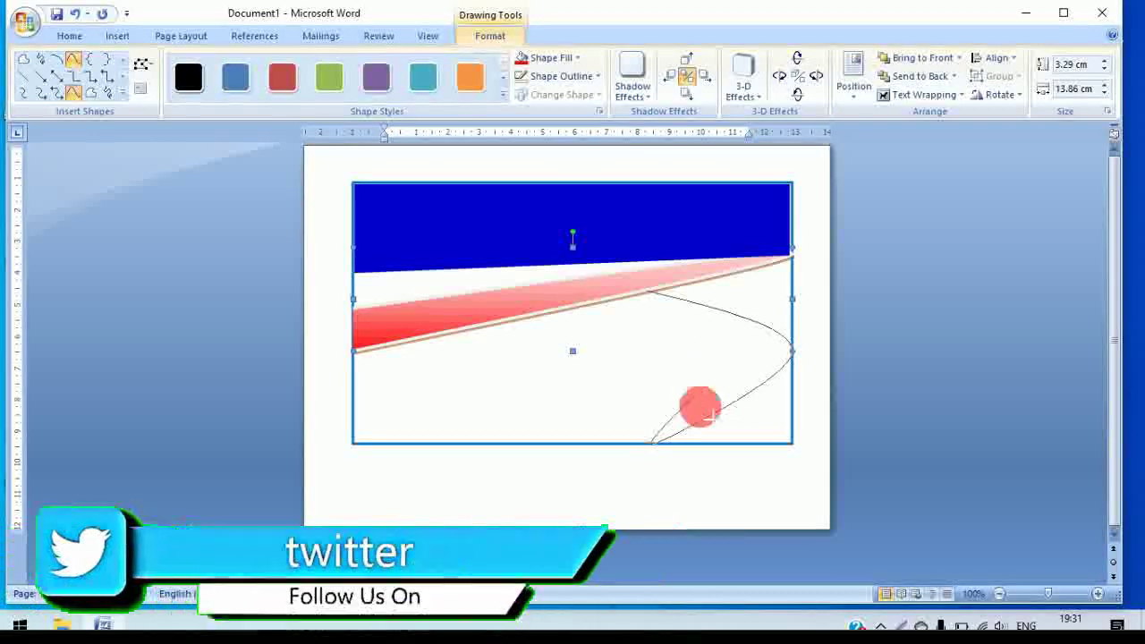
double_click(748, 426)
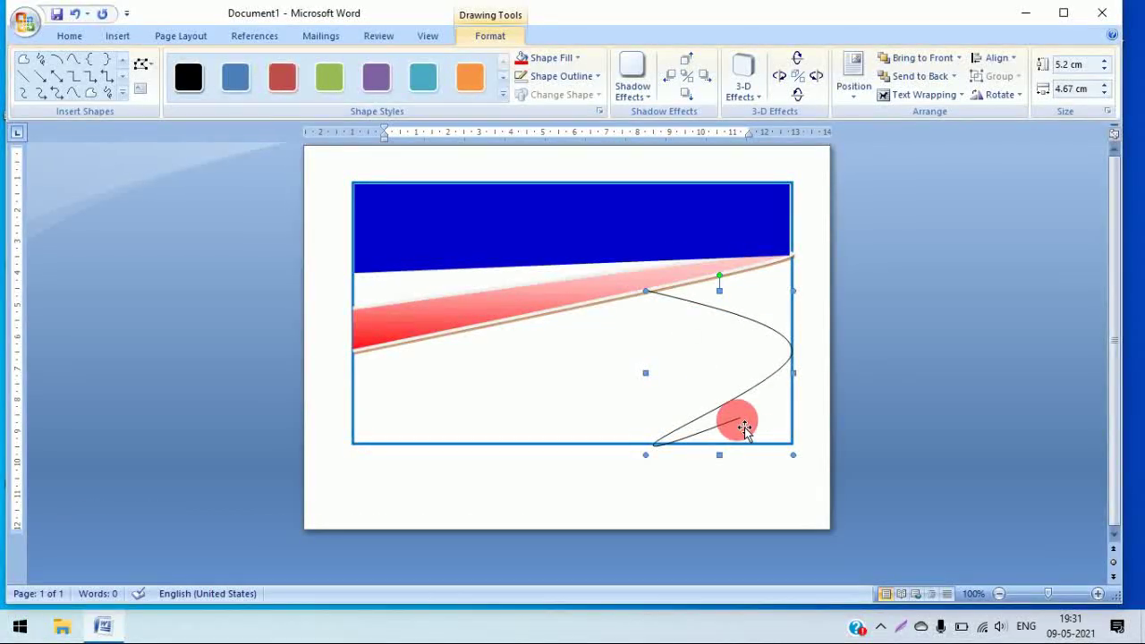
key(Delete)
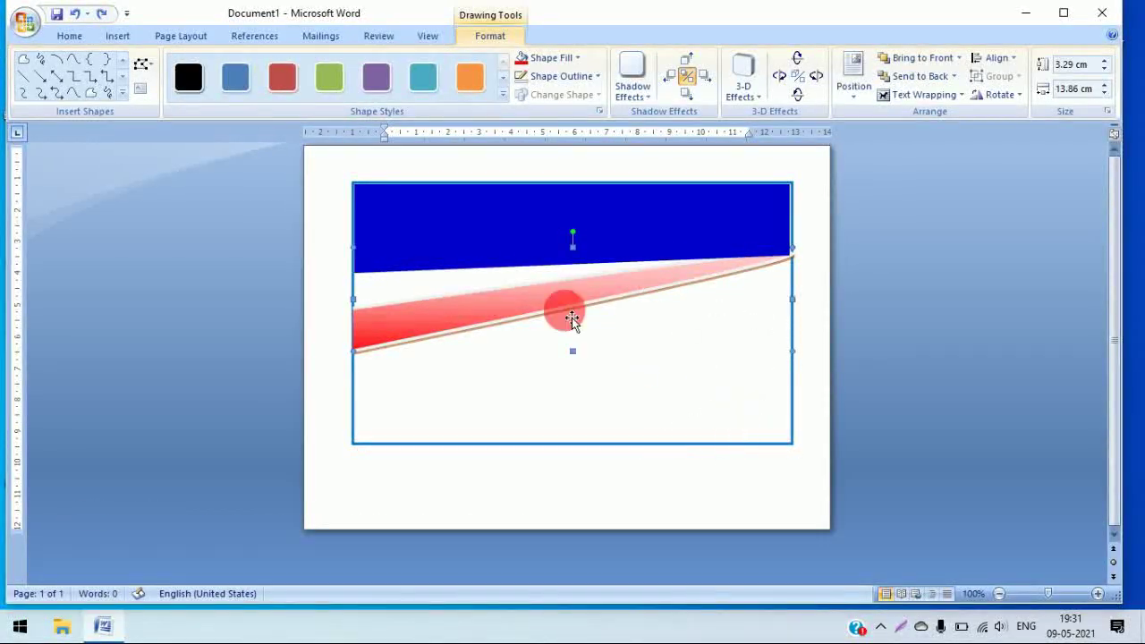
Step: Try another curve with a shape style, then undo it
click(73, 92)
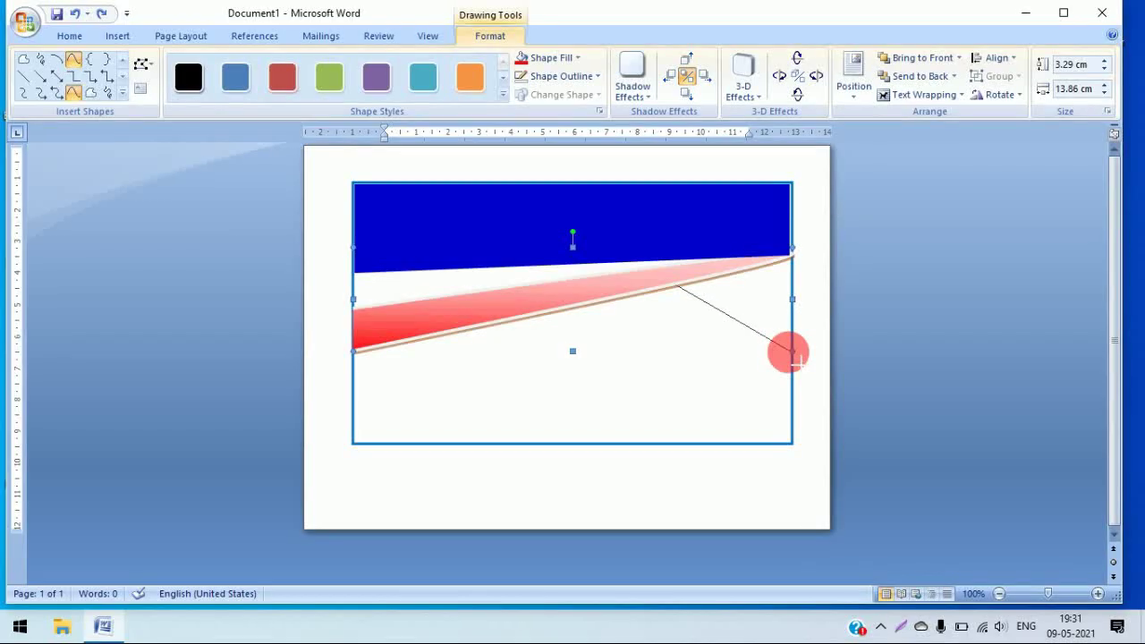
click(771, 374)
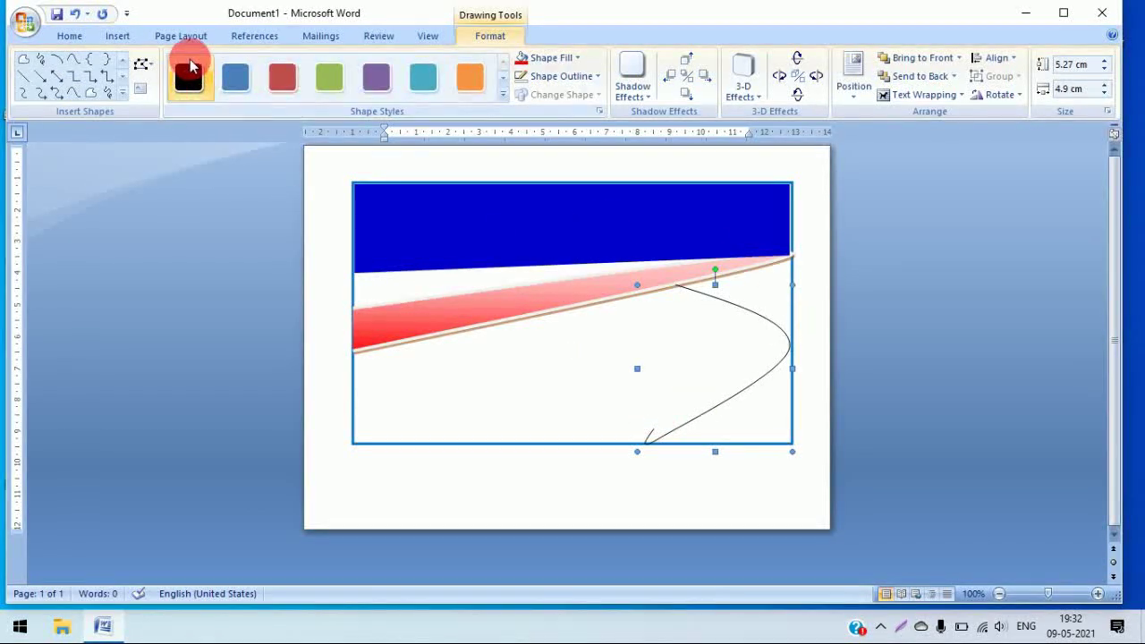
click(231, 78)
drag(738, 381, 688, 422)
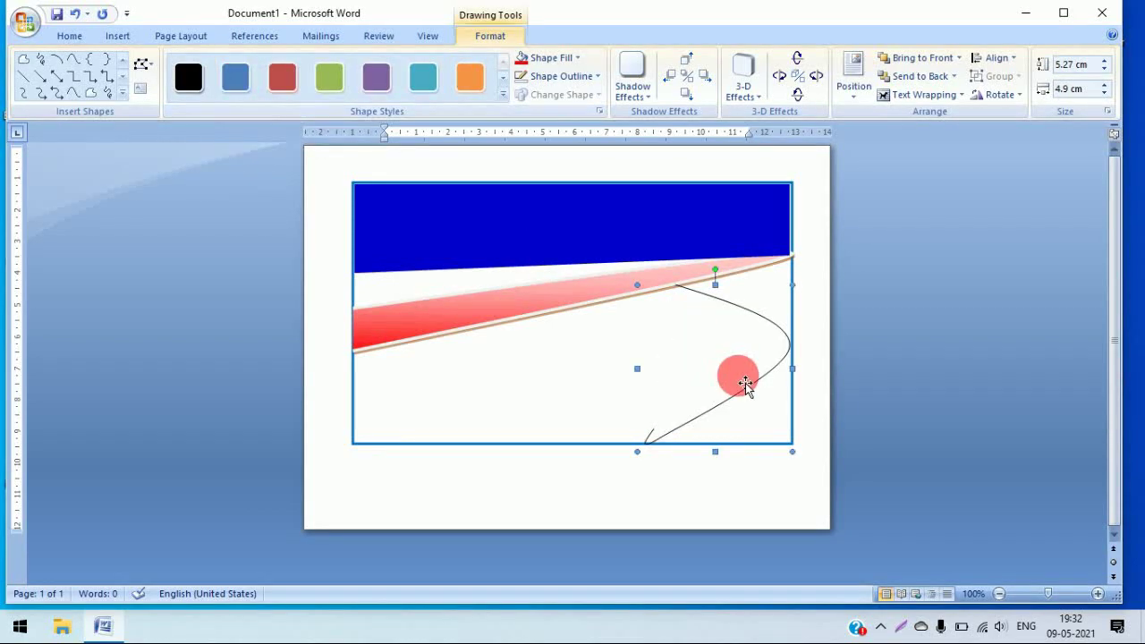
key(ctrl+z)
click(72, 94)
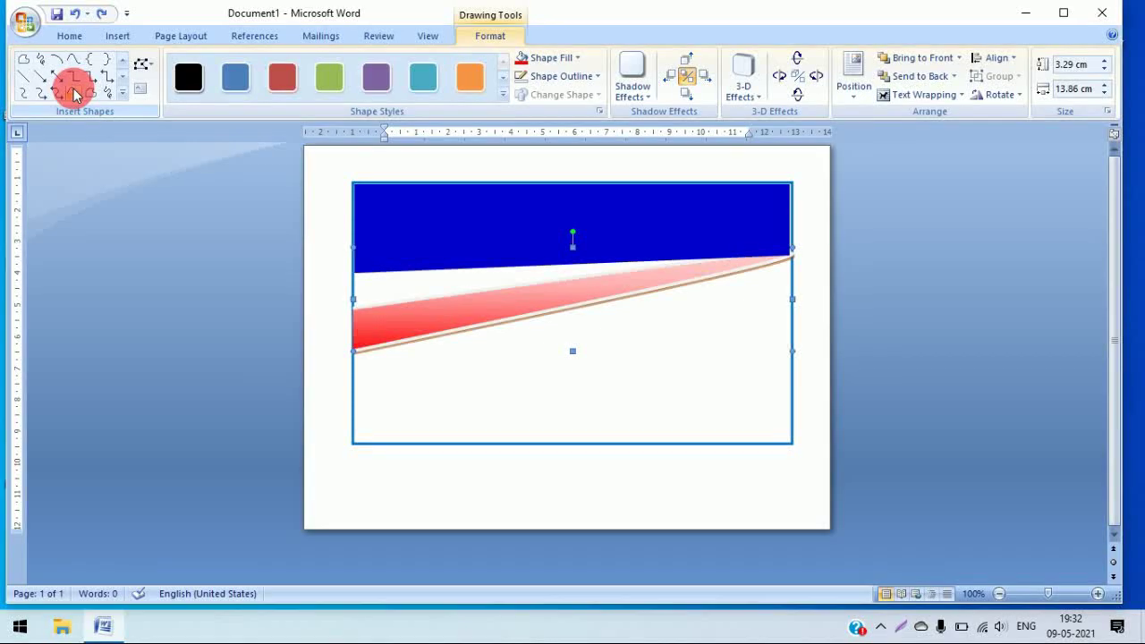
Step: Draw a closed crescent curve from the red stripe to the card's right and bottom edges
click(660, 287)
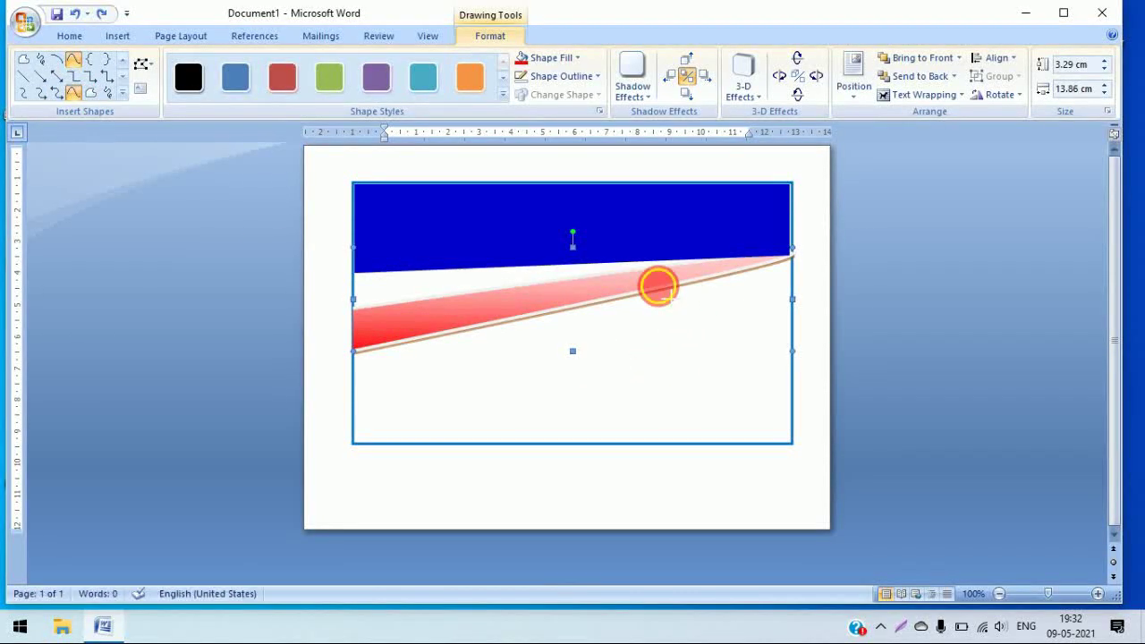
click(792, 354)
click(617, 443)
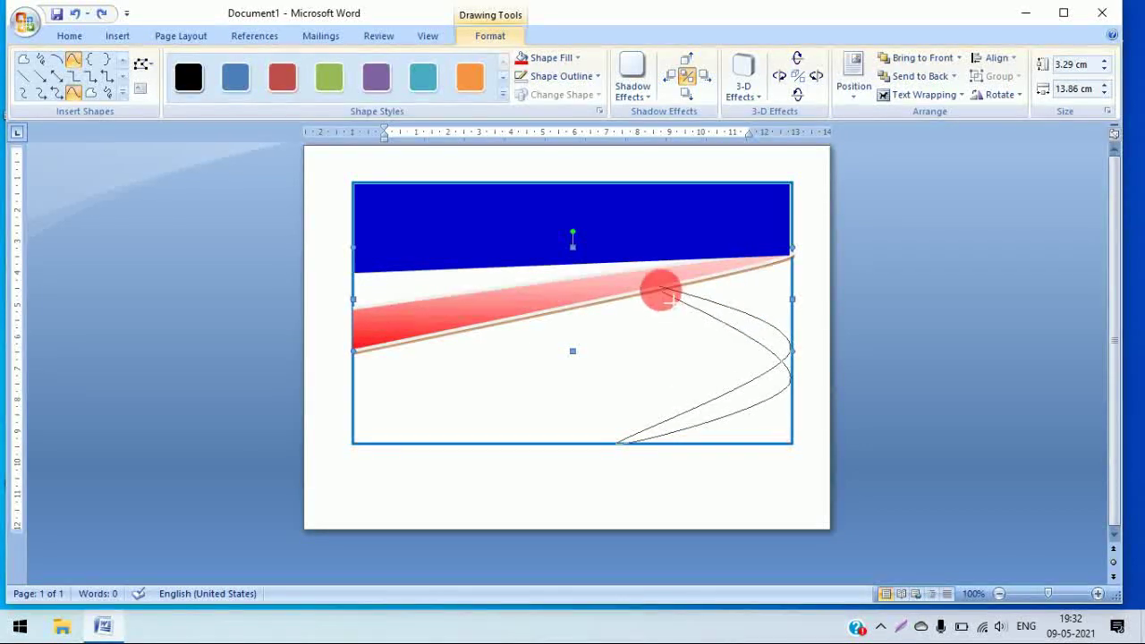
click(660, 287)
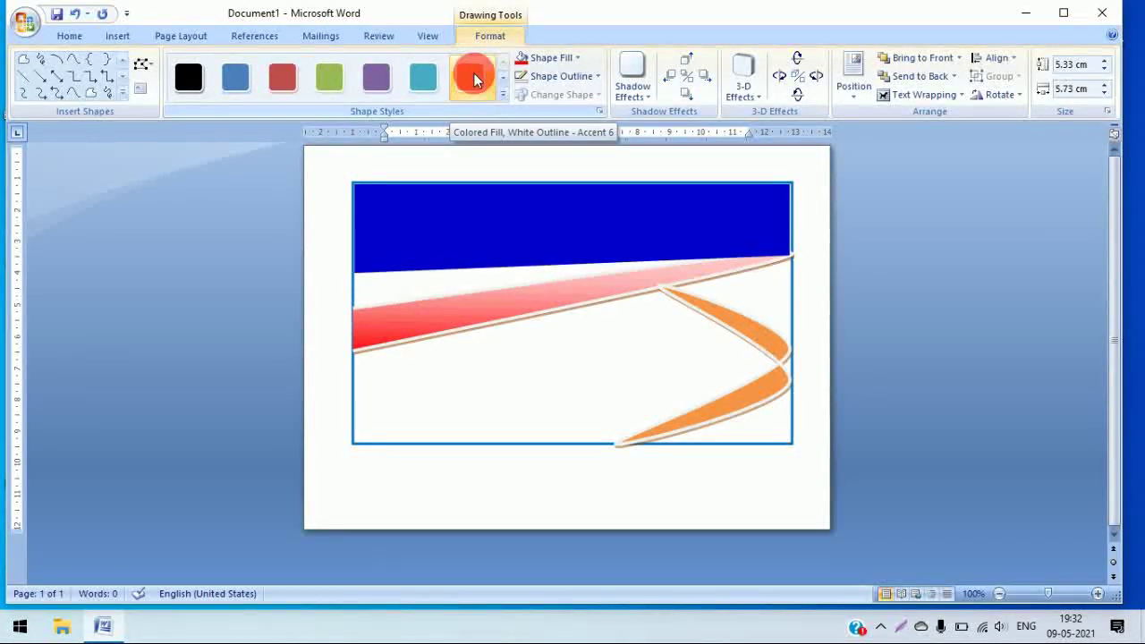
Step: Style the crescent with a lavender gradient, adjust its bottom point, then switch to a peach gradient
click(503, 93)
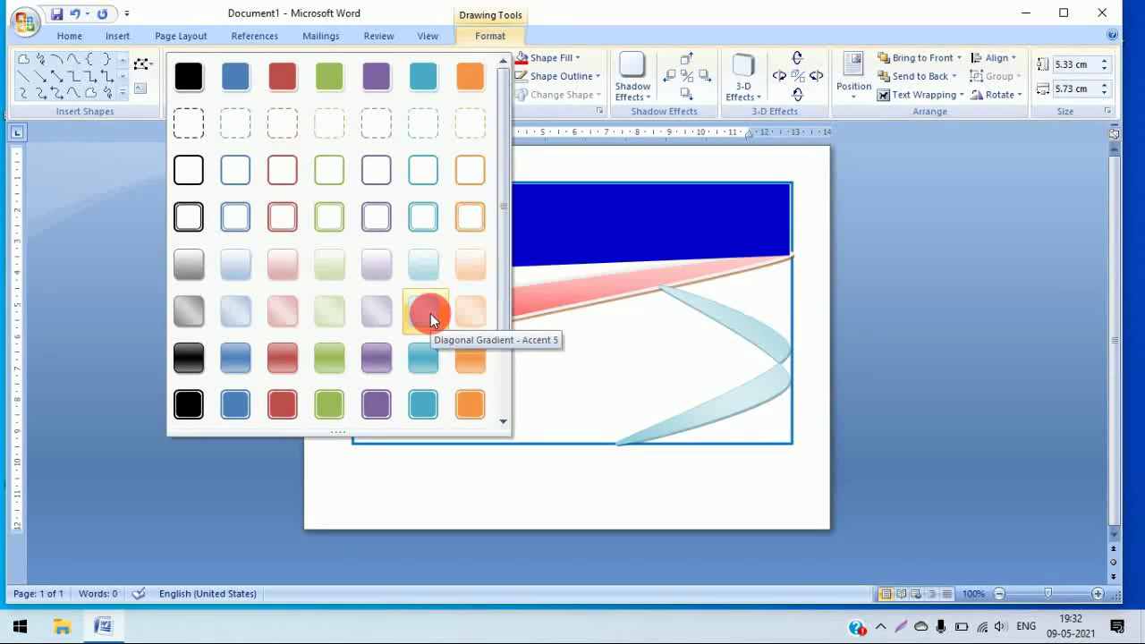
click(384, 319)
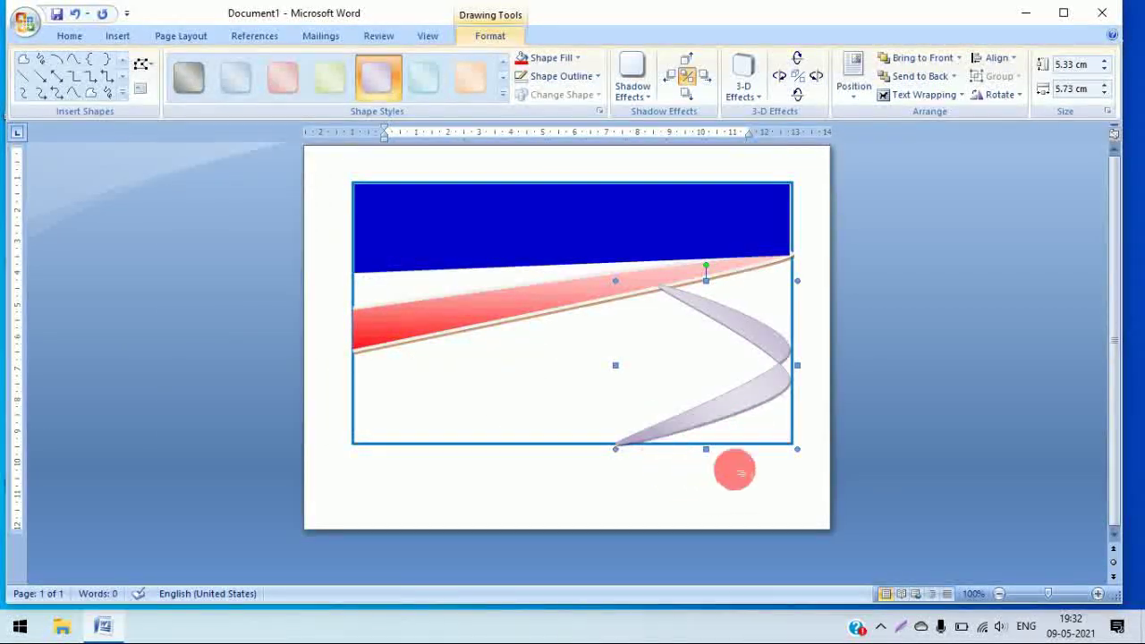
click(617, 449)
drag(623, 445, 615, 445)
click(677, 304)
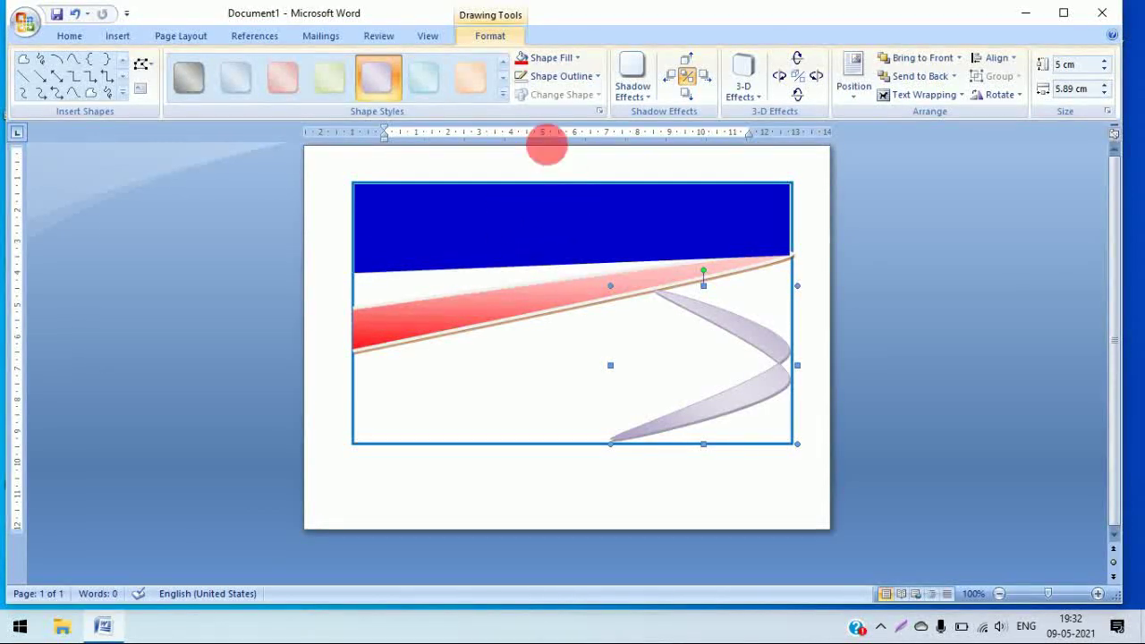
click(472, 79)
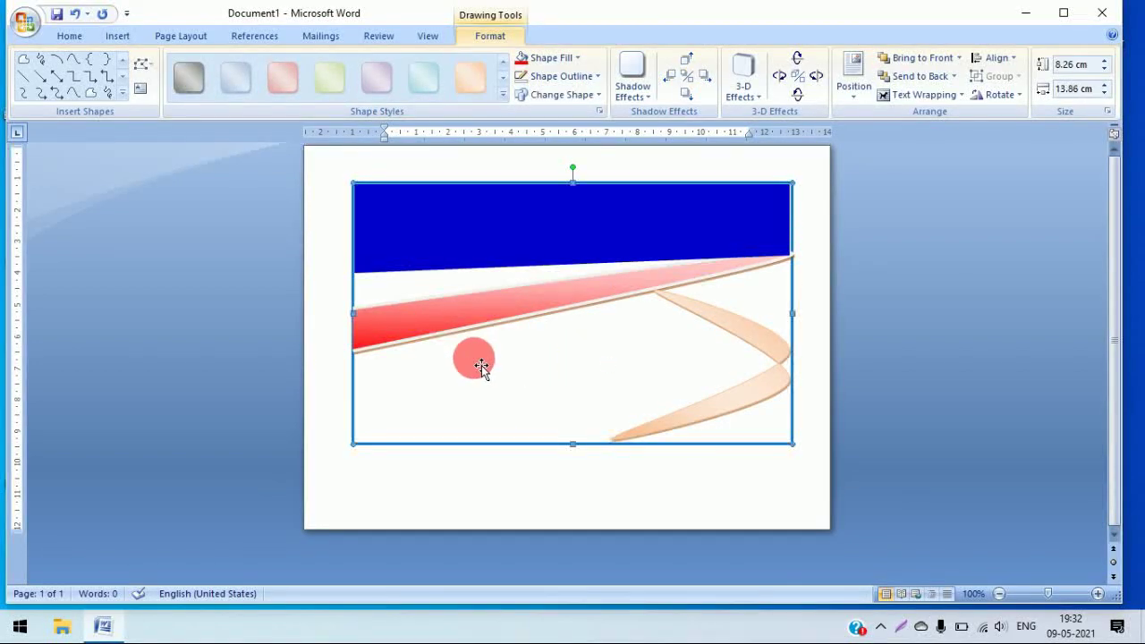
Step: Fill the background rectangle with deep pink from More Fill Colors
click(556, 57)
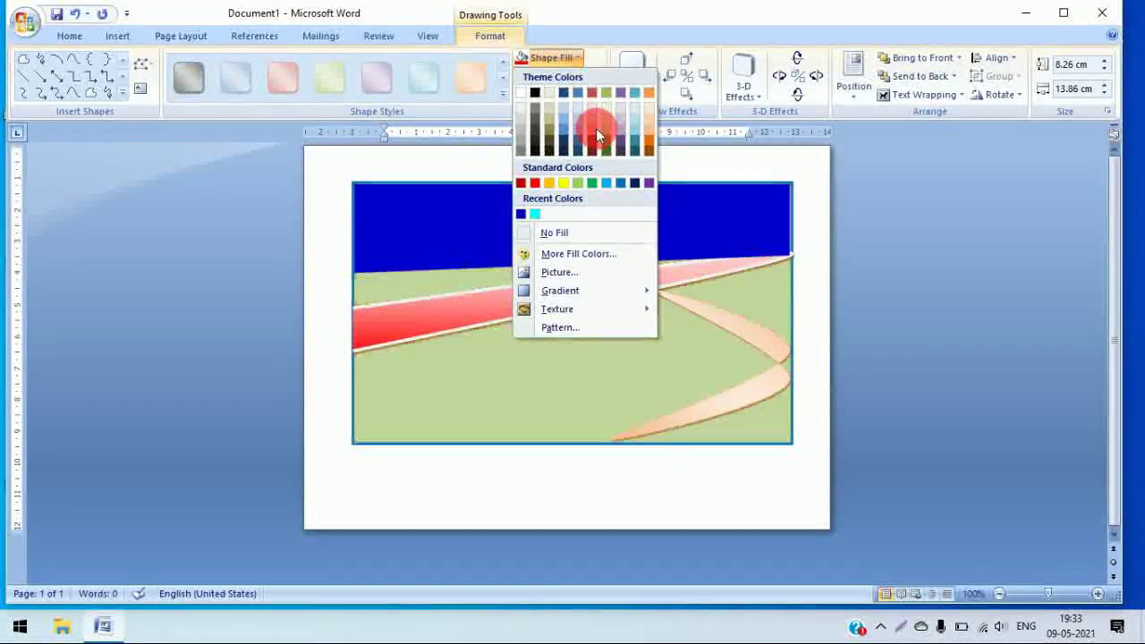
click(554, 254)
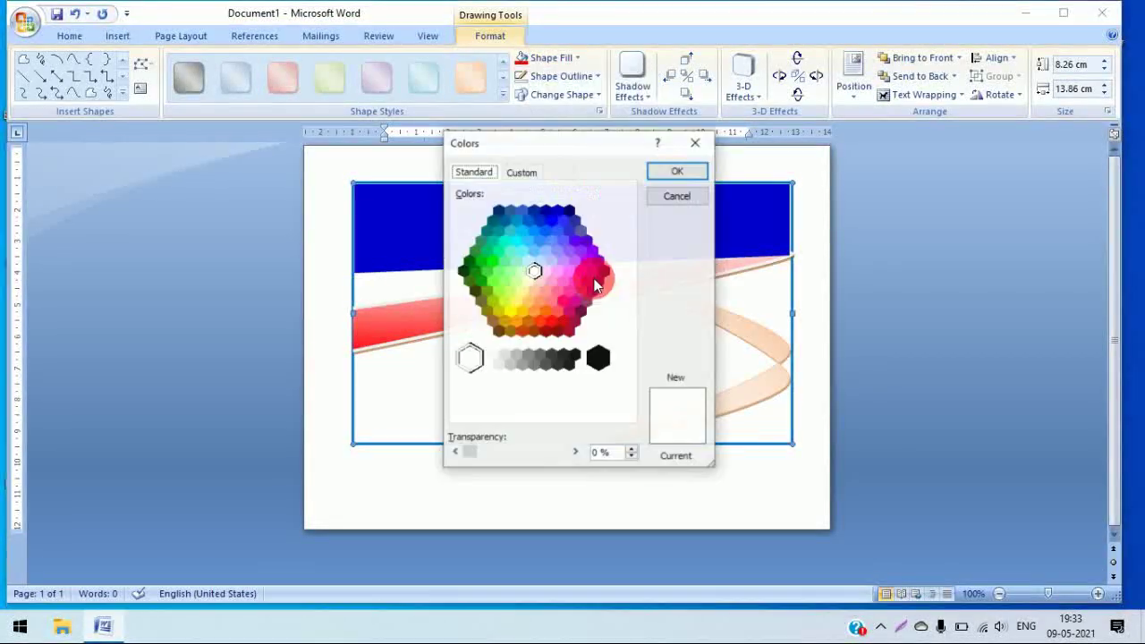
click(570, 293)
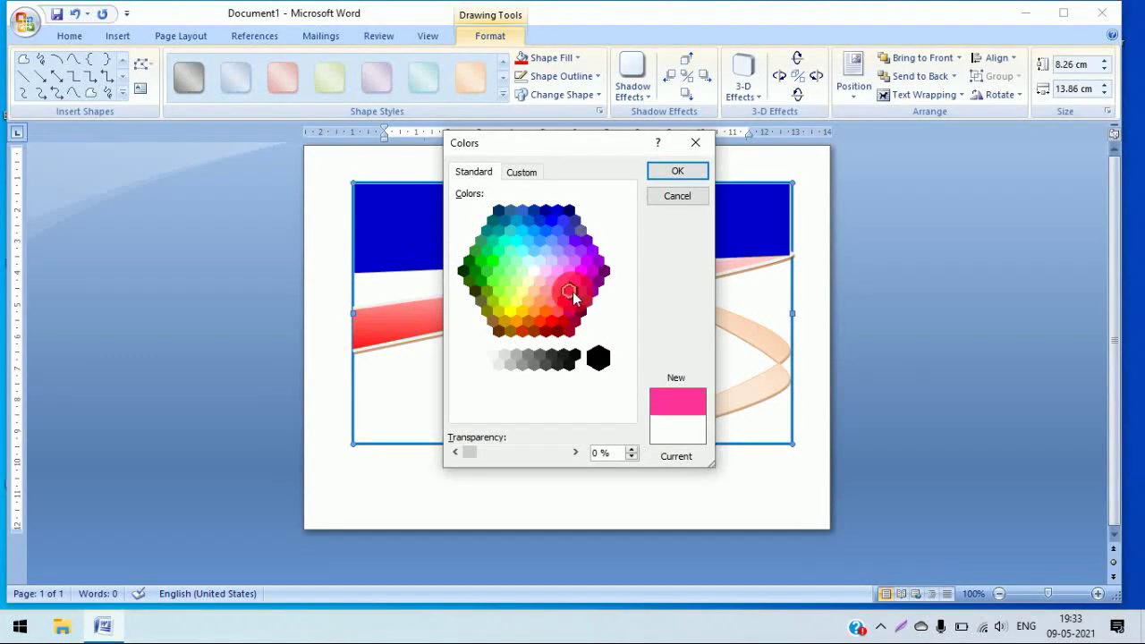
click(562, 300)
click(693, 172)
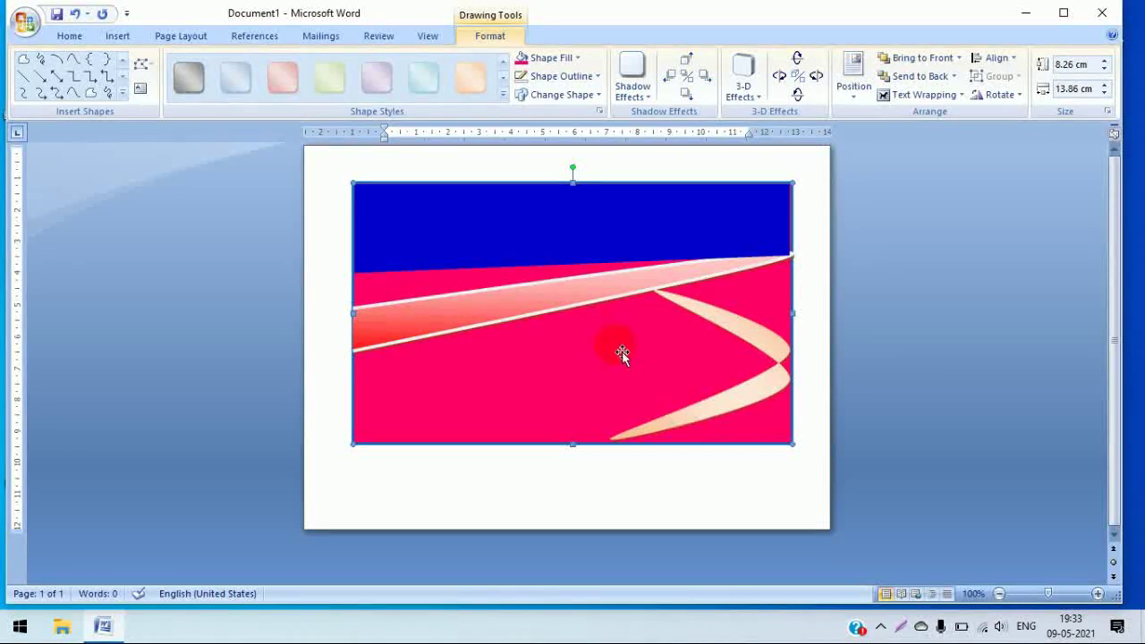
click(602, 302)
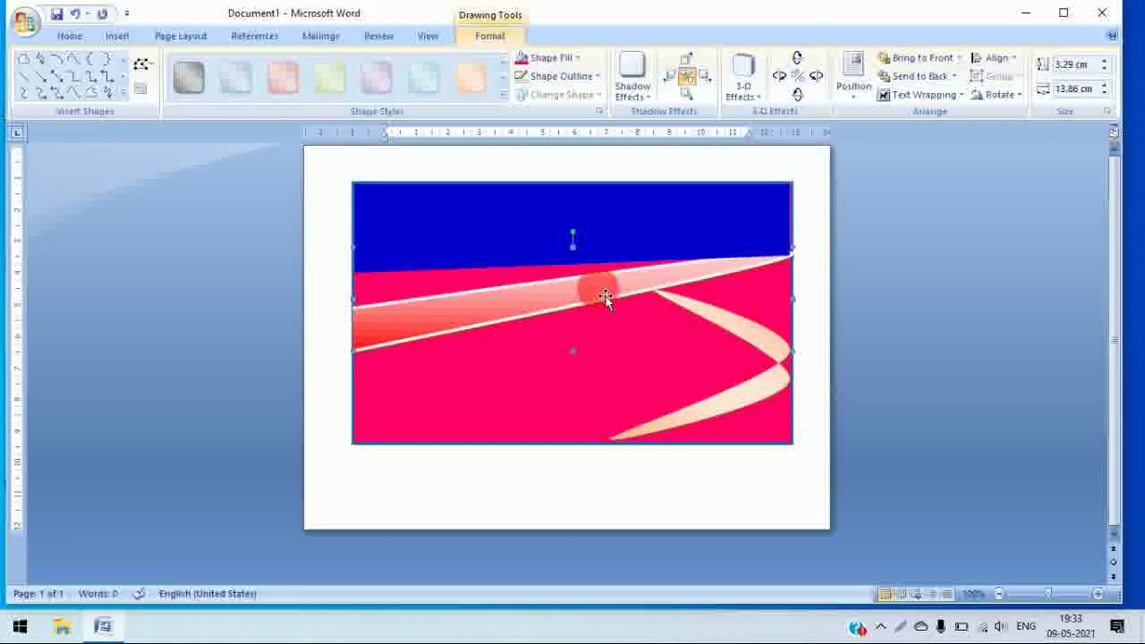
Step: Fill the diagonal stripe with the white block-pattern picture
click(554, 78)
click(548, 57)
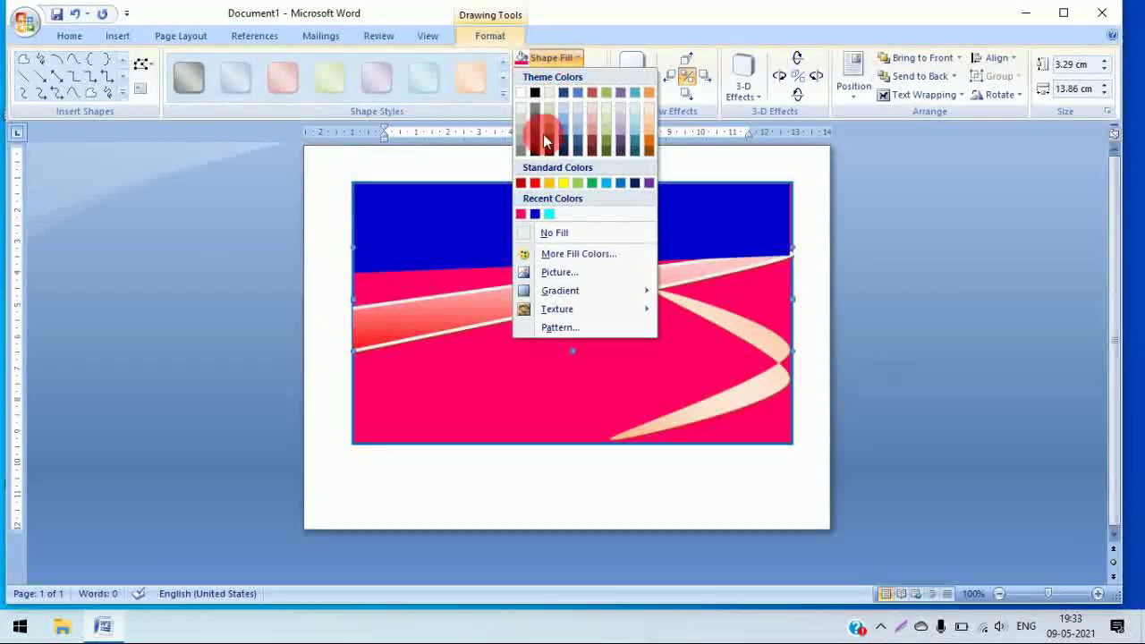
click(563, 272)
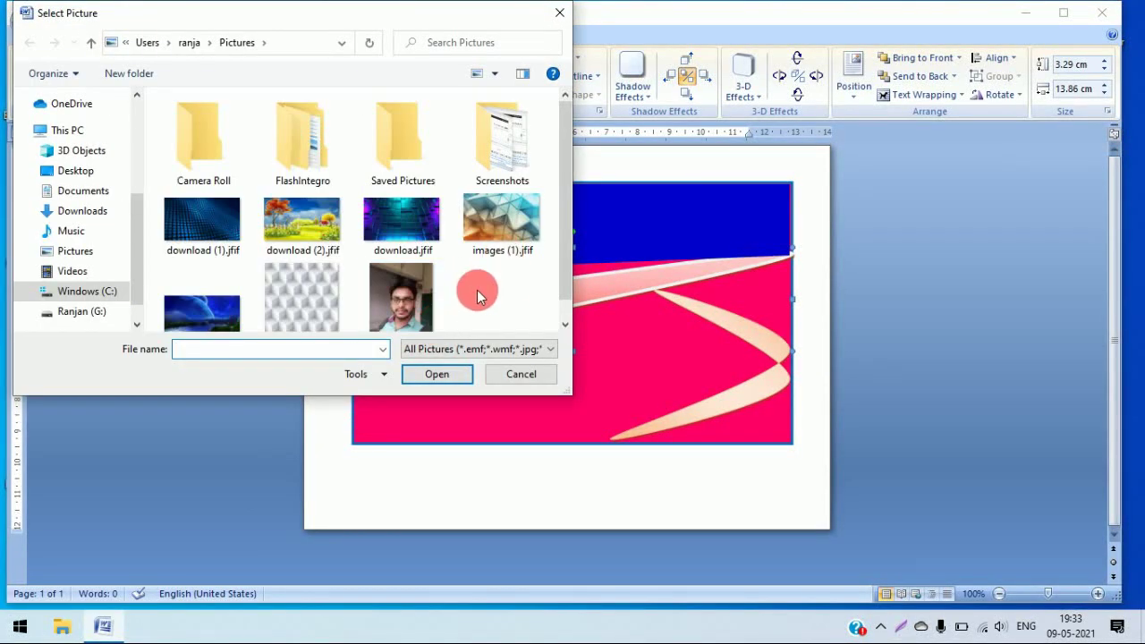
double_click(302, 299)
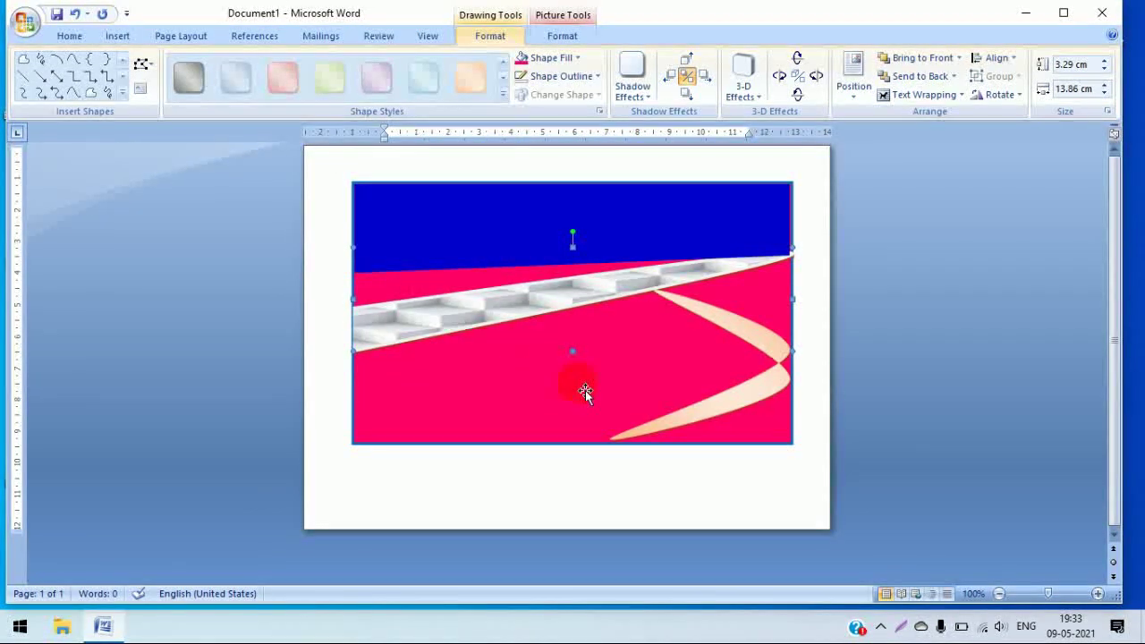
Step: Give the crescent a From Center gradient fill
click(760, 338)
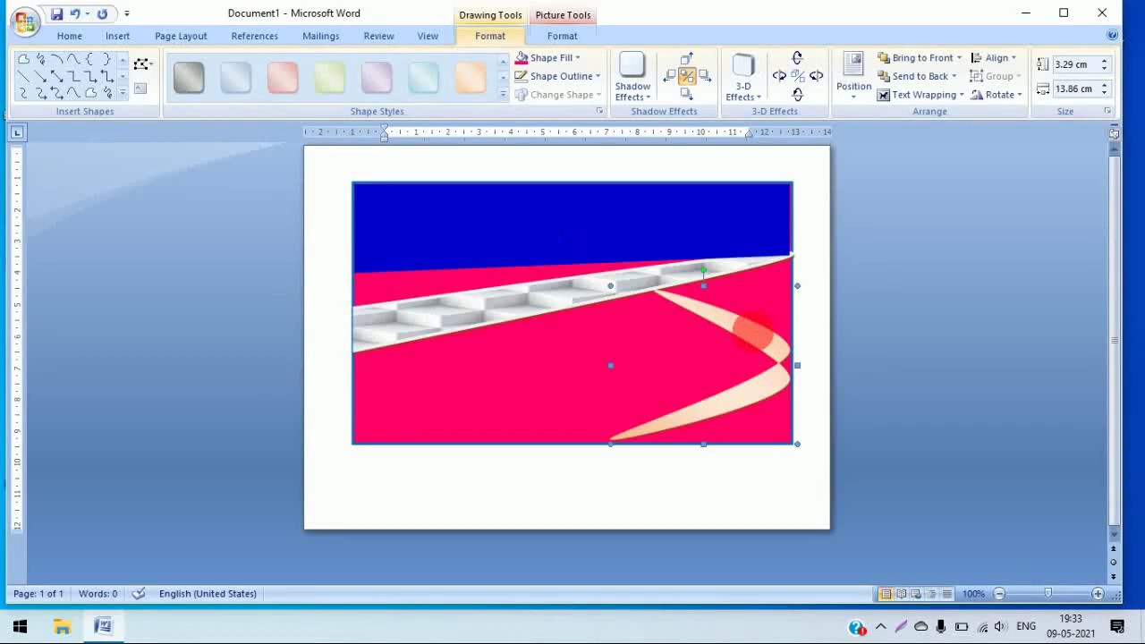
click(537, 61)
mouse_move(560, 291)
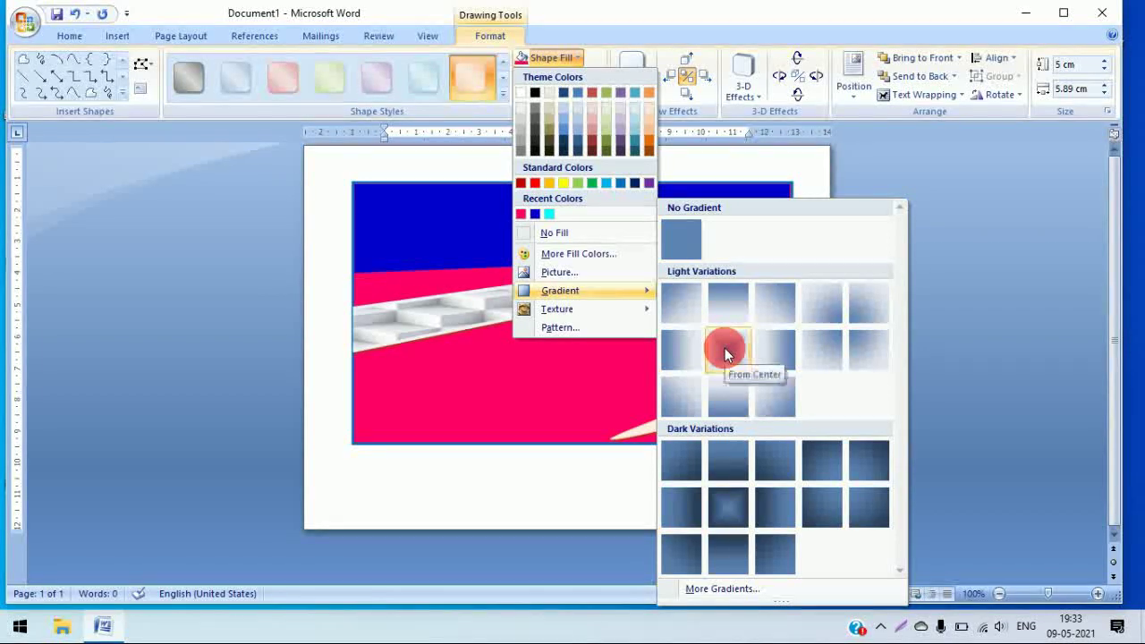
click(732, 354)
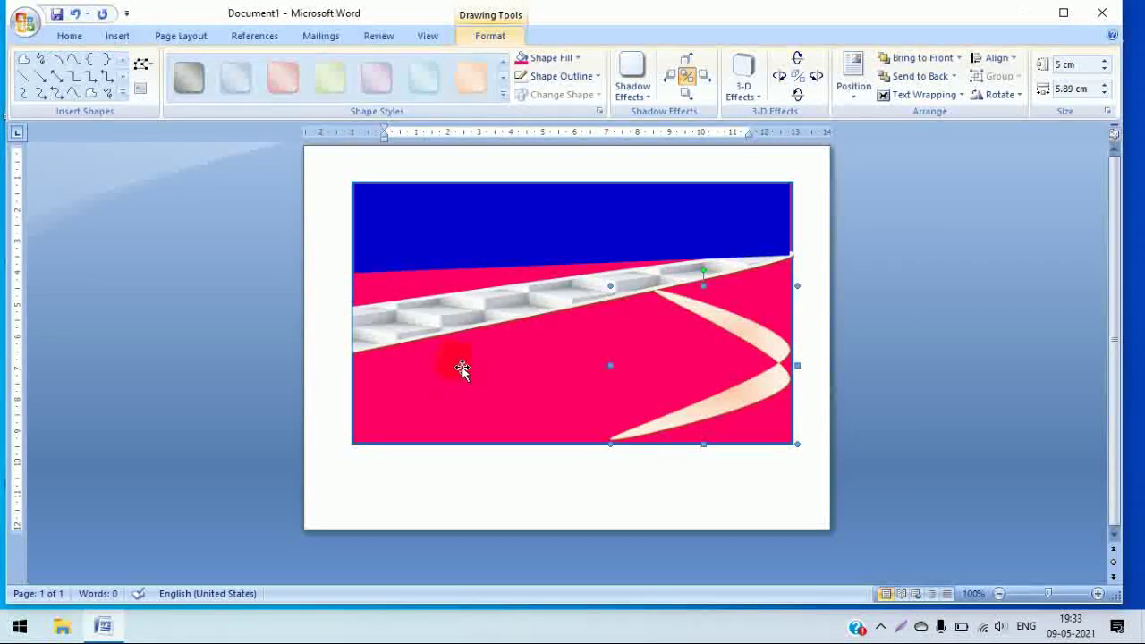
click(463, 174)
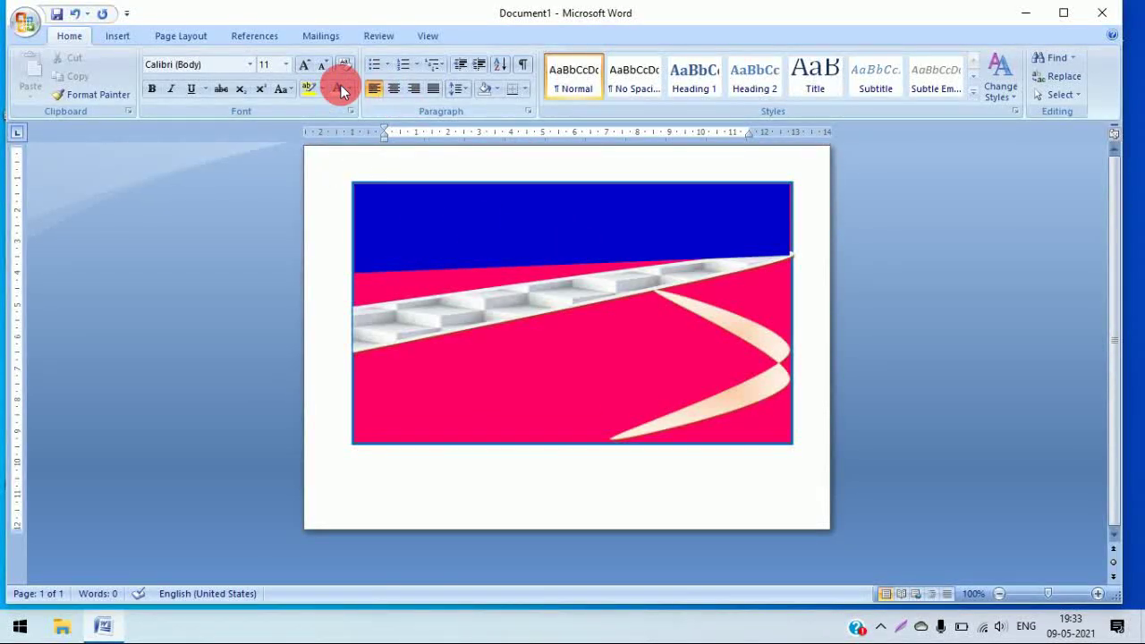
Step: Insert the salon logo sketch Screenshot_2.jpg from the Desktop's New folder
click(115, 35)
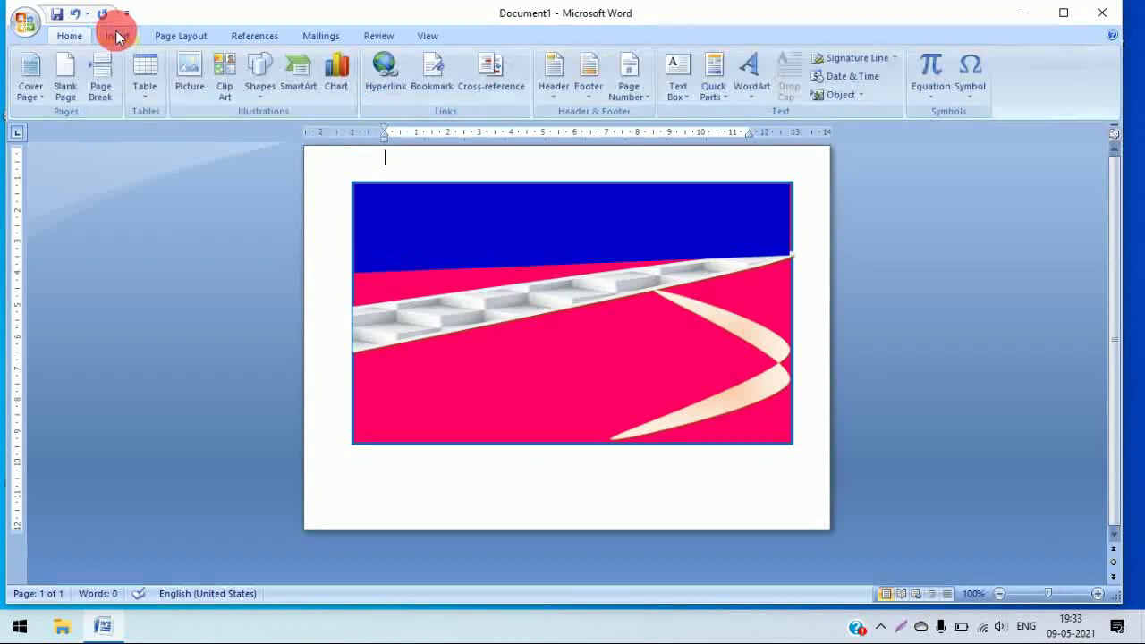
click(188, 71)
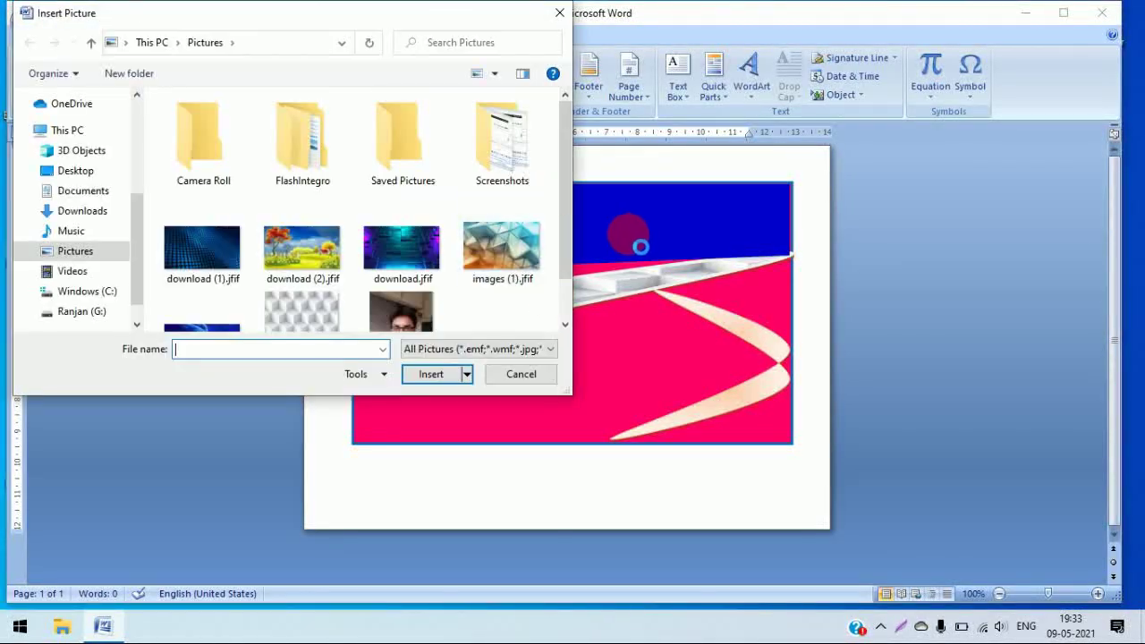
click(88, 172)
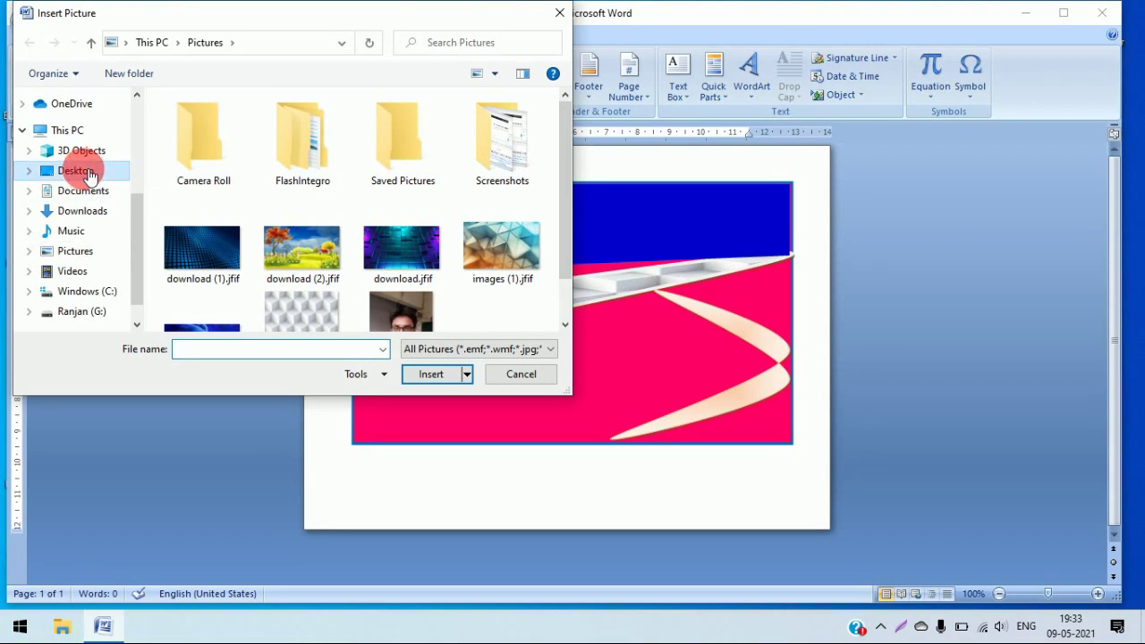
double_click(201, 135)
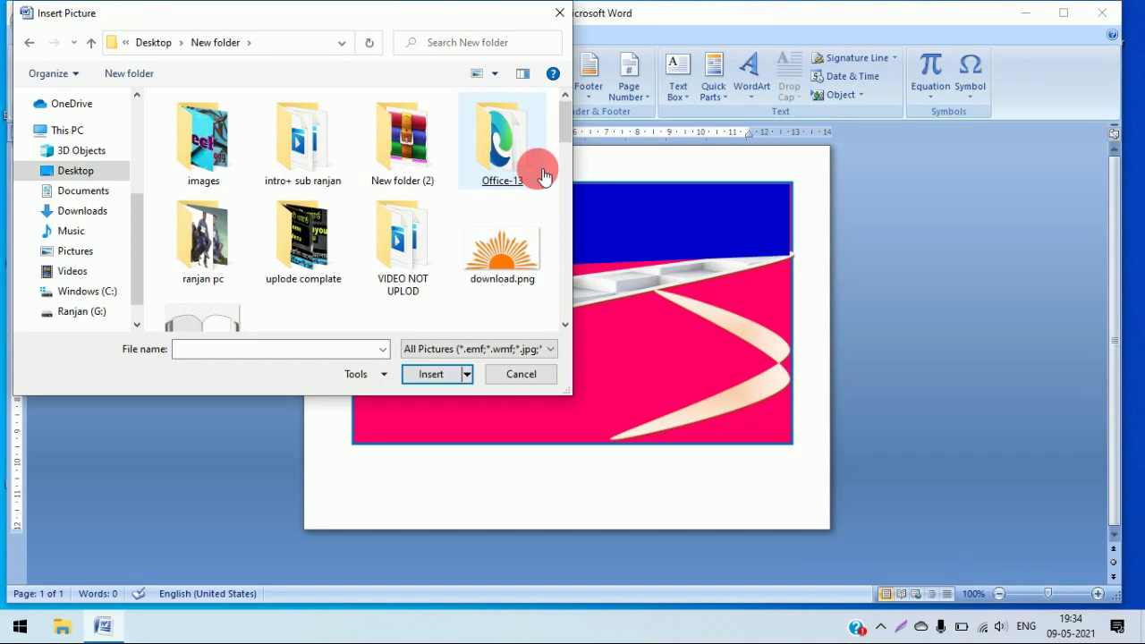
scroll(565, 128, down, 3)
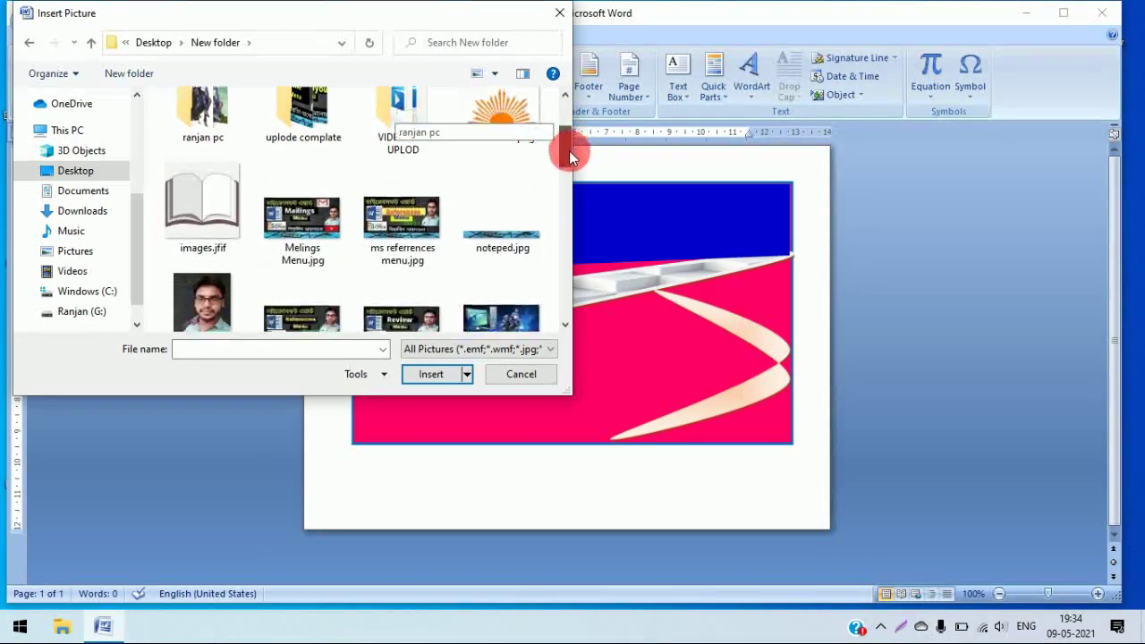
drag(570, 150, 572, 184)
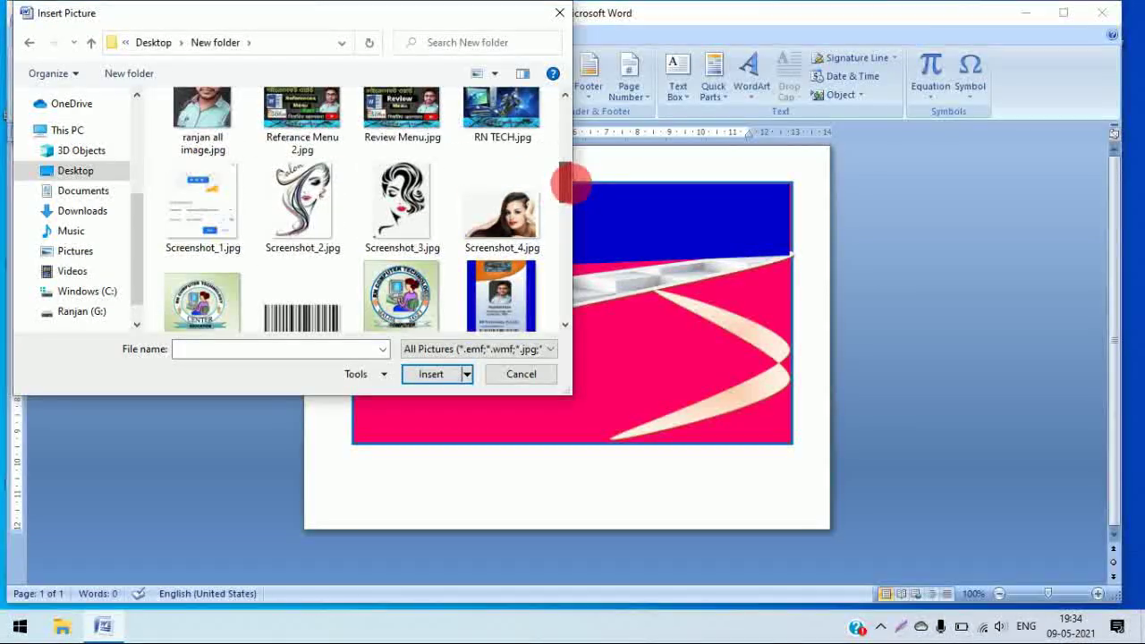
double_click(302, 202)
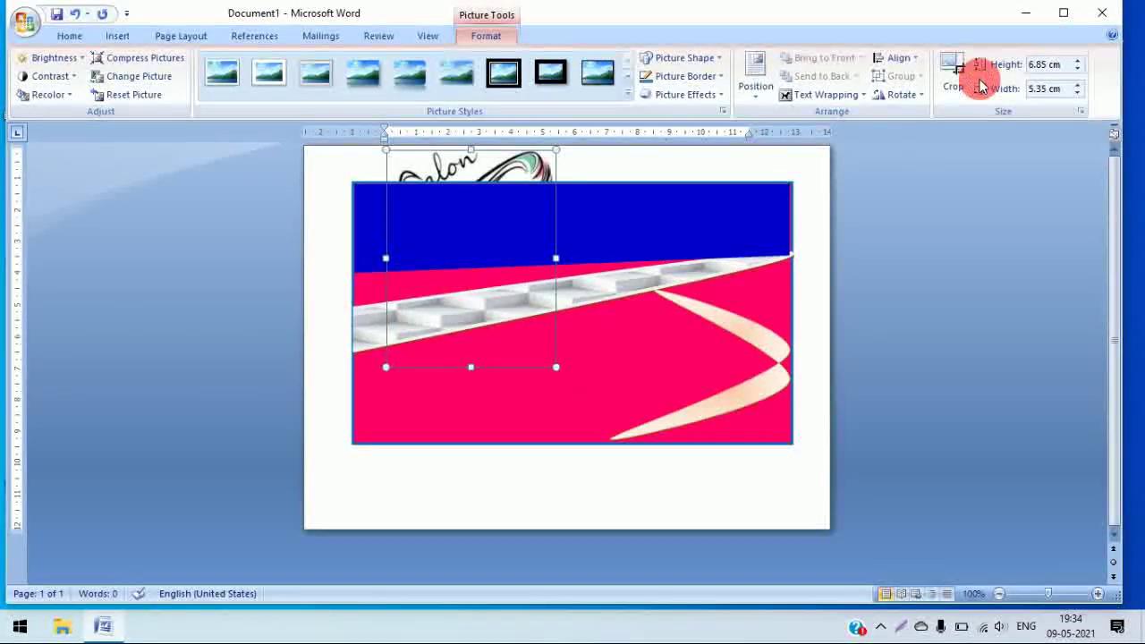
Step: Float the logo in front of the text, shrink it onto the card's top-left, then delete it
click(827, 94)
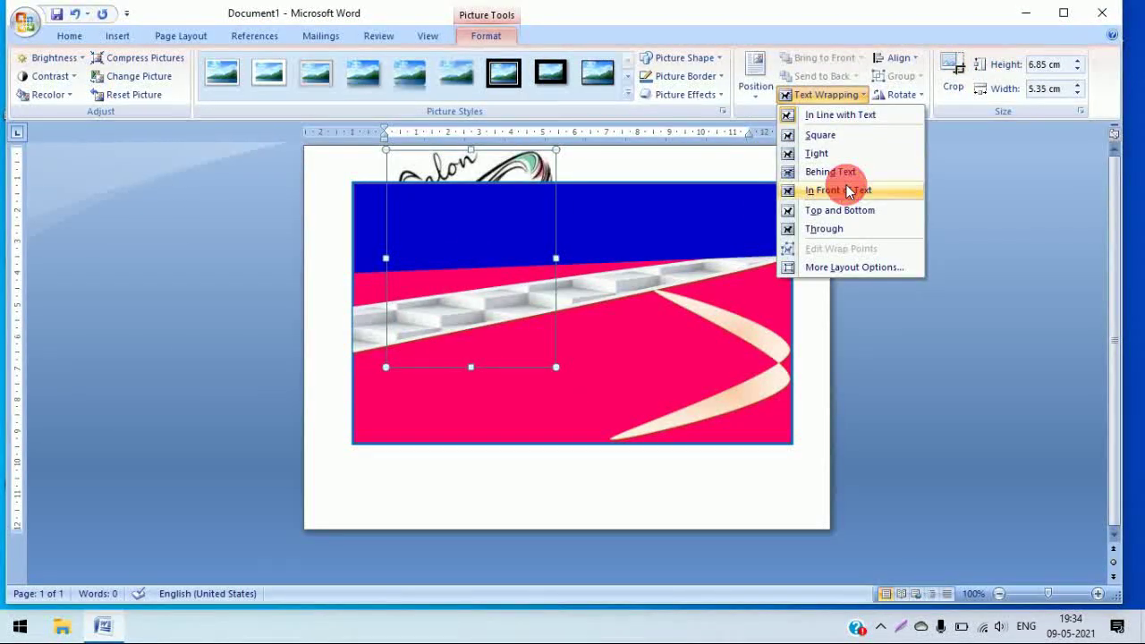
click(847, 191)
mouse_move(519, 215)
mouse_down()
mouse_move(460, 234)
mouse_move(418, 265)
mouse_up()
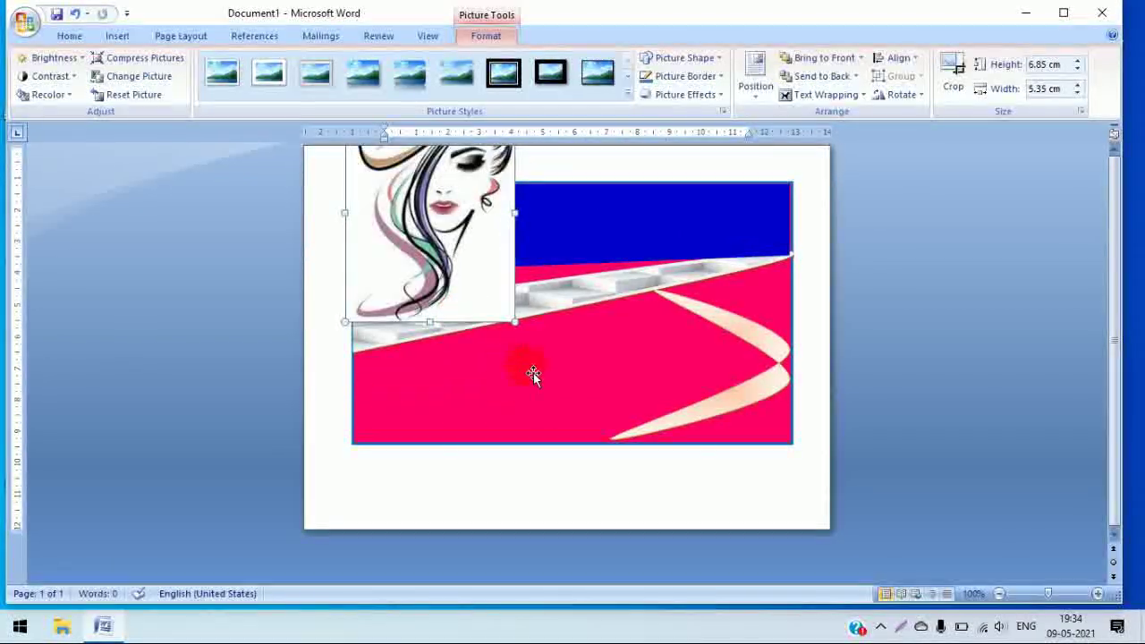
drag(522, 323, 445, 217)
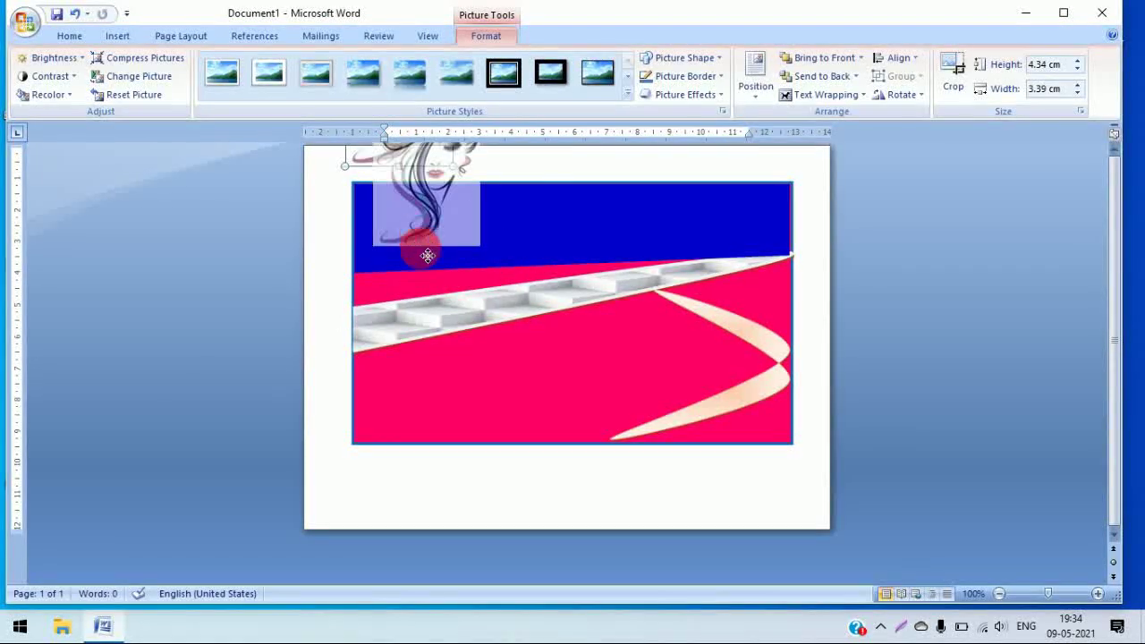
drag(399, 161, 439, 318)
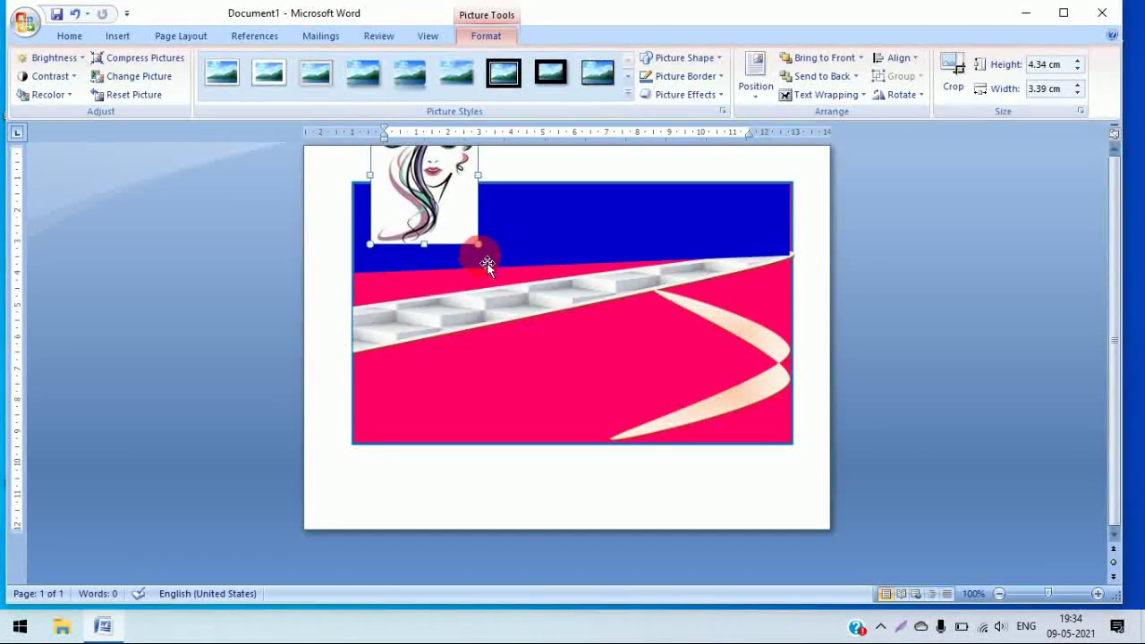
key(Delete)
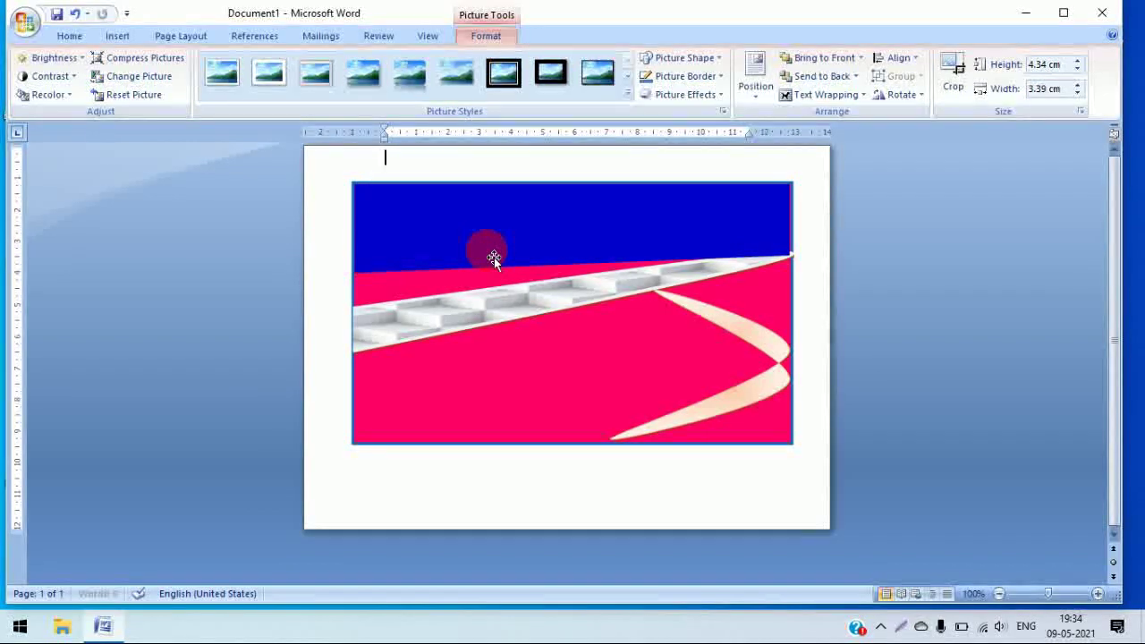
click(118, 36)
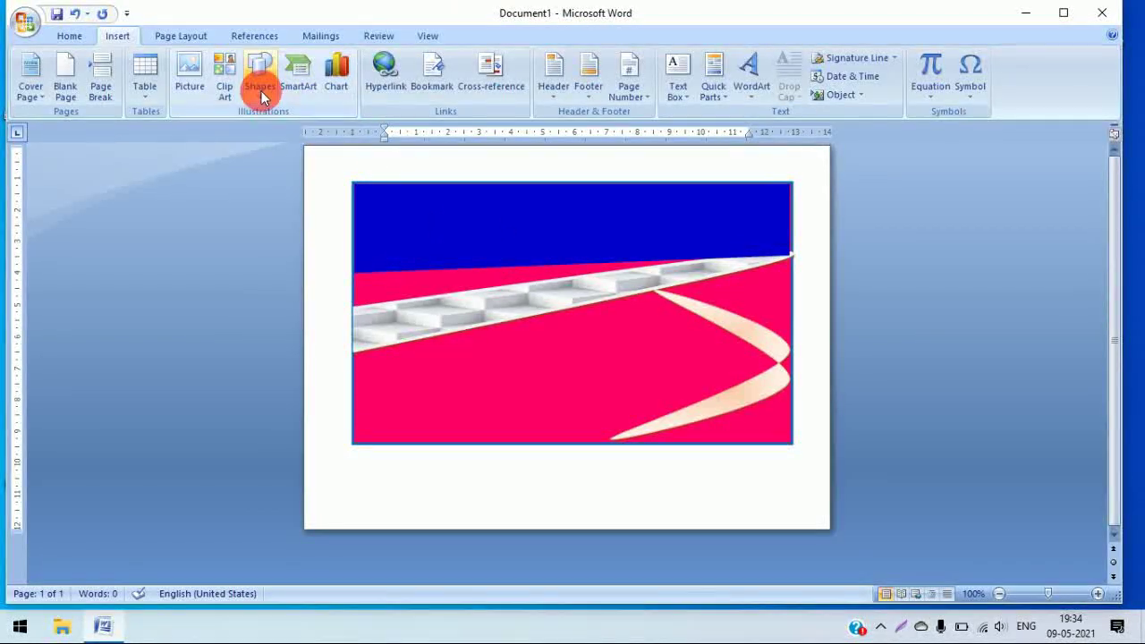
Step: Draw a small rectangle at the blue band's top-left corner
click(261, 89)
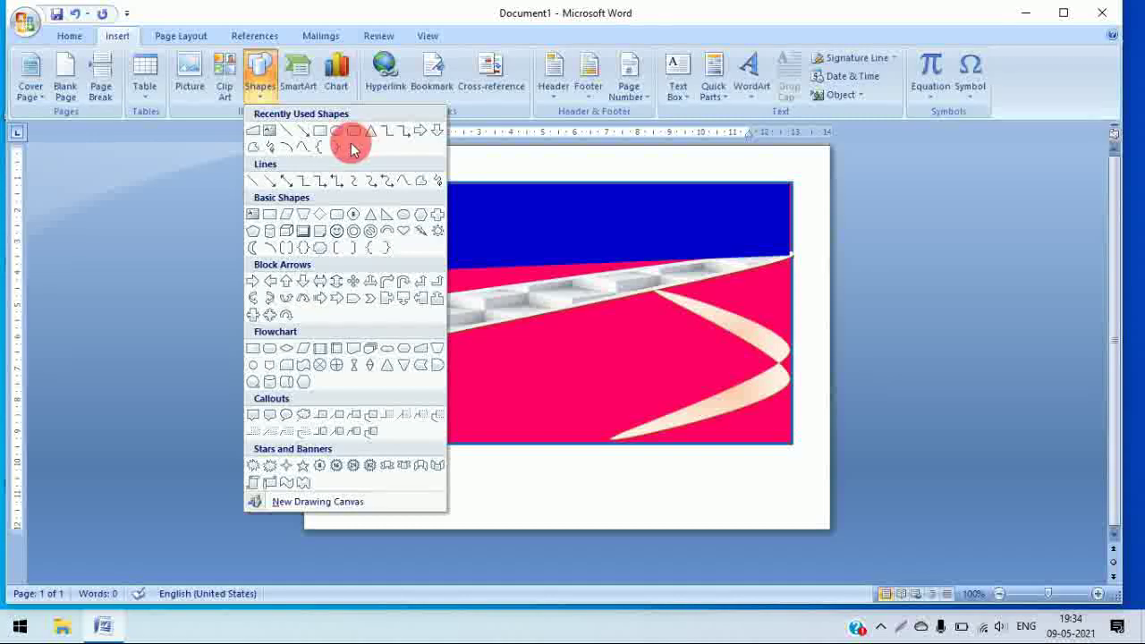
click(337, 132)
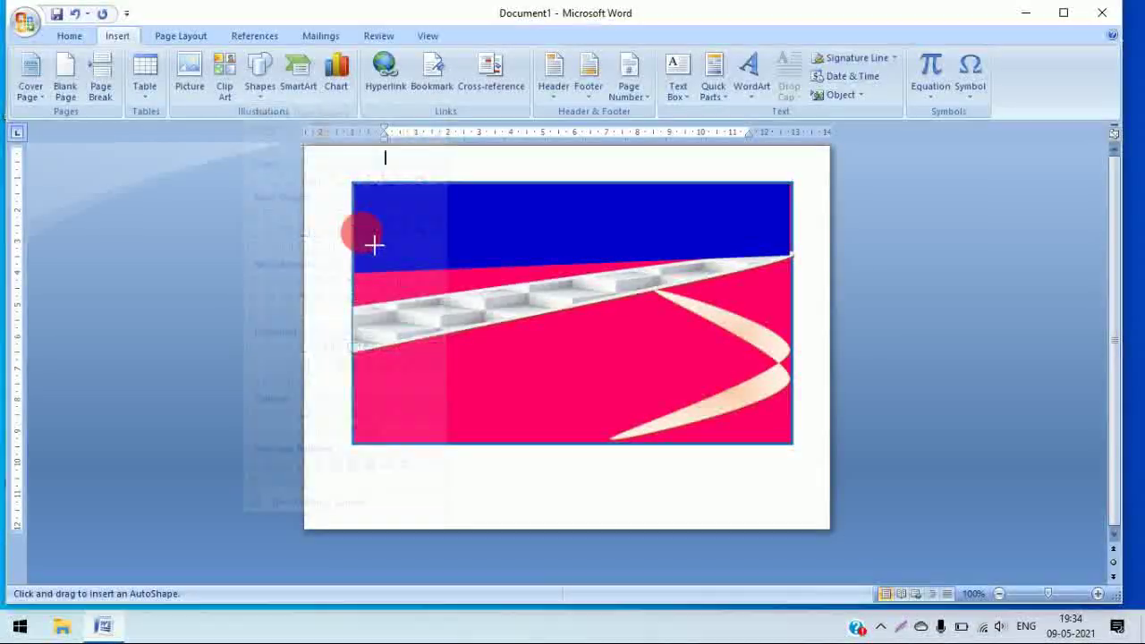
drag(361, 186, 398, 251)
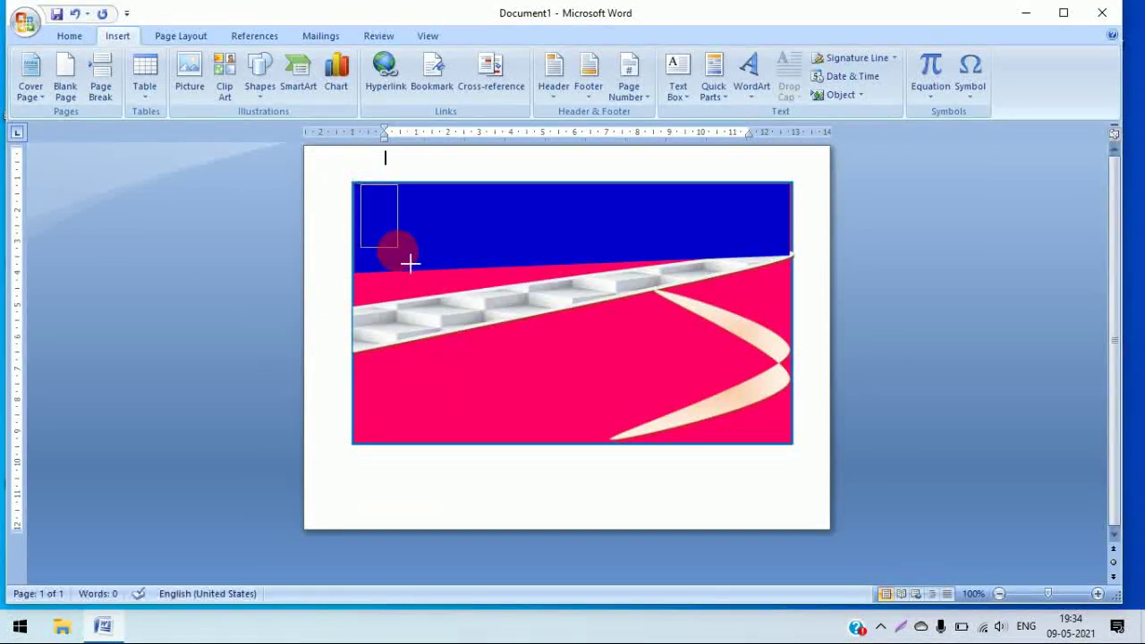
drag(448, 278, 440, 272)
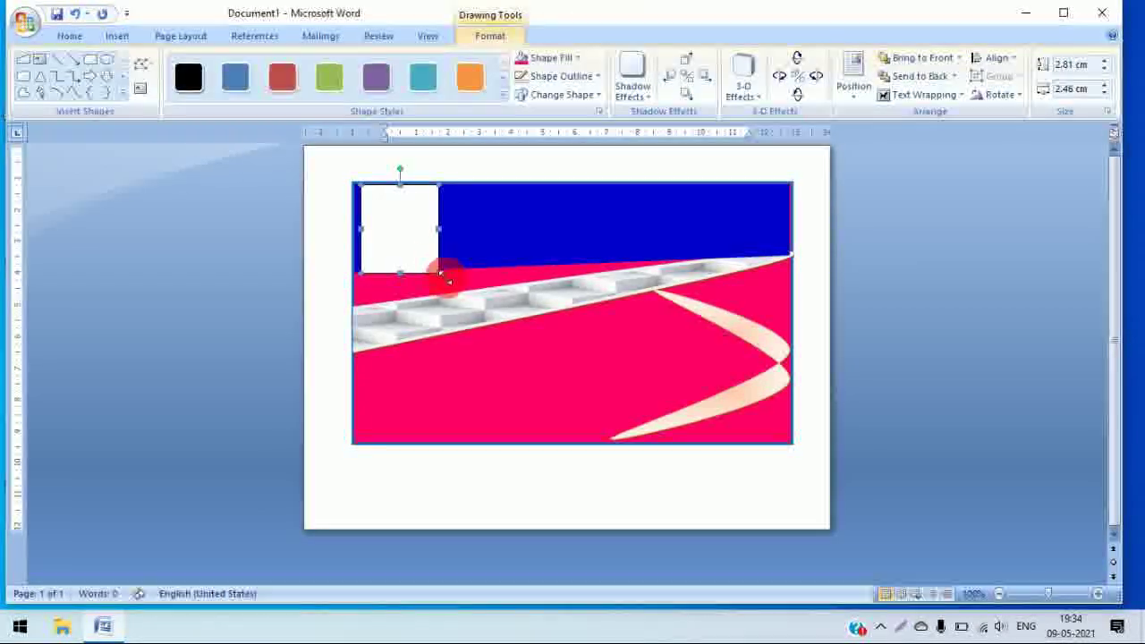
Step: Fill the rectangle with the Screenshot_2 salon logo picture via Format AutoShape Fill Effects
right_click(409, 230)
click(497, 397)
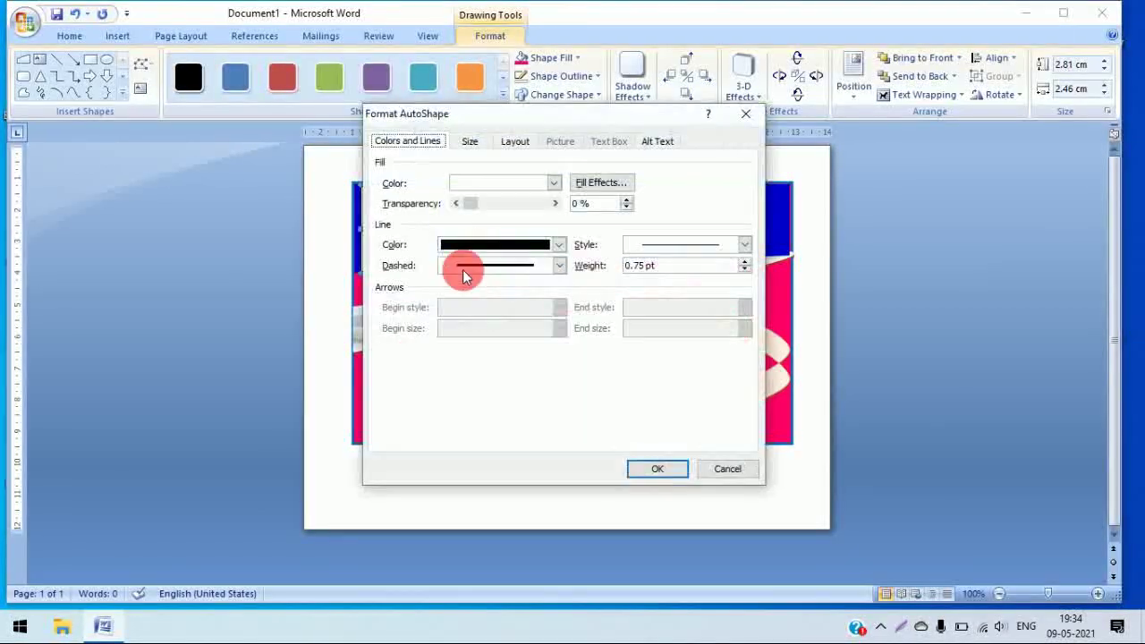
click(601, 184)
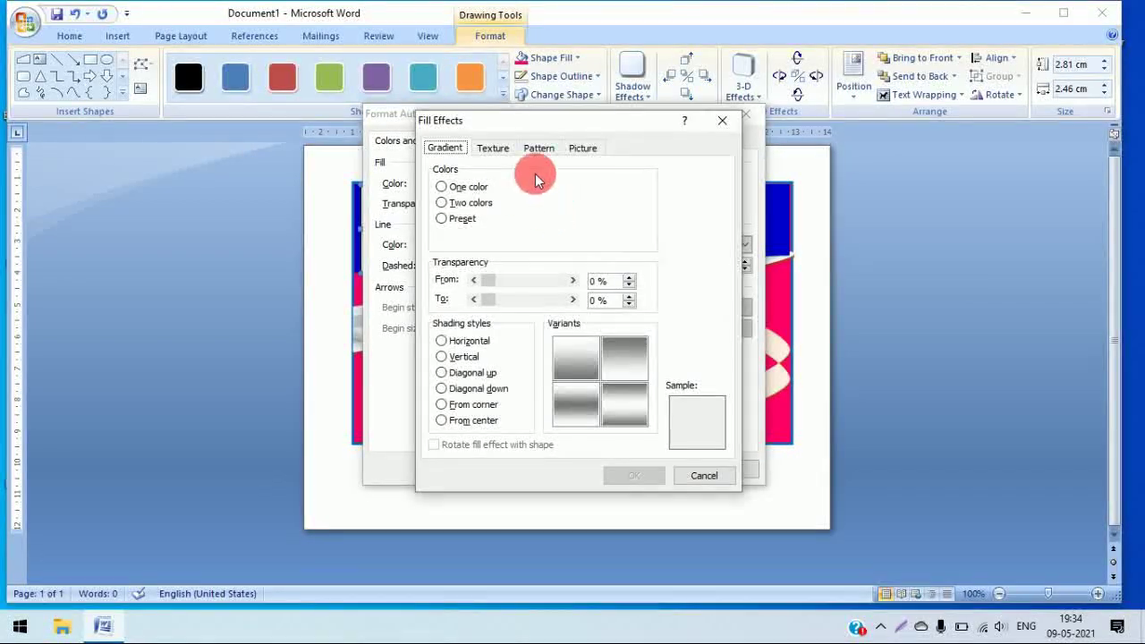
click(583, 150)
click(596, 349)
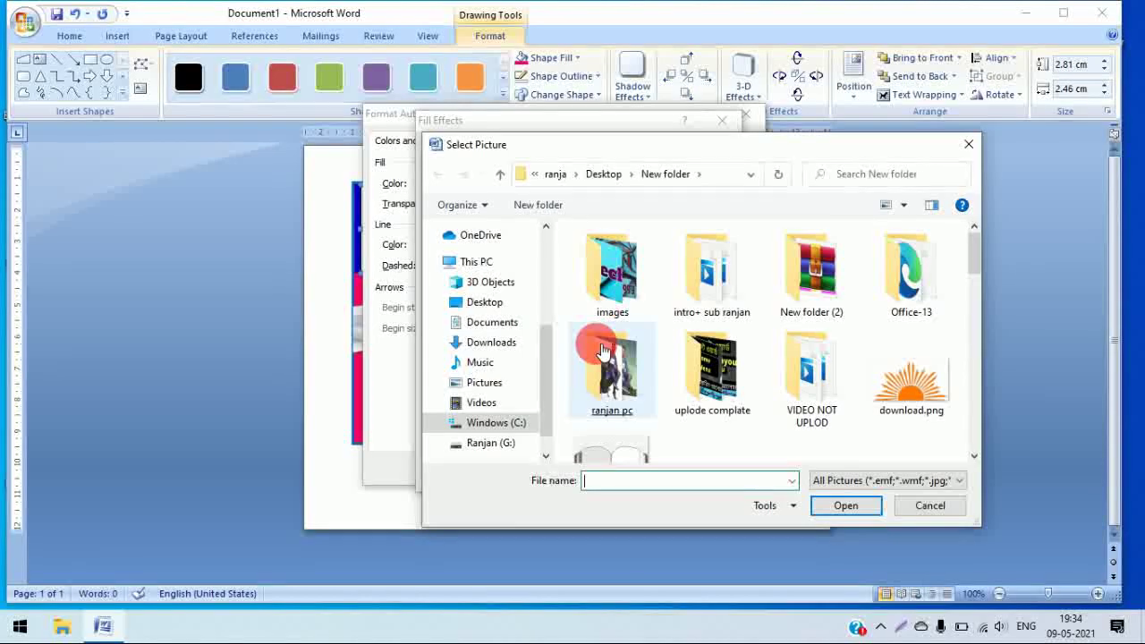
mouse_move(982, 248)
mouse_down()
mouse_move(974, 442)
mouse_move(978, 331)
mouse_up()
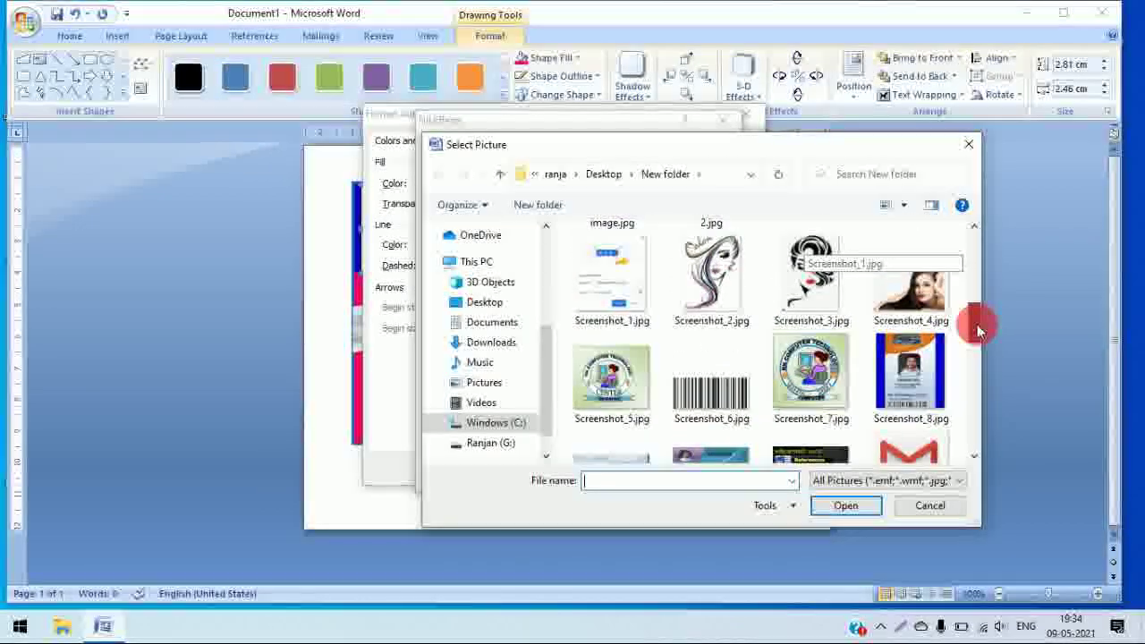
key(Escape)
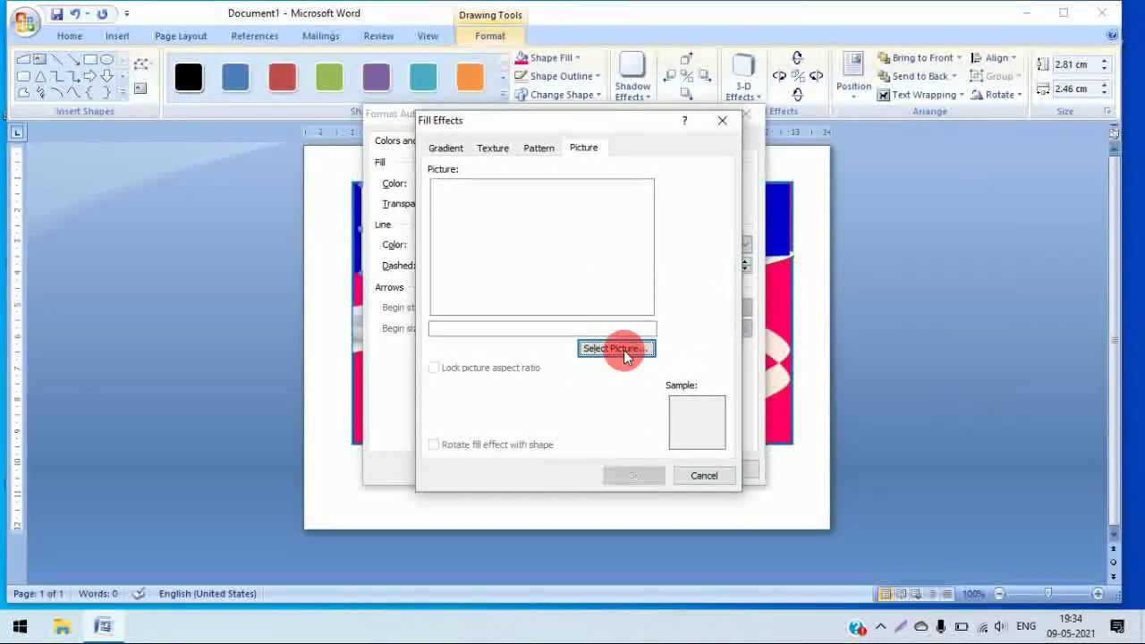
click(634, 474)
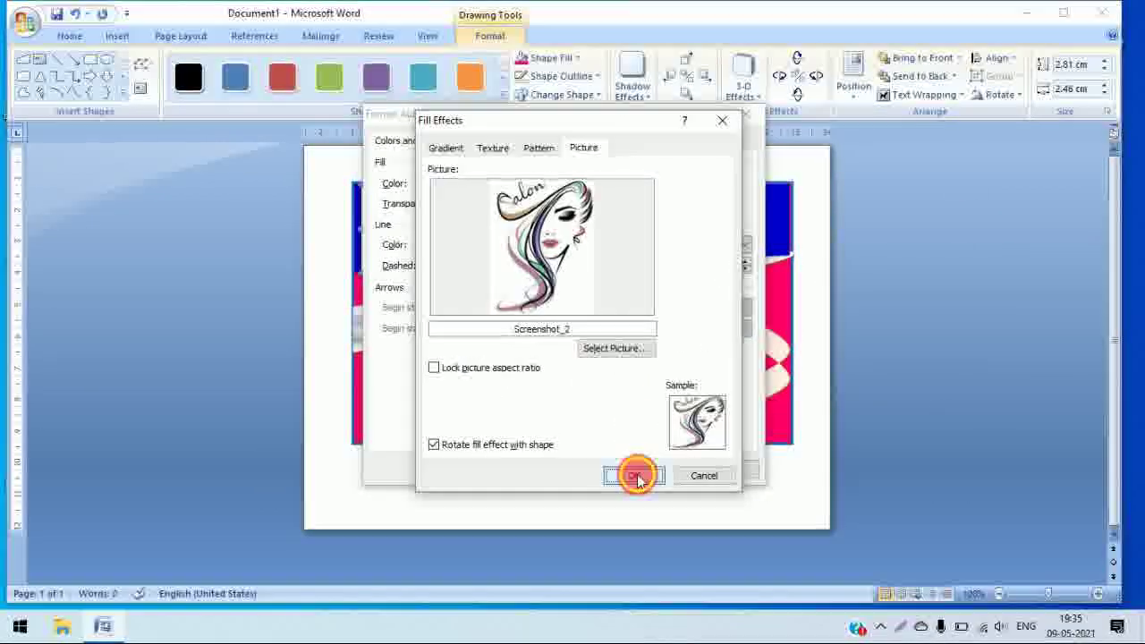
click(649, 471)
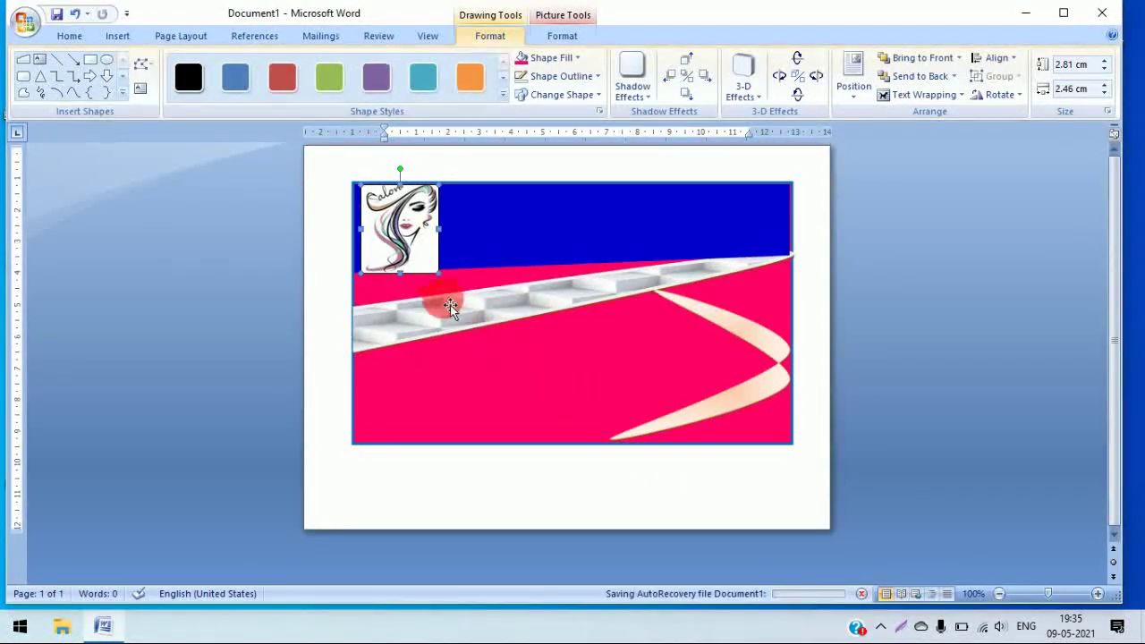
Step: Draw a rectangle beside the logo on the blue band, make it a text box, and type Salon
drag(443, 279, 452, 272)
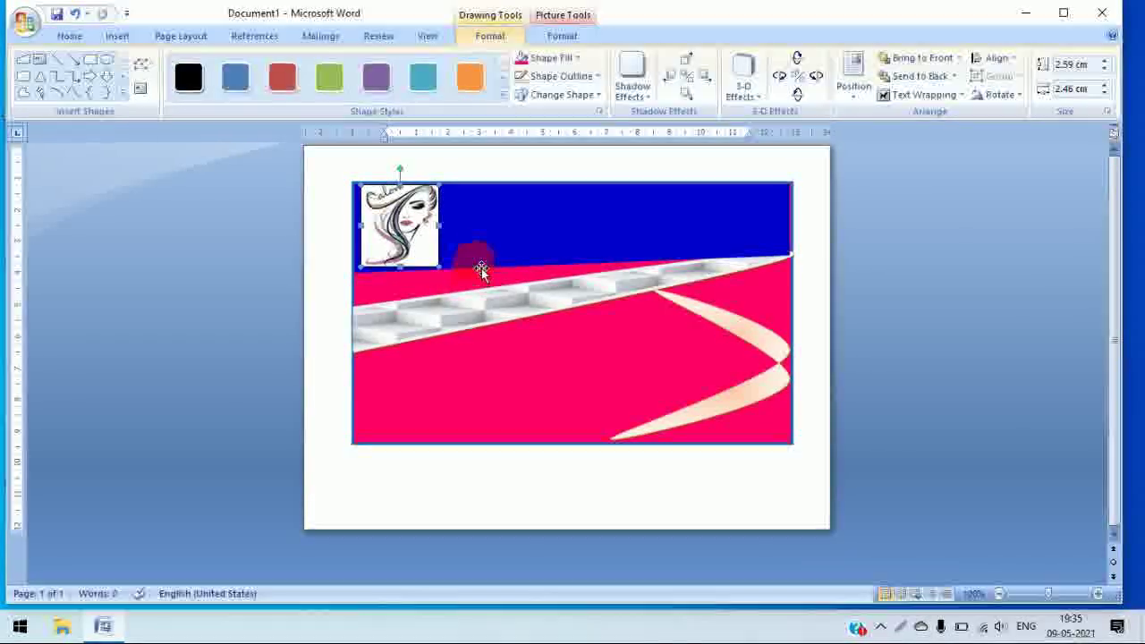
click(491, 247)
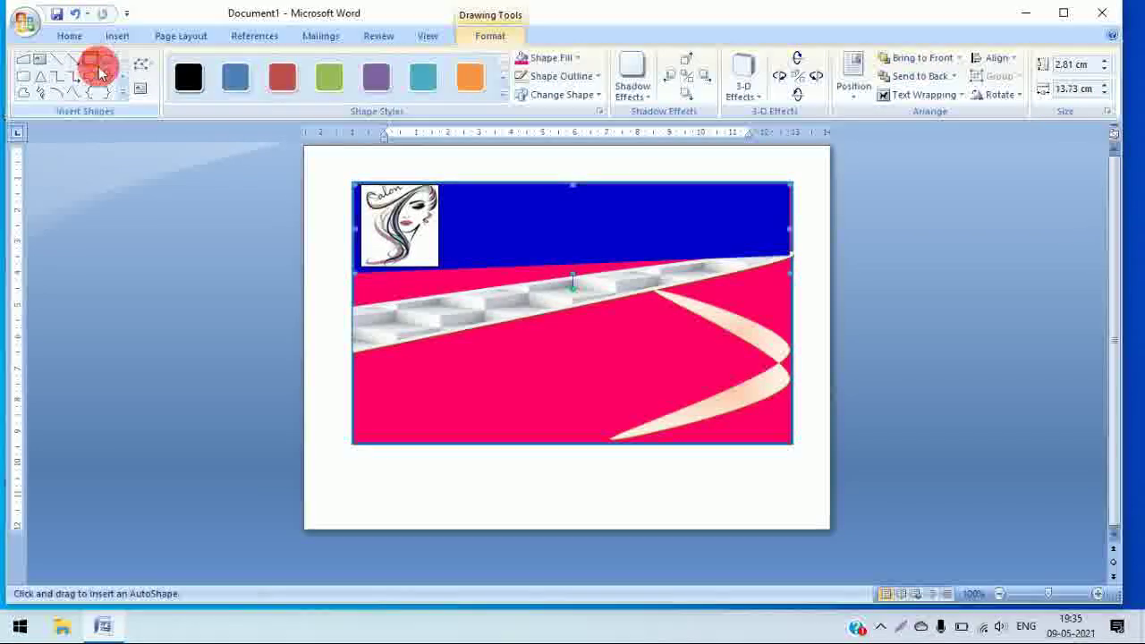
drag(450, 195, 741, 246)
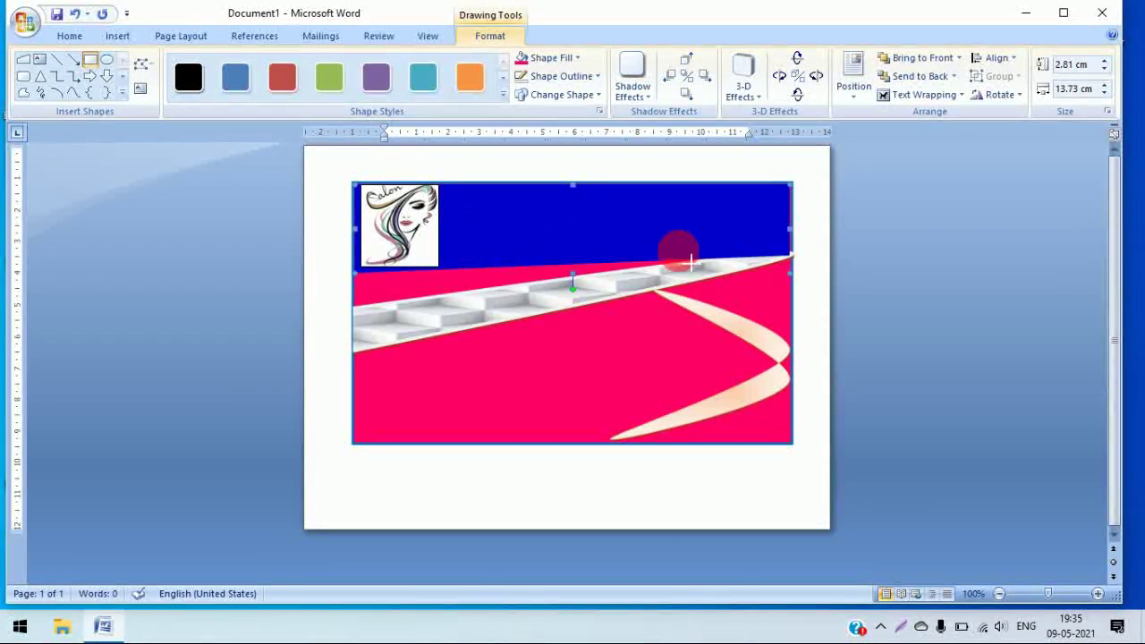
right_click(550, 217)
click(613, 283)
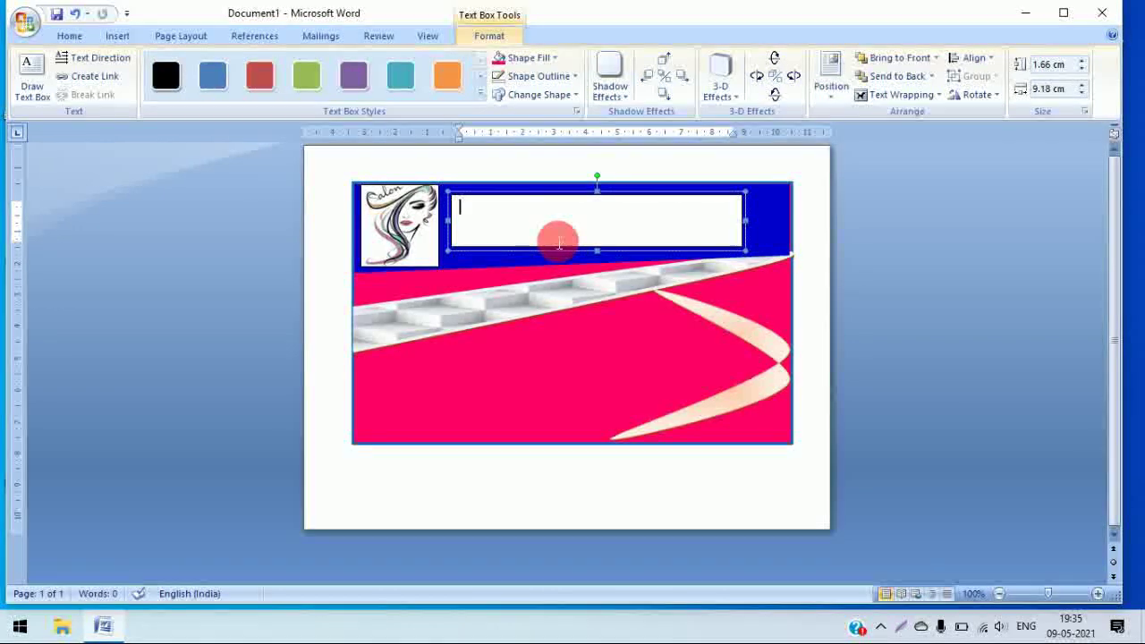
text(SA)
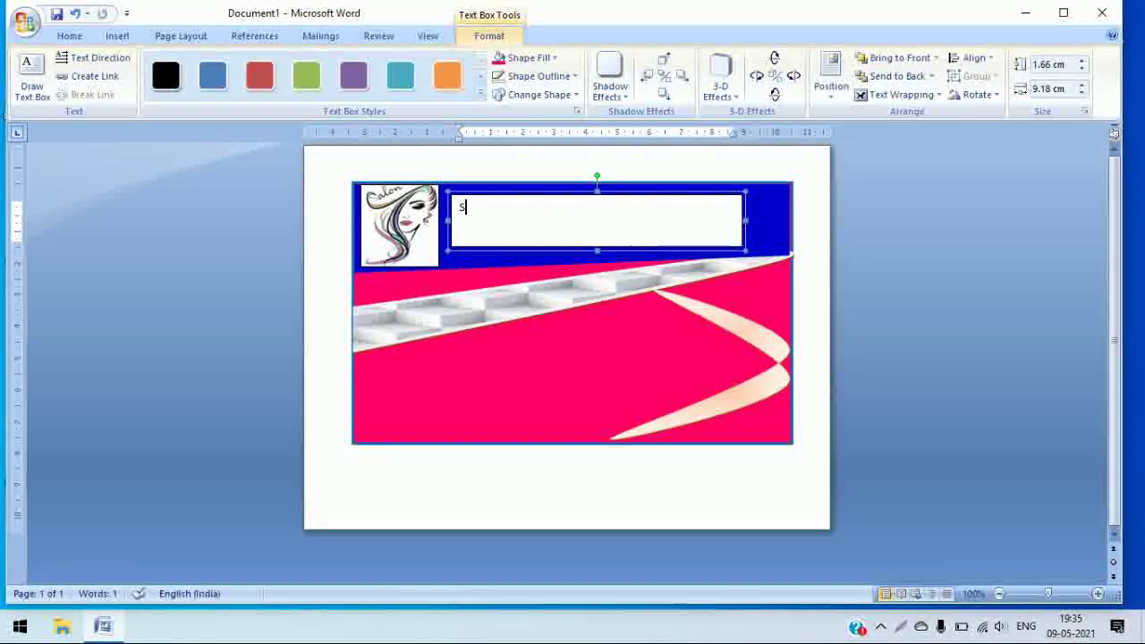
text(LON)
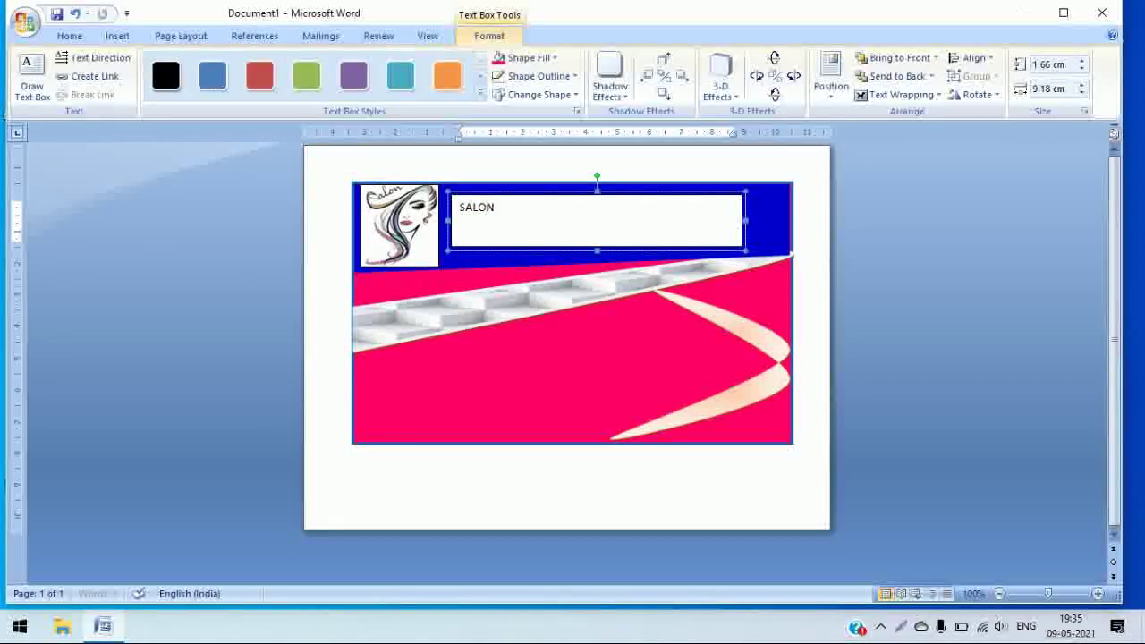
key(BackSpace)
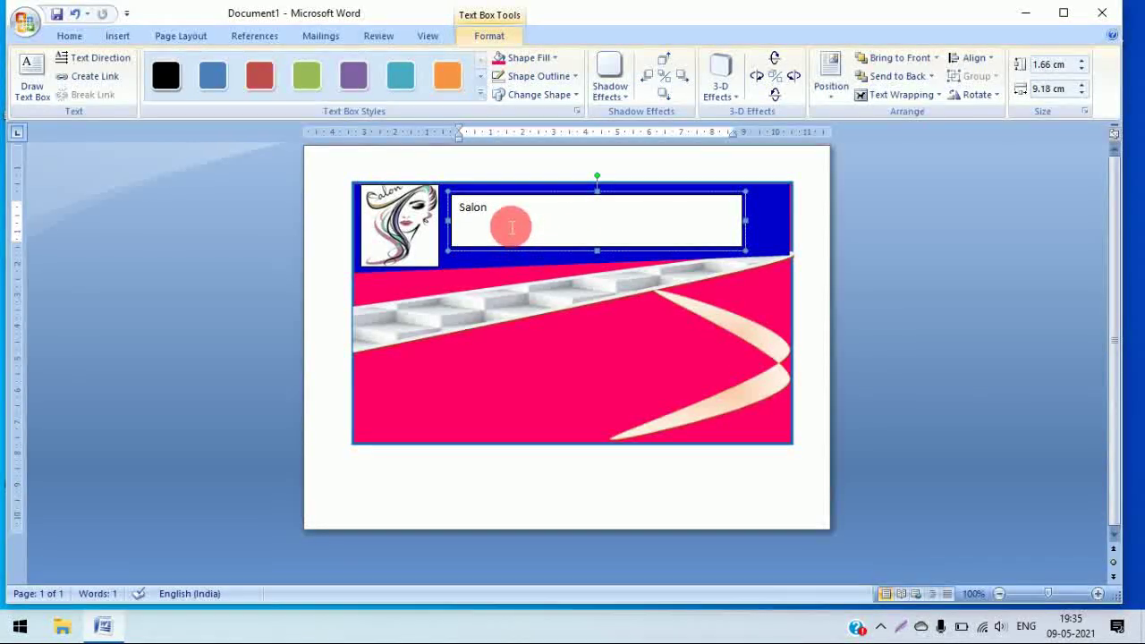
drag(508, 215, 458, 212)
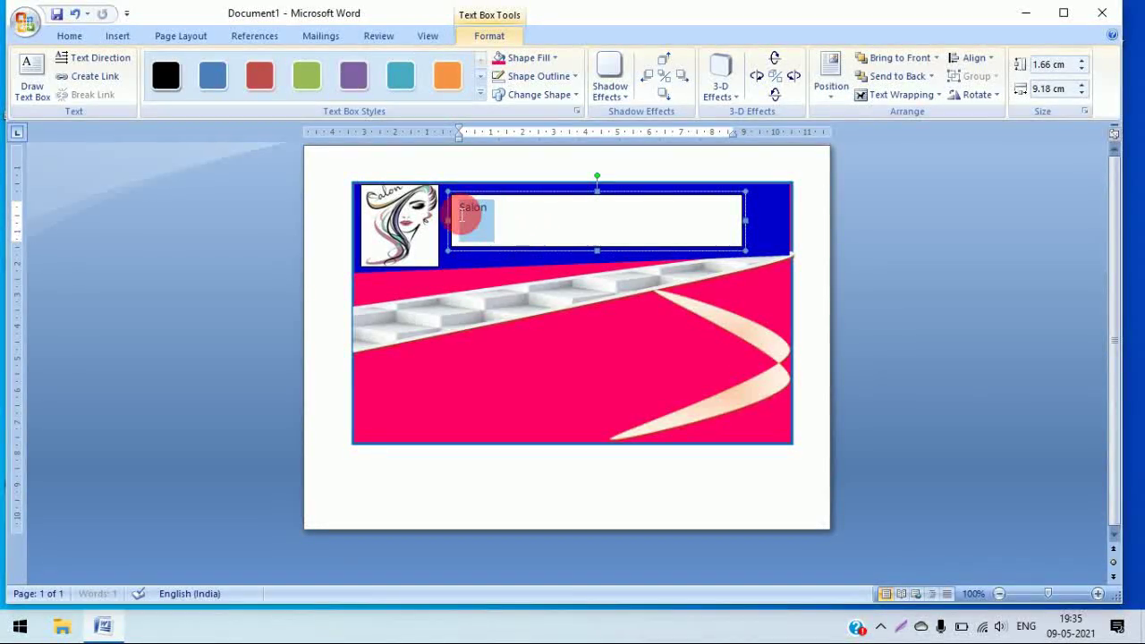
Step: Enlarge the word Salon to 48 pt and make it bold
click(70, 38)
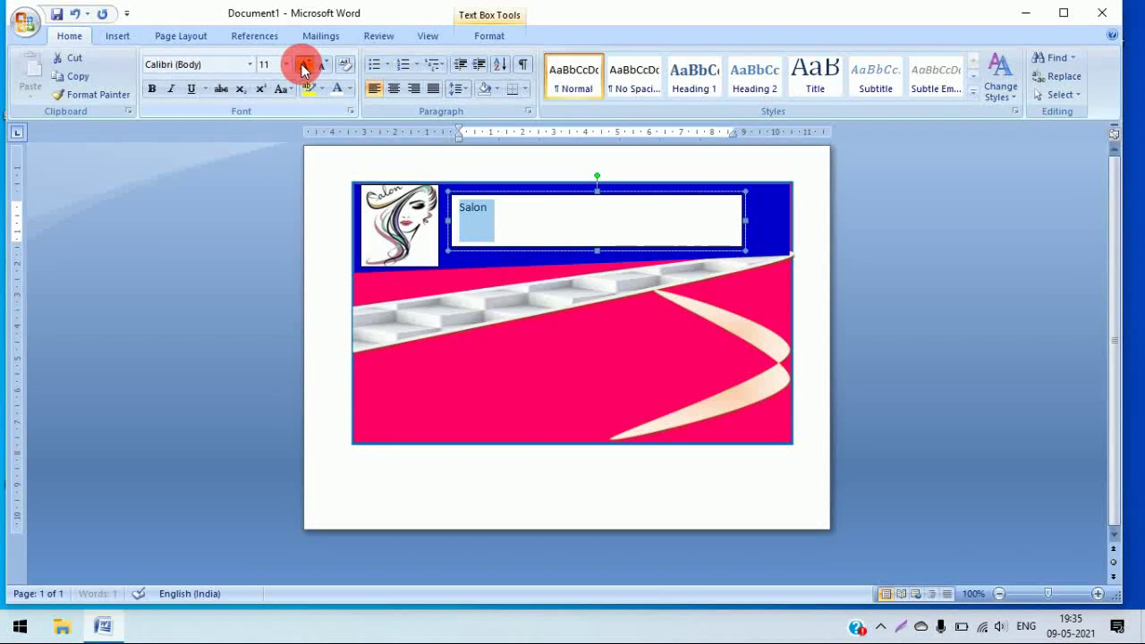
click(302, 66)
click(302, 67)
click(302, 66)
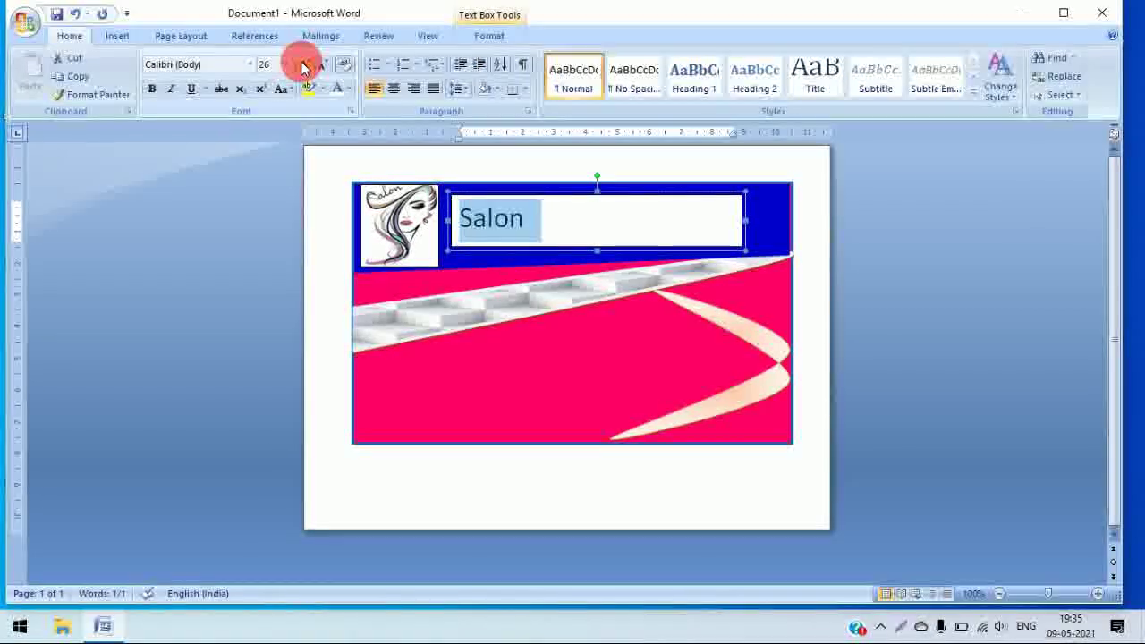
click(302, 66)
click(303, 66)
click(305, 67)
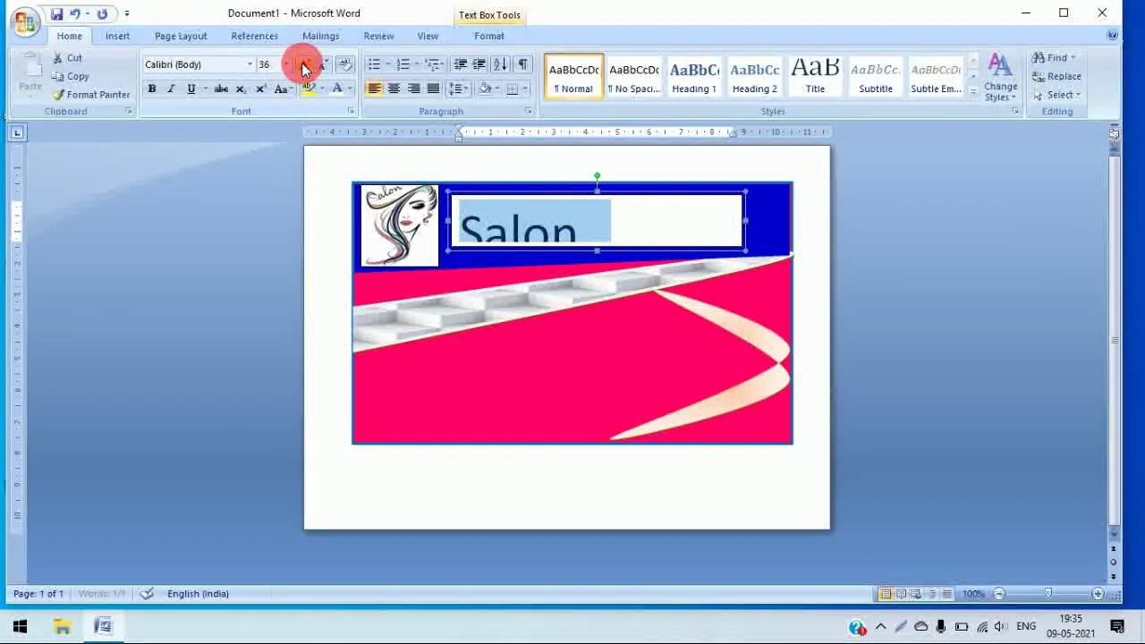
click(323, 66)
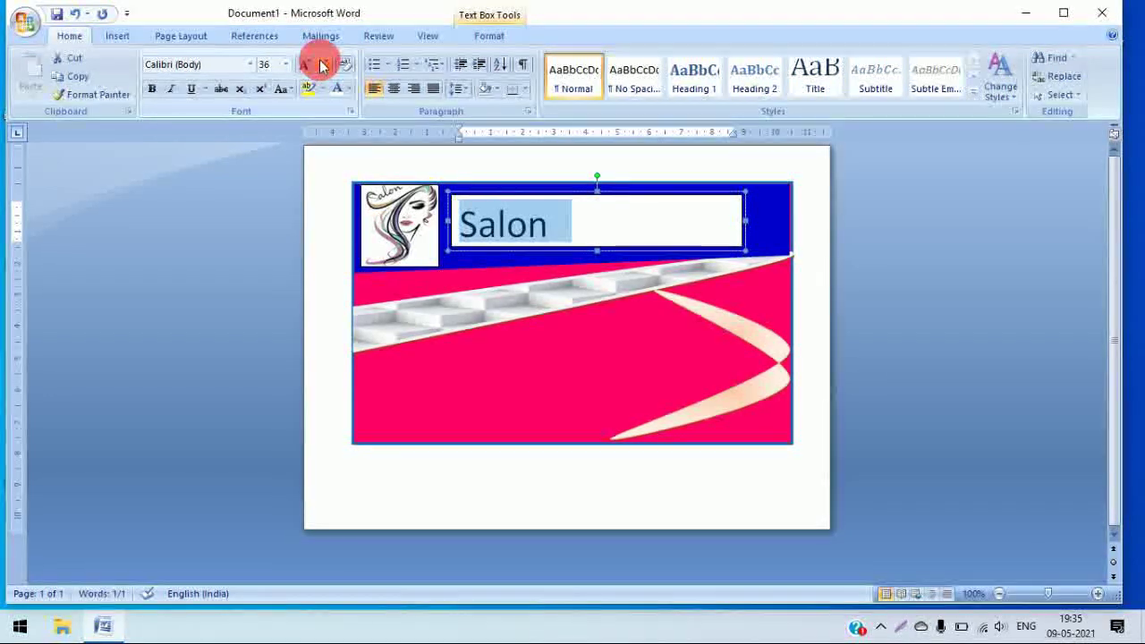
click(598, 242)
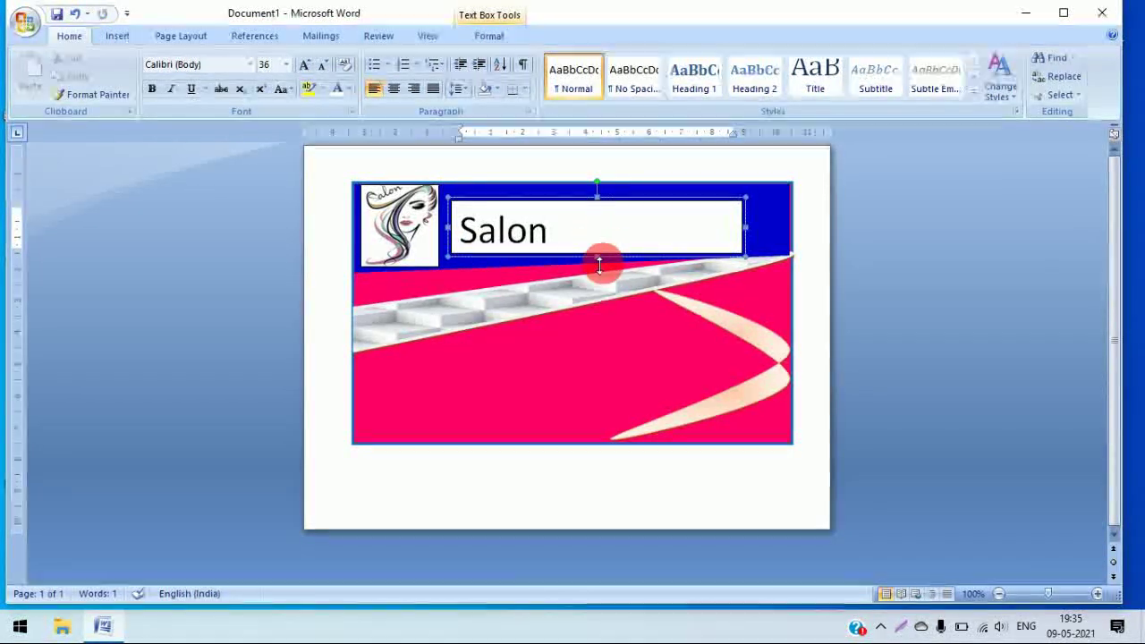
click(609, 270)
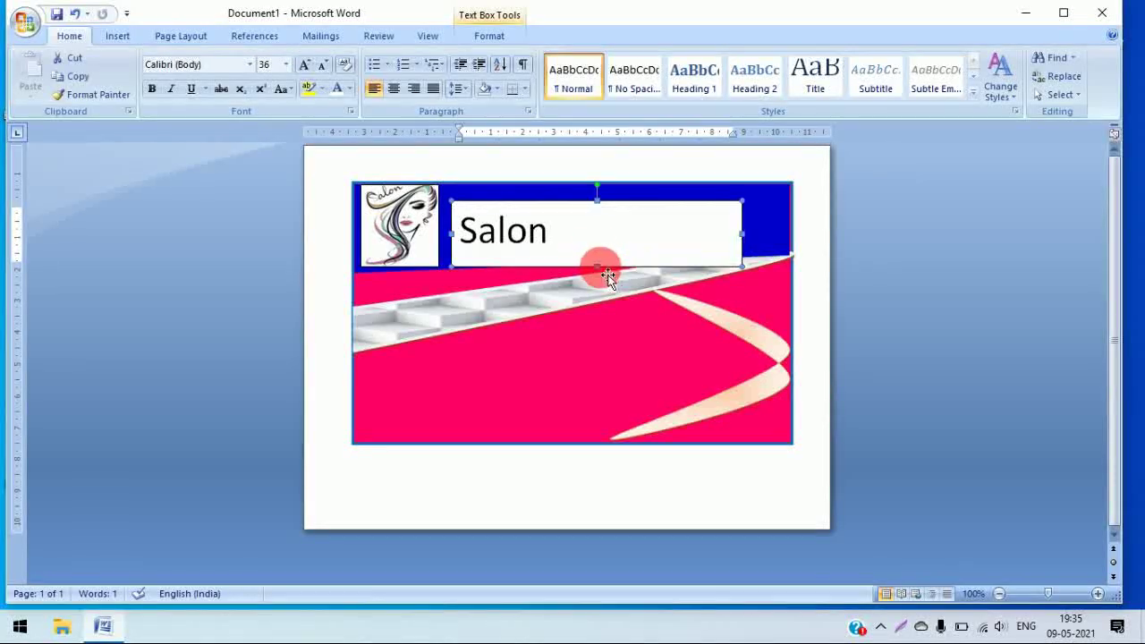
click(304, 68)
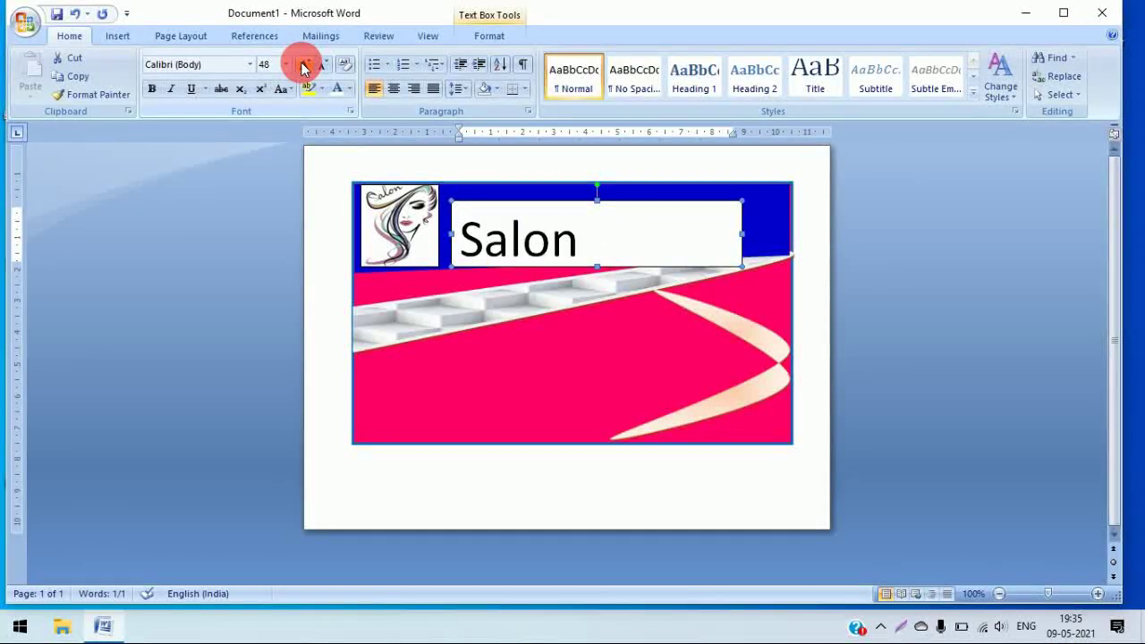
click(150, 89)
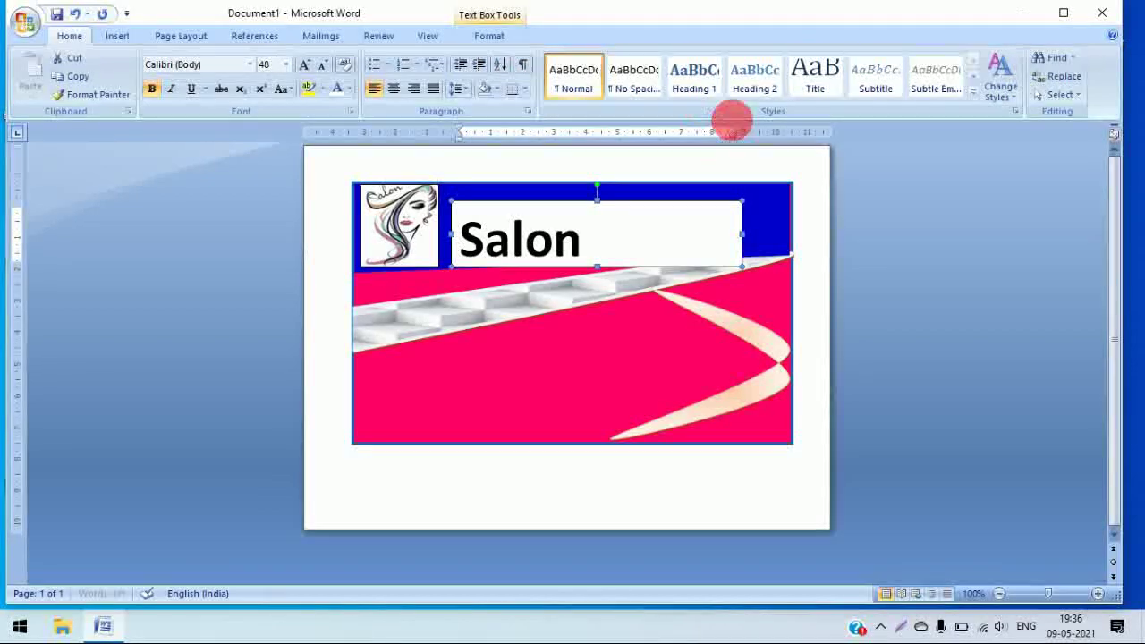
Step: Centre Salon in Edwardian Script ITC at 72 pt and stretch its box to fit
click(394, 90)
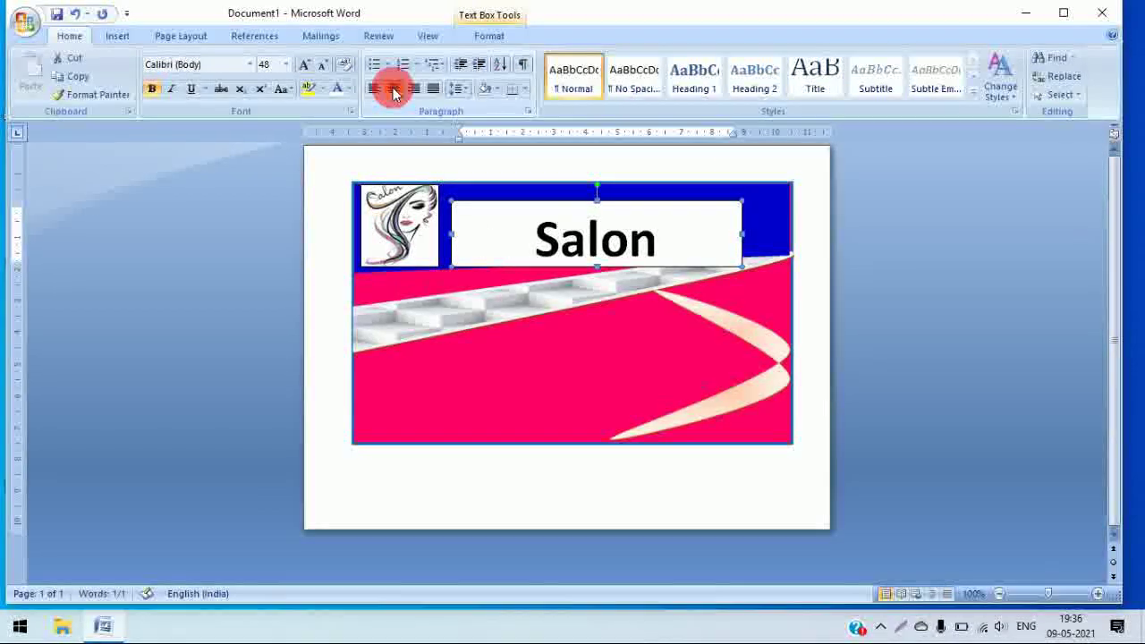
click(250, 65)
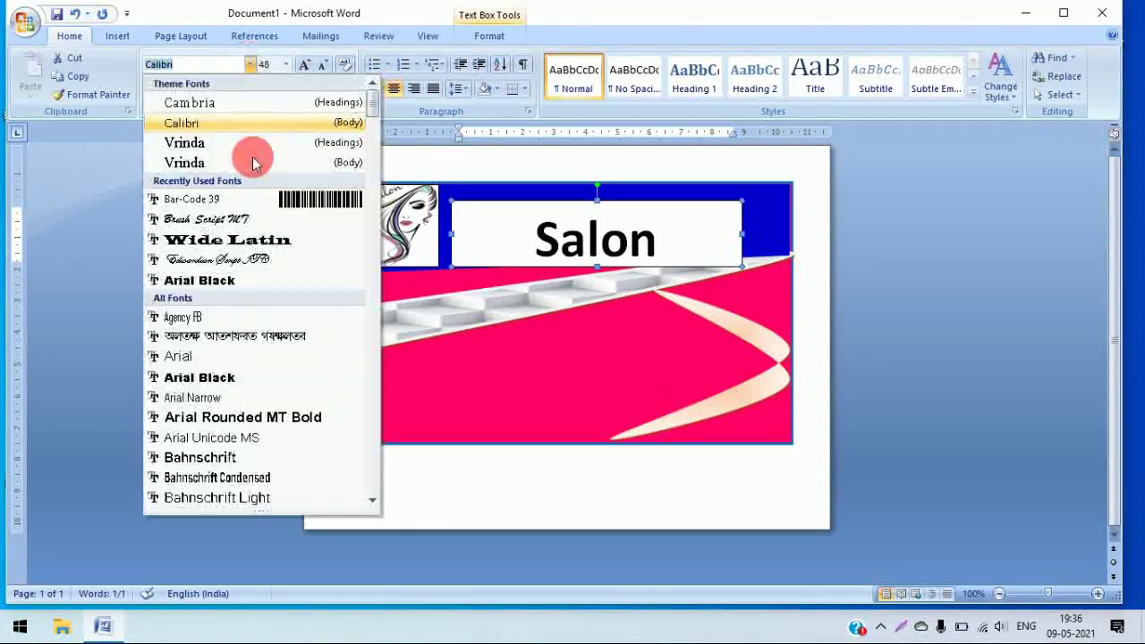
click(219, 261)
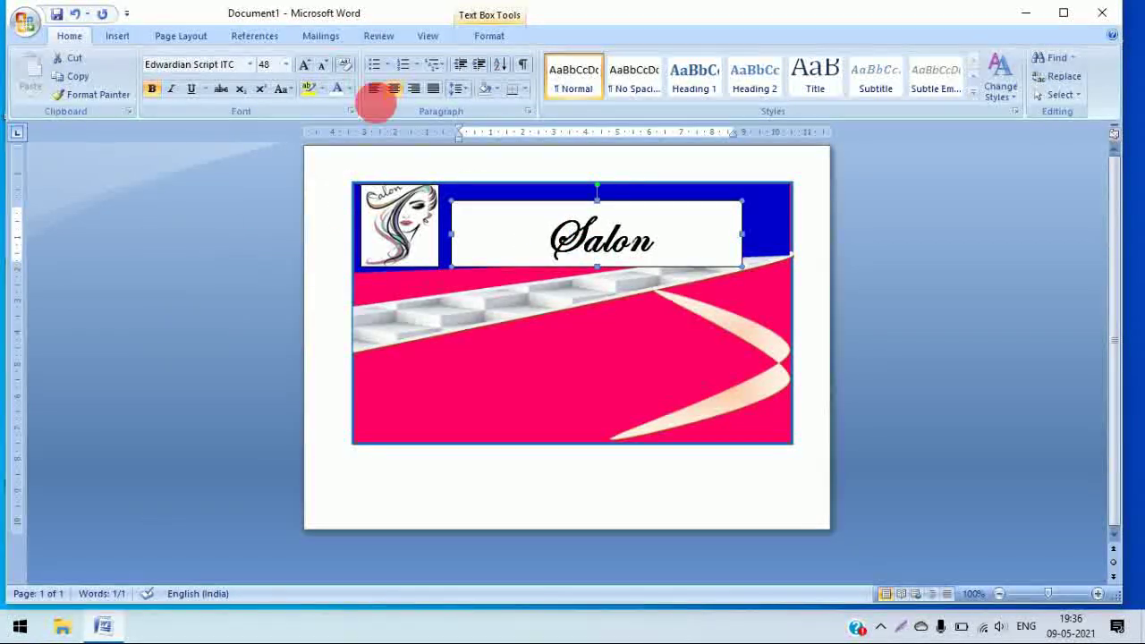
click(305, 71)
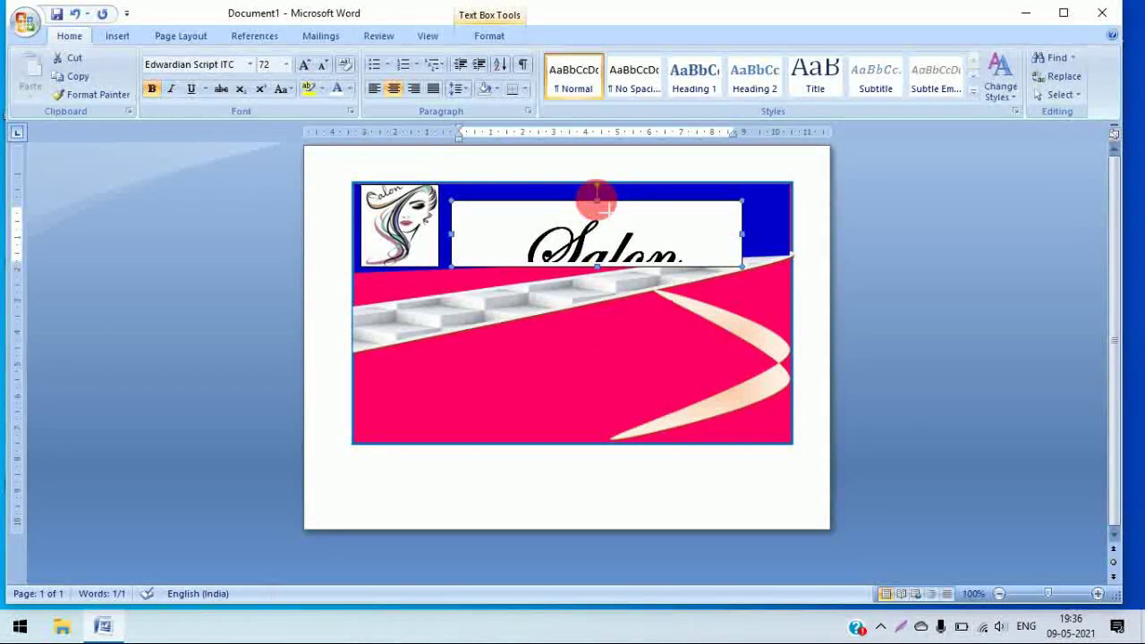
drag(597, 191, 598, 190)
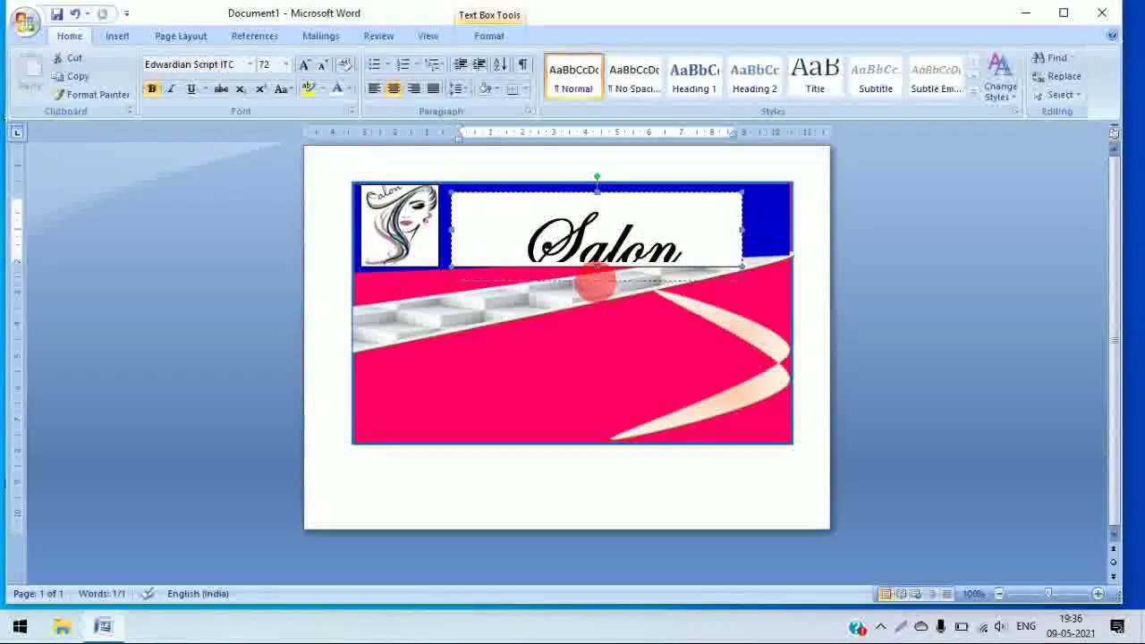
Step: Make the Salon text box taller, move it up, and rotate it back level
drag(599, 275, 598, 289)
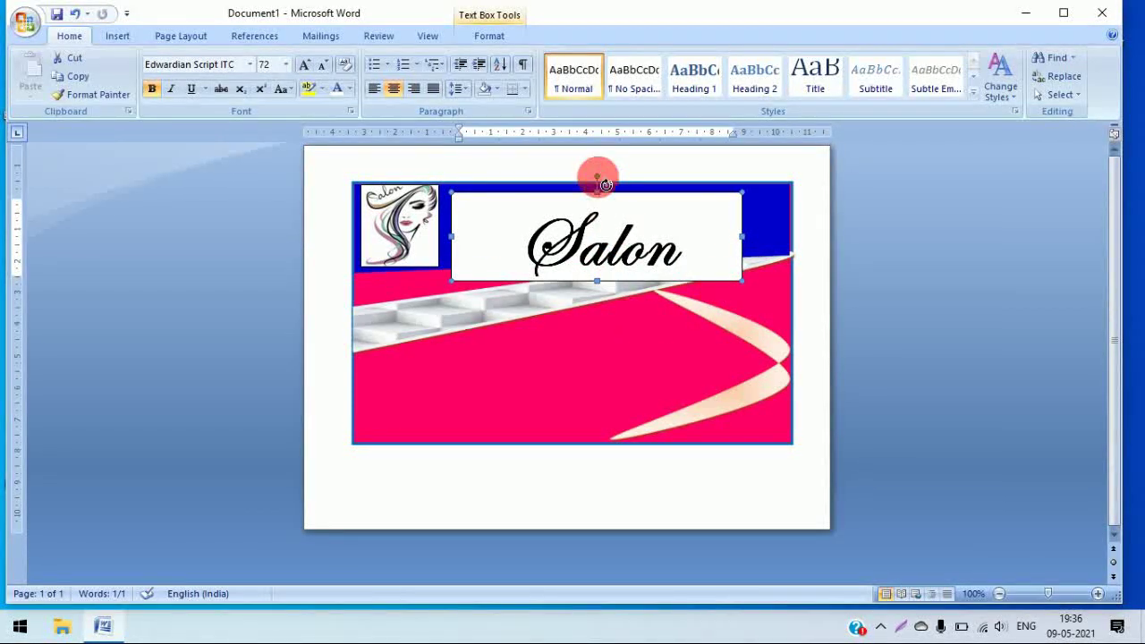
drag(601, 184, 596, 178)
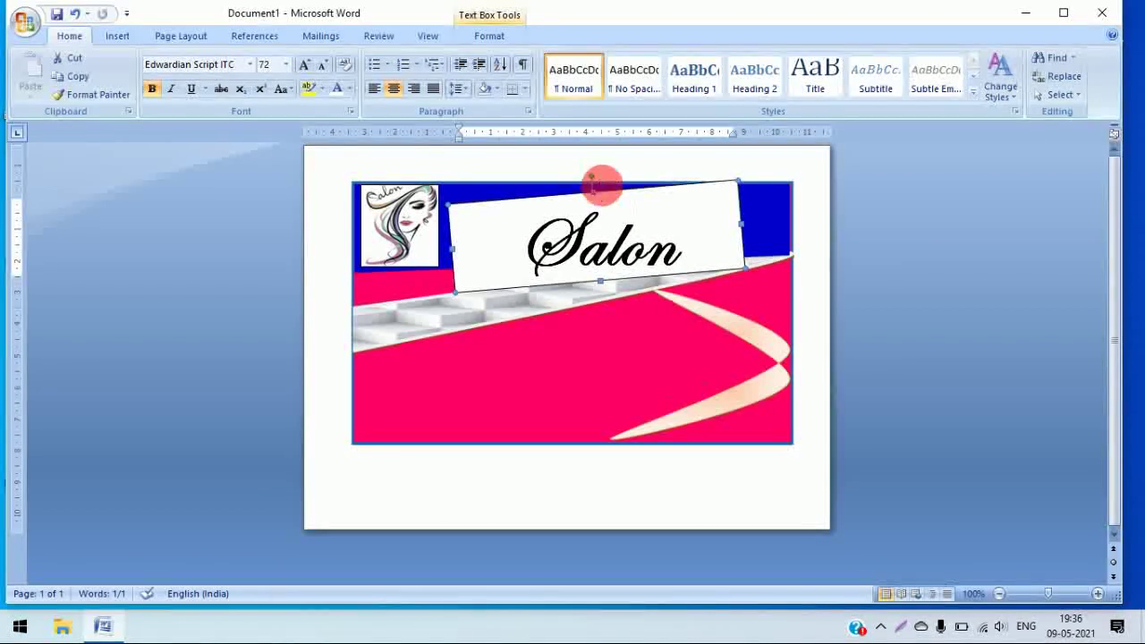
click(605, 251)
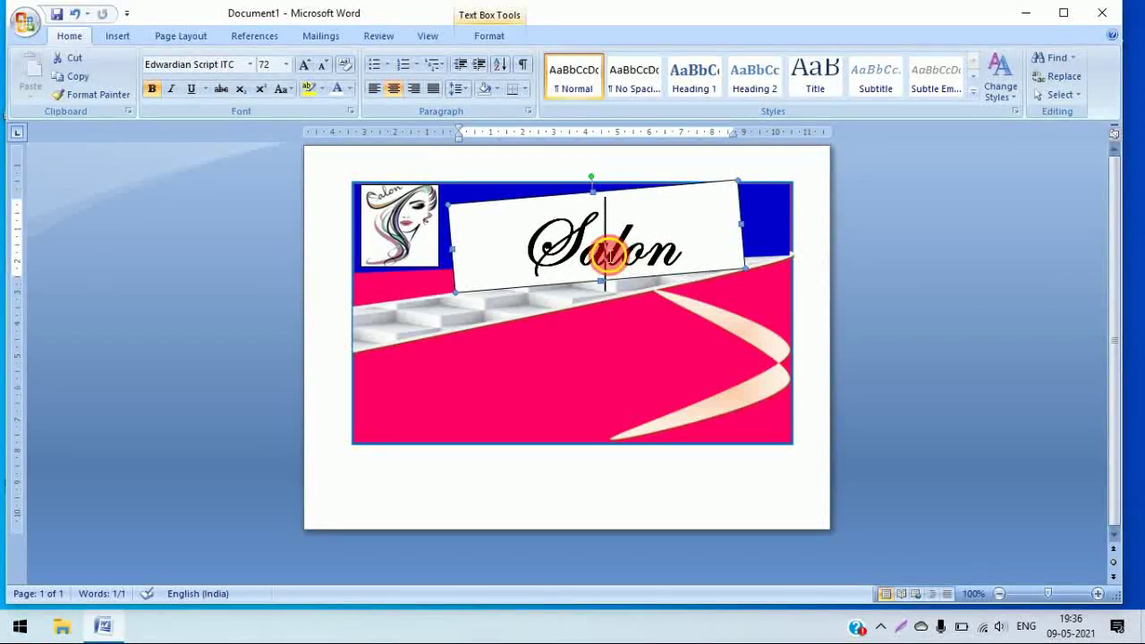
drag(603, 201, 593, 188)
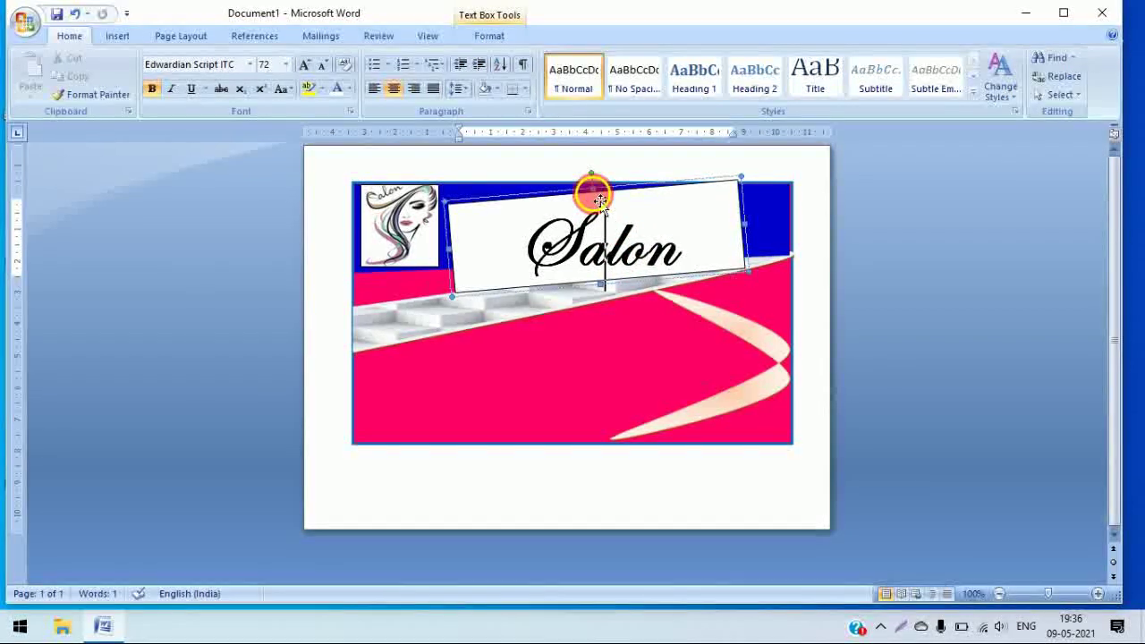
drag(591, 182, 592, 174)
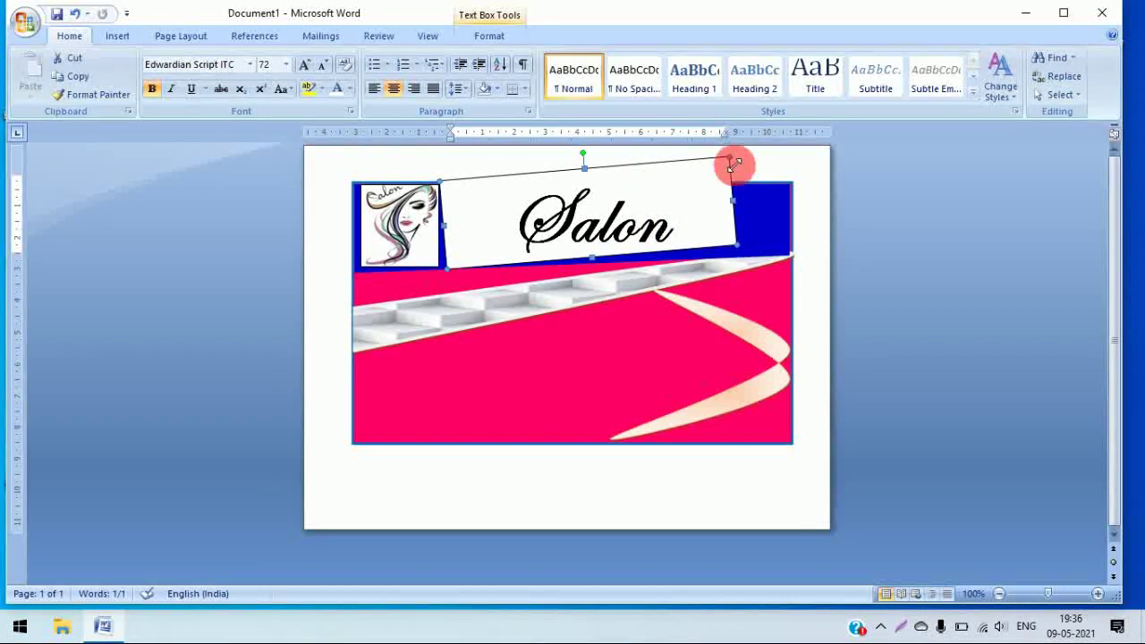
mouse_move(731, 161)
mouse_down()
mouse_move(734, 179)
mouse_move(732, 167)
mouse_up()
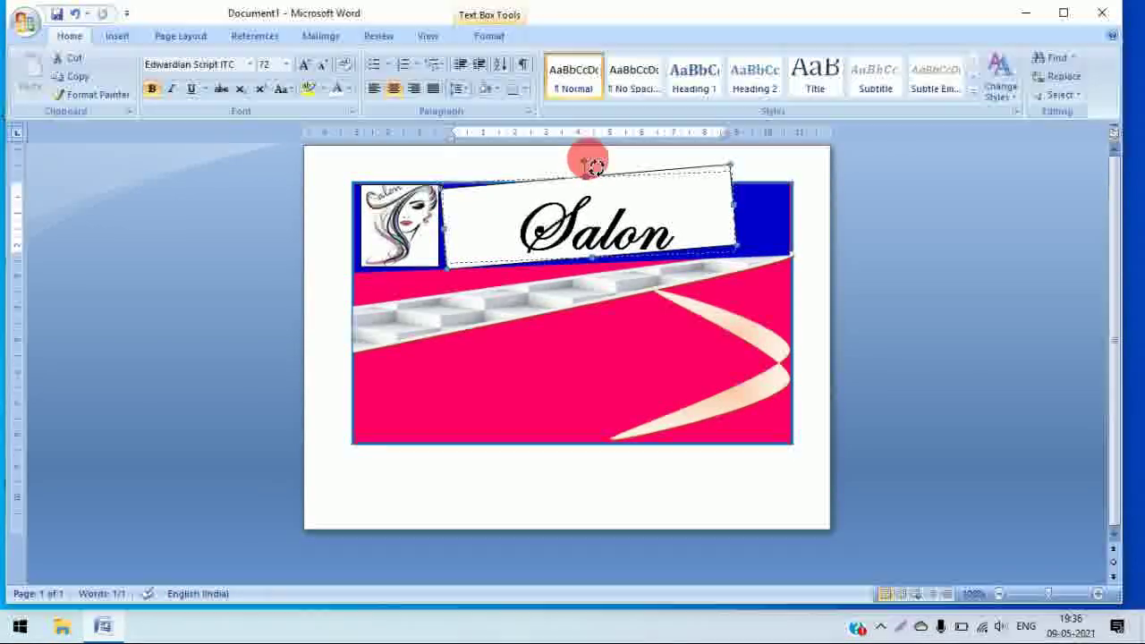
drag(593, 167, 588, 161)
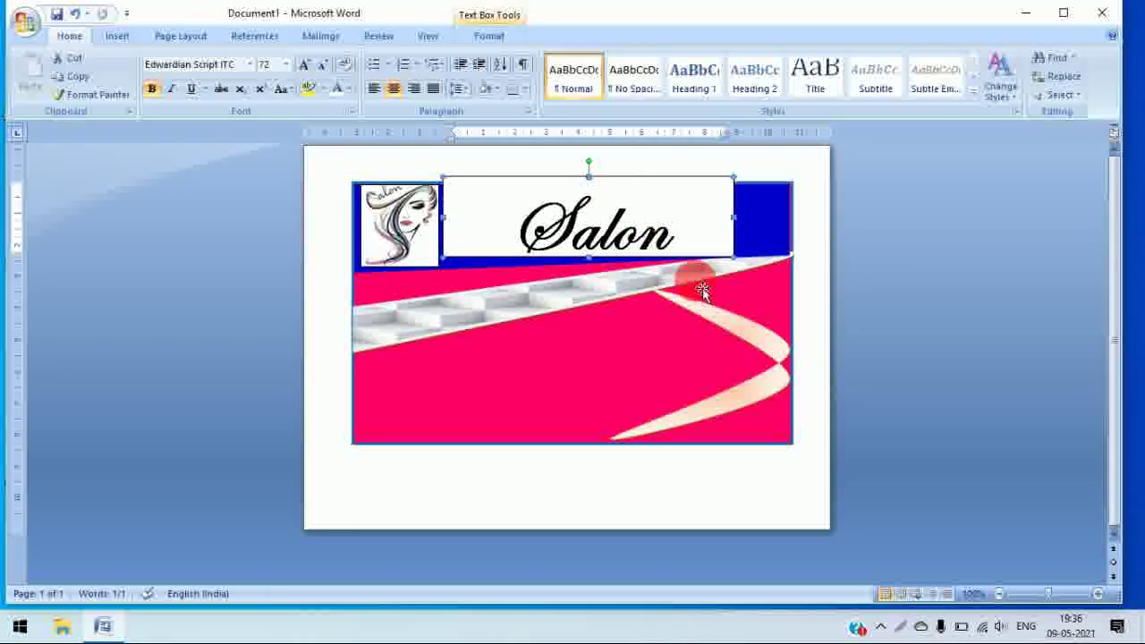
Step: Set the Salon text box to No Fill and No Outline
click(487, 35)
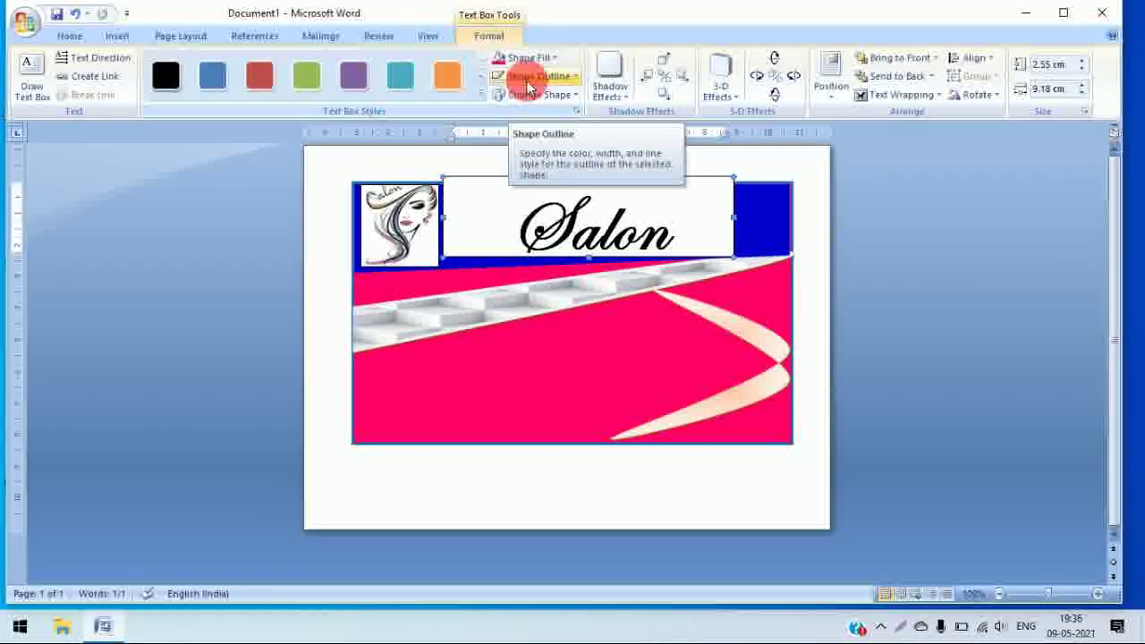
click(525, 57)
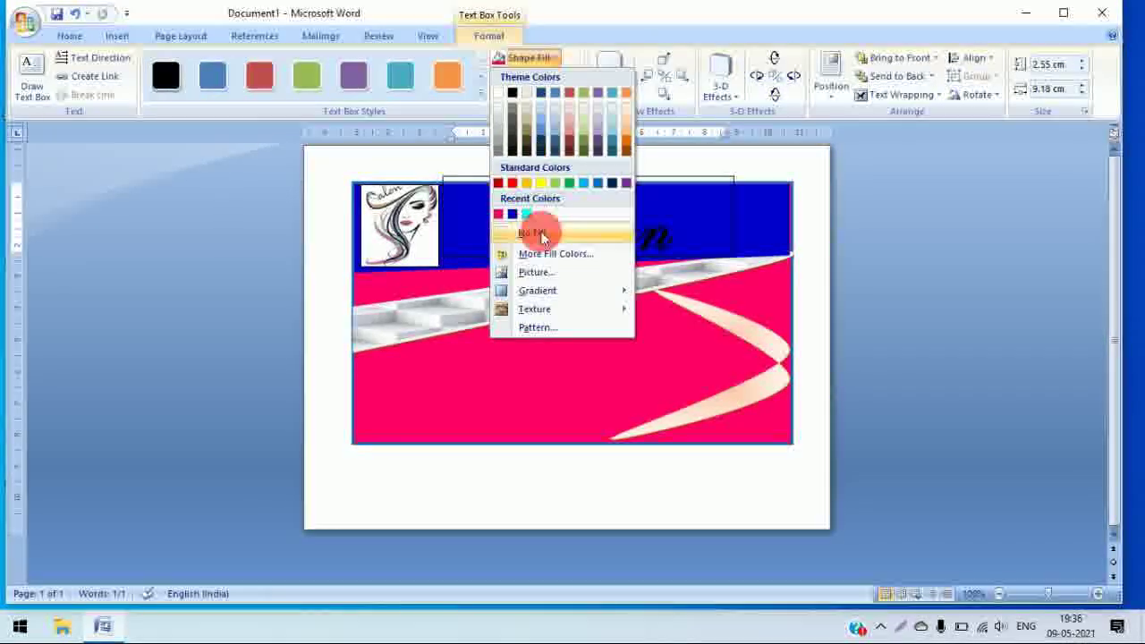
click(512, 213)
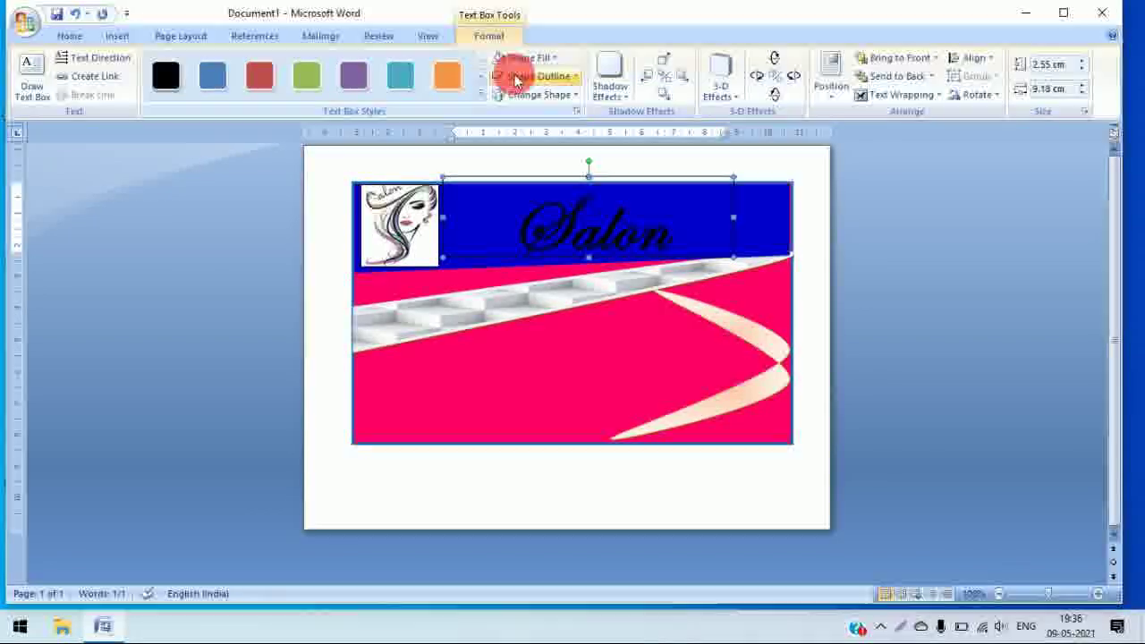
click(537, 76)
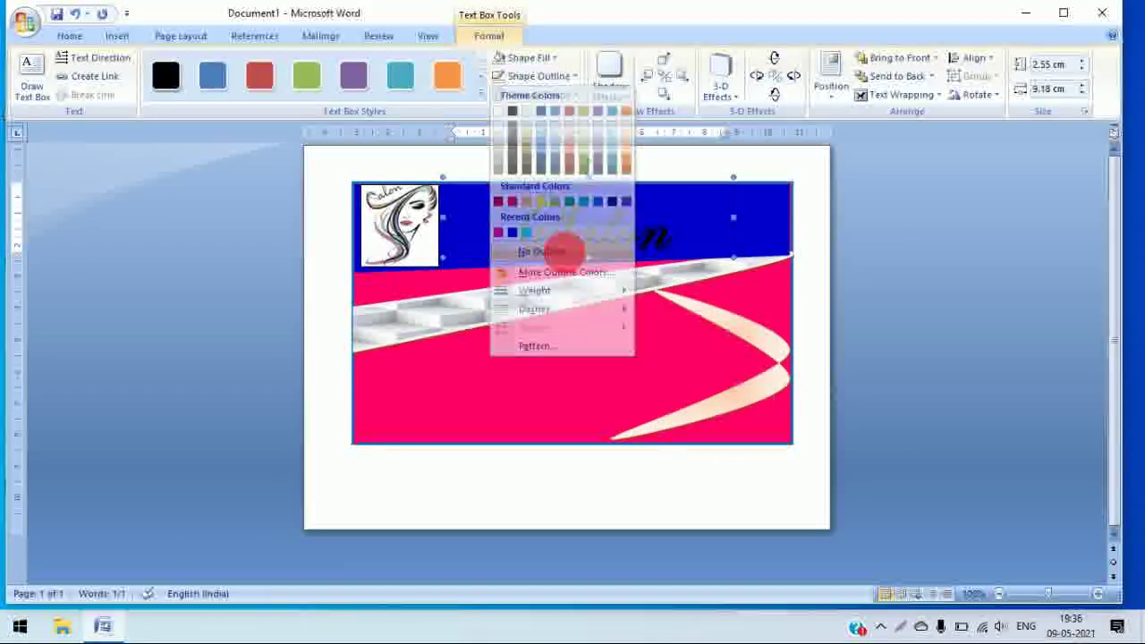
click(551, 250)
click(638, 250)
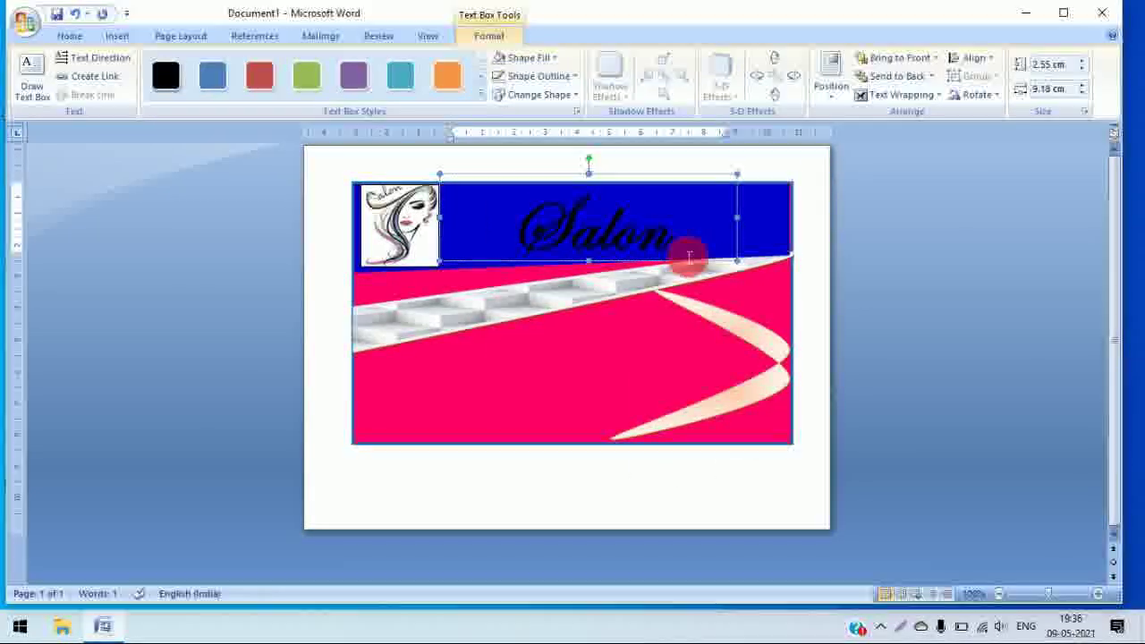
Step: Widen the Salon text box rightward and leftward toward the logo
drag(736, 217, 784, 237)
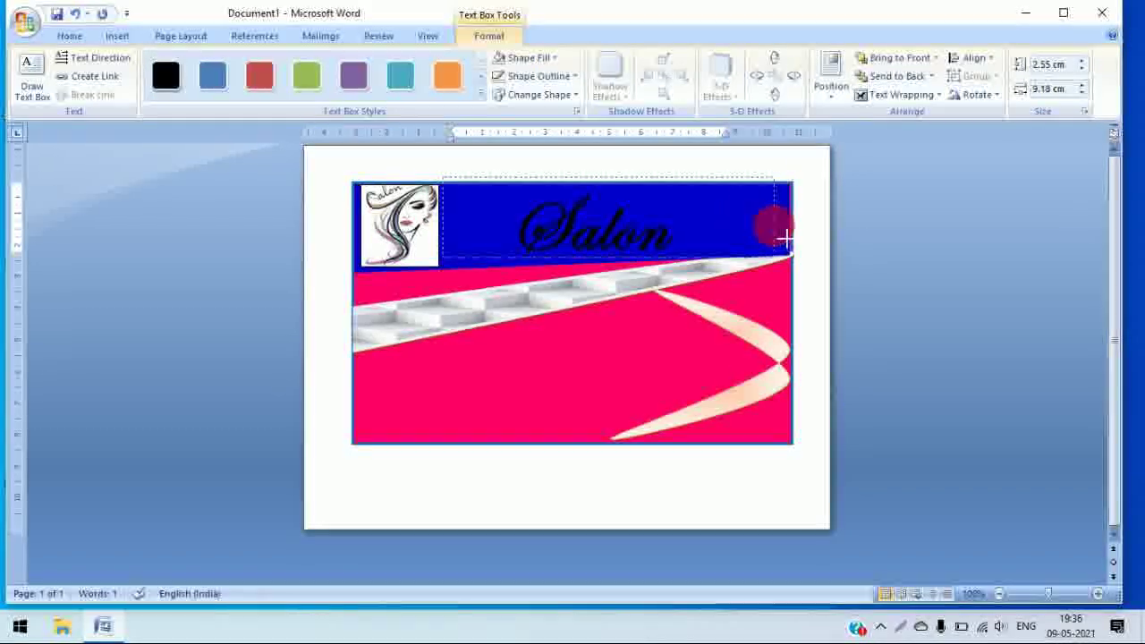
drag(784, 237, 792, 243)
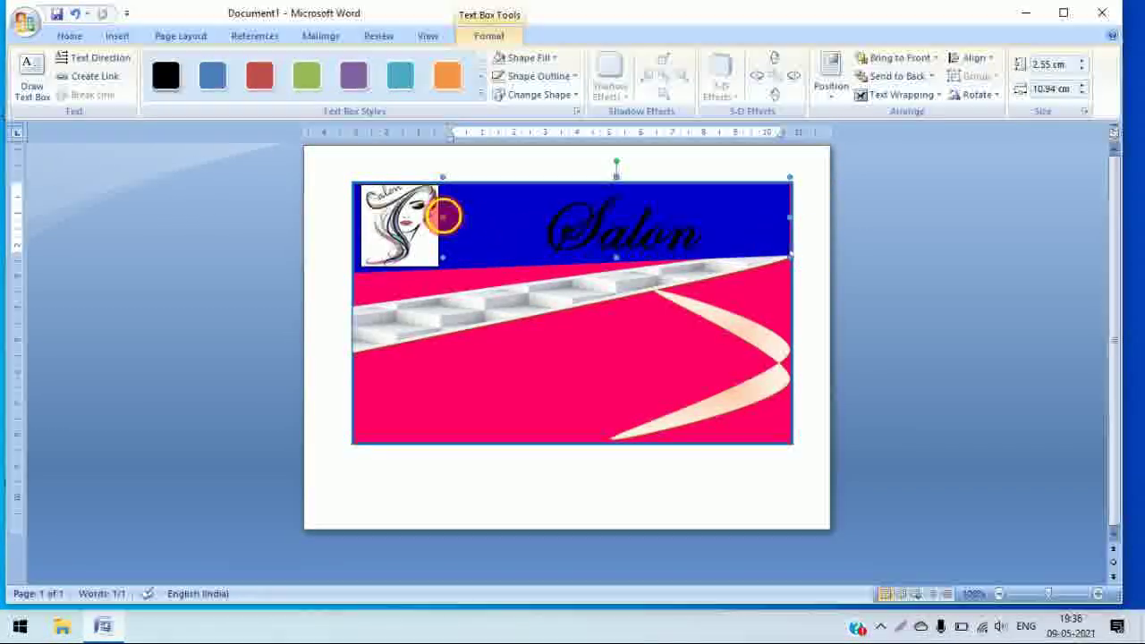
drag(397, 238, 402, 234)
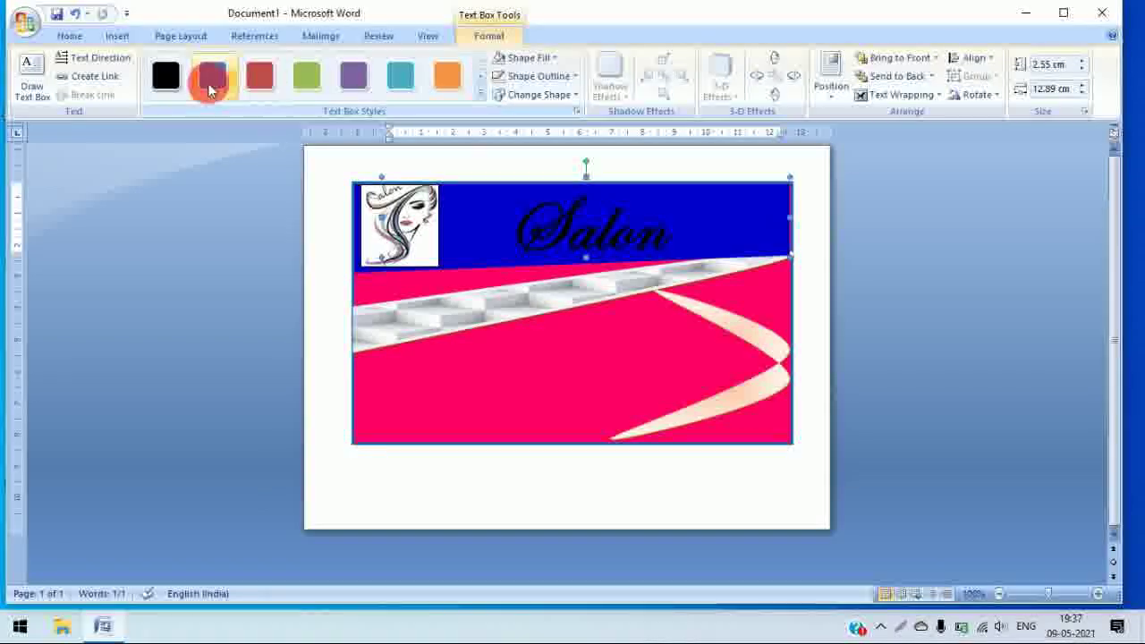
Step: Change the Salon font colour to white
click(72, 38)
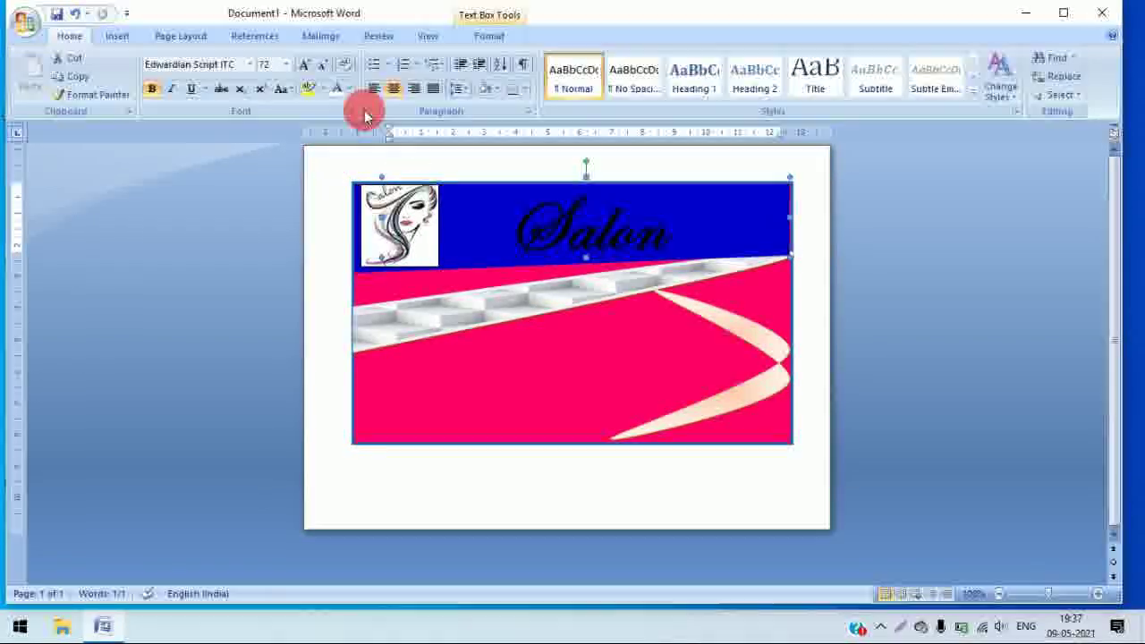
click(337, 89)
click(564, 360)
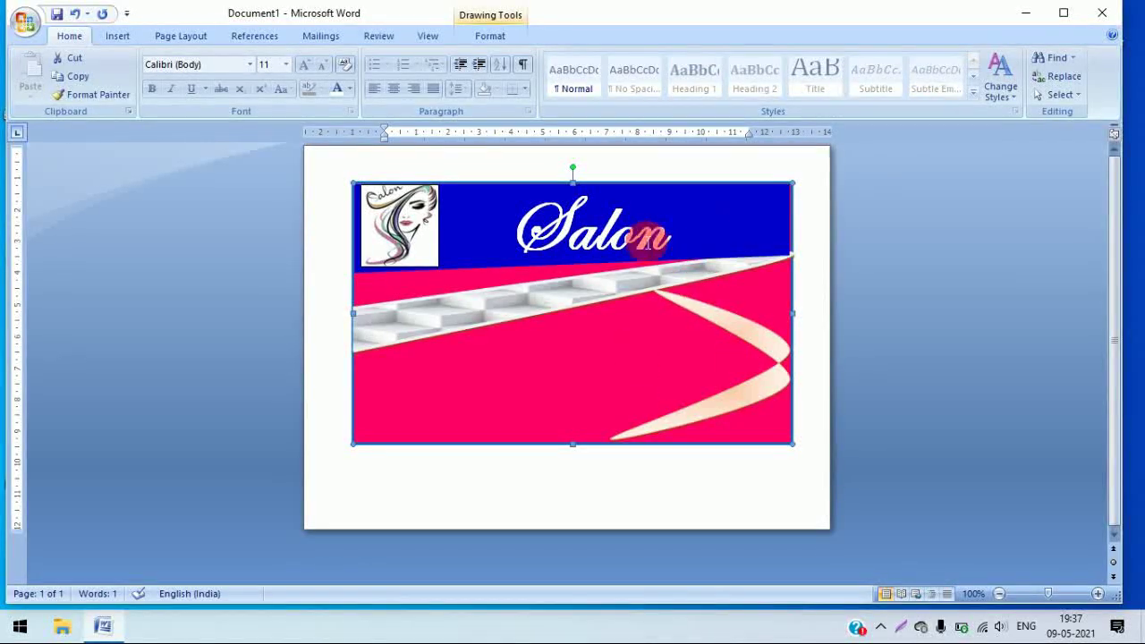
Step: Move the Salon text box left beside the logo, nudging it up and right with arrow keys
click(651, 237)
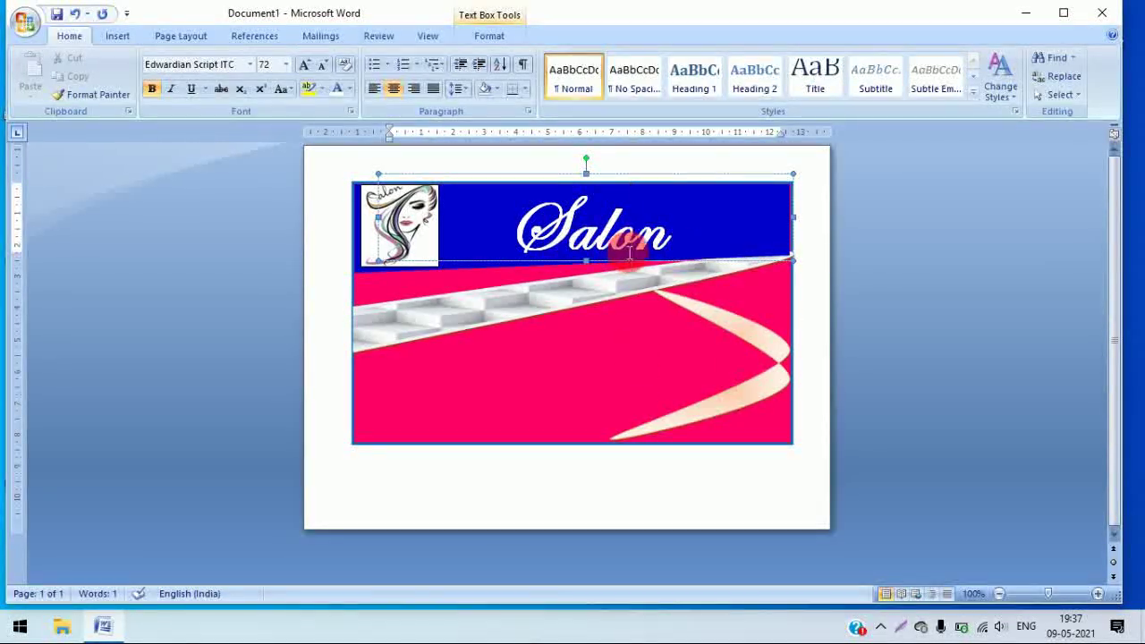
drag(597, 186, 601, 189)
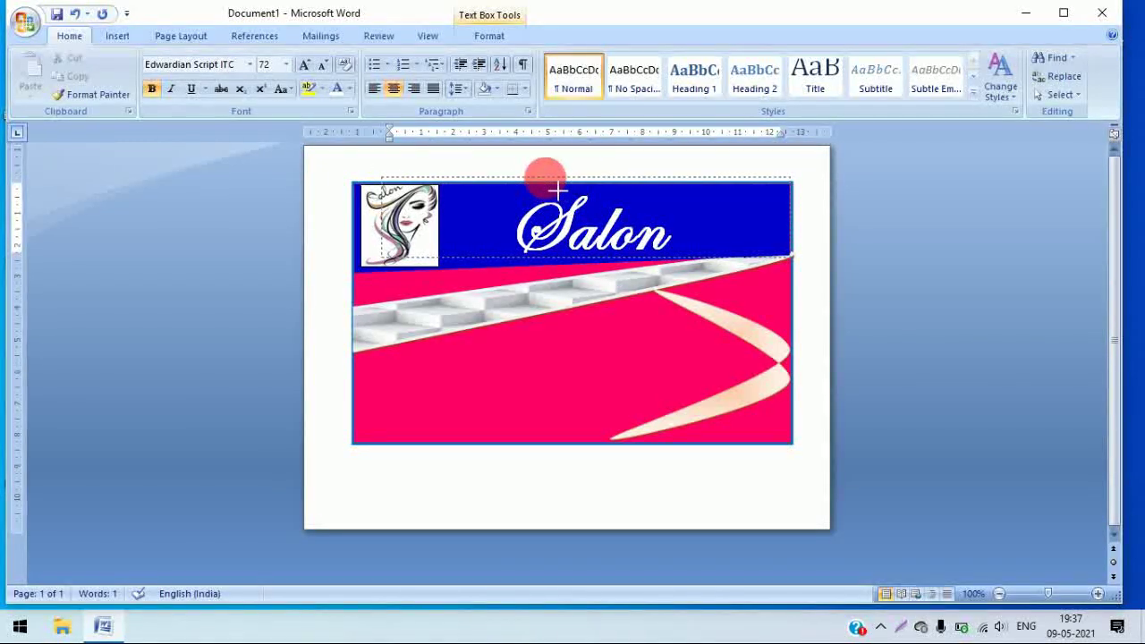
drag(557, 190, 582, 174)
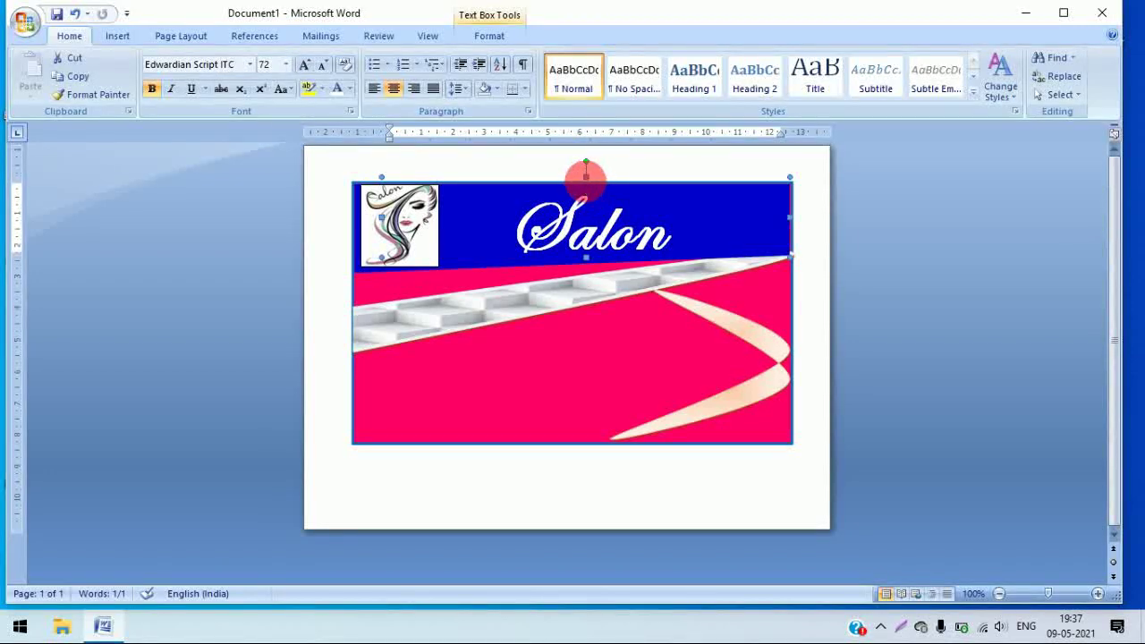
click(592, 221)
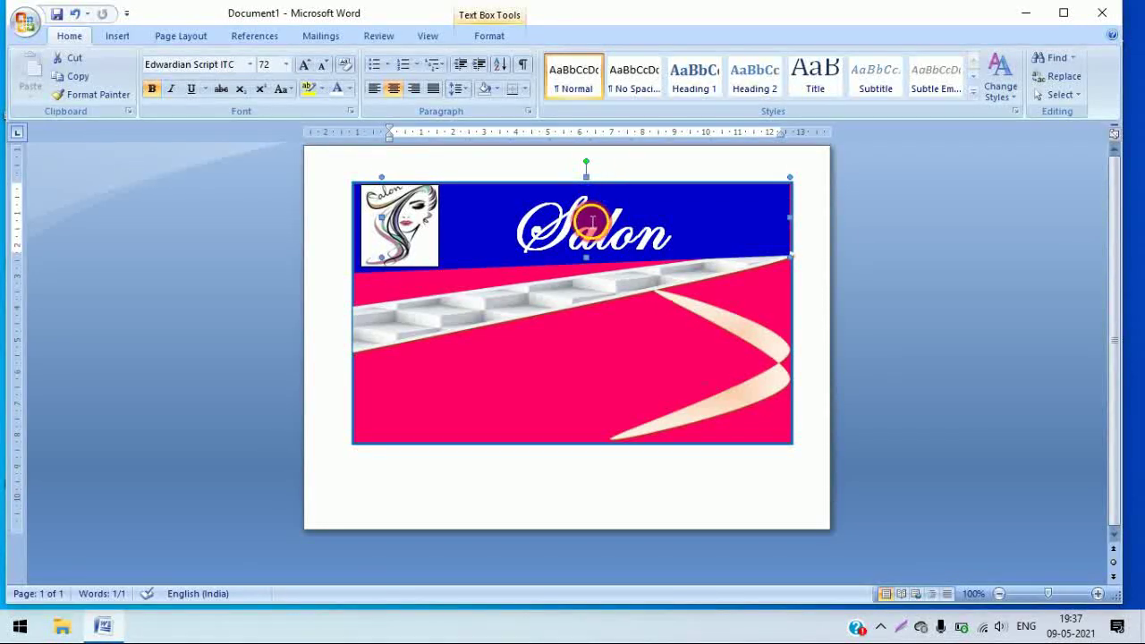
drag(590, 183, 501, 183)
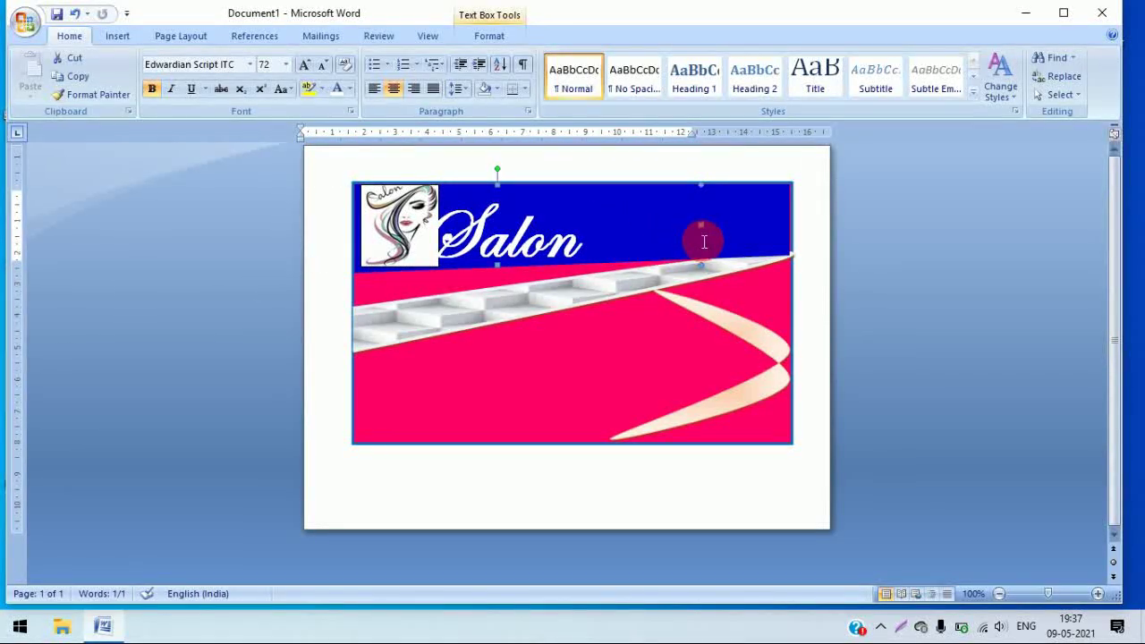
key(Right)
key(Right)
key(Right)
key(Right)
key(Right)
key(Right)
key(Right)
key(Right)
key(Right)
key(Right)
key(Up)
key(Up)
key(Up)
key(Up)
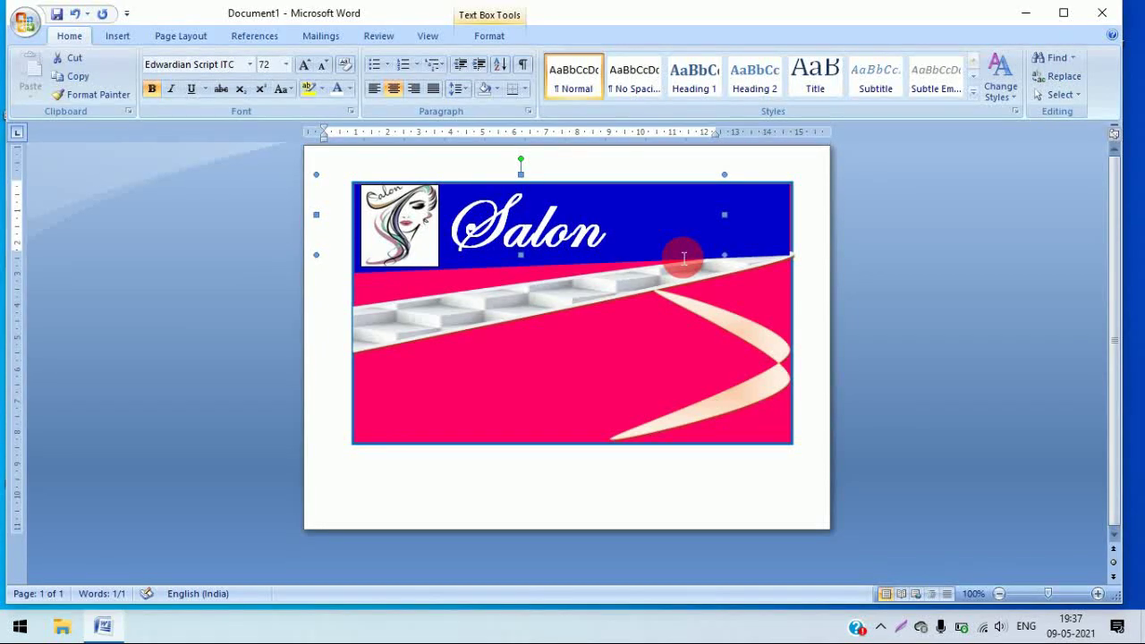
key(Right)
key(Up)
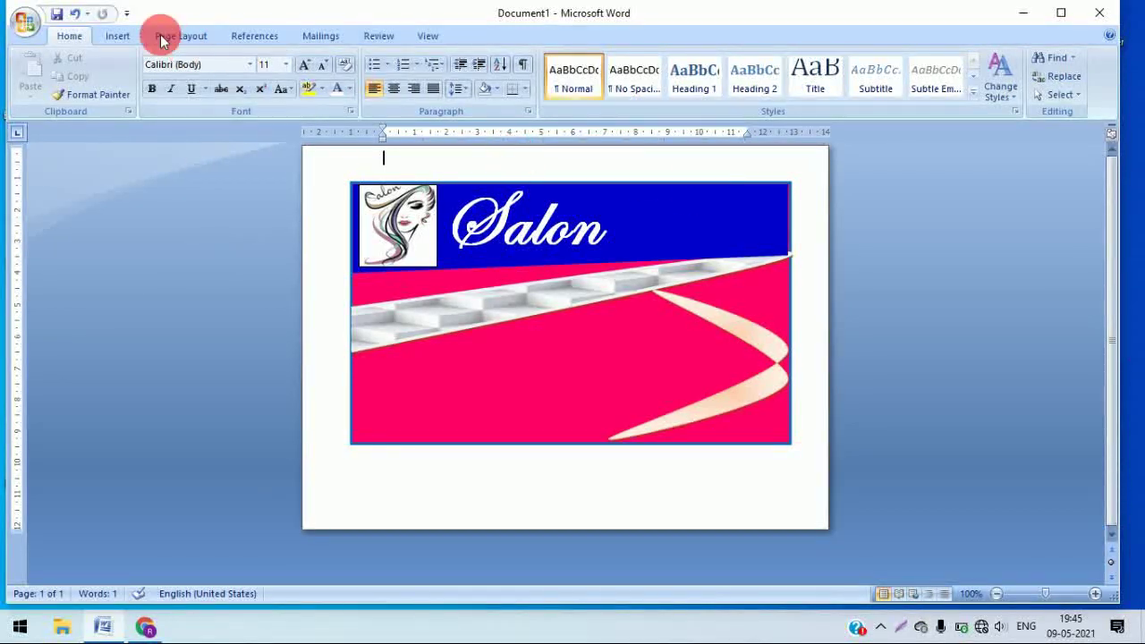
Step: Insert the download.jfif woman's photo and set it to In Front of Text
click(121, 37)
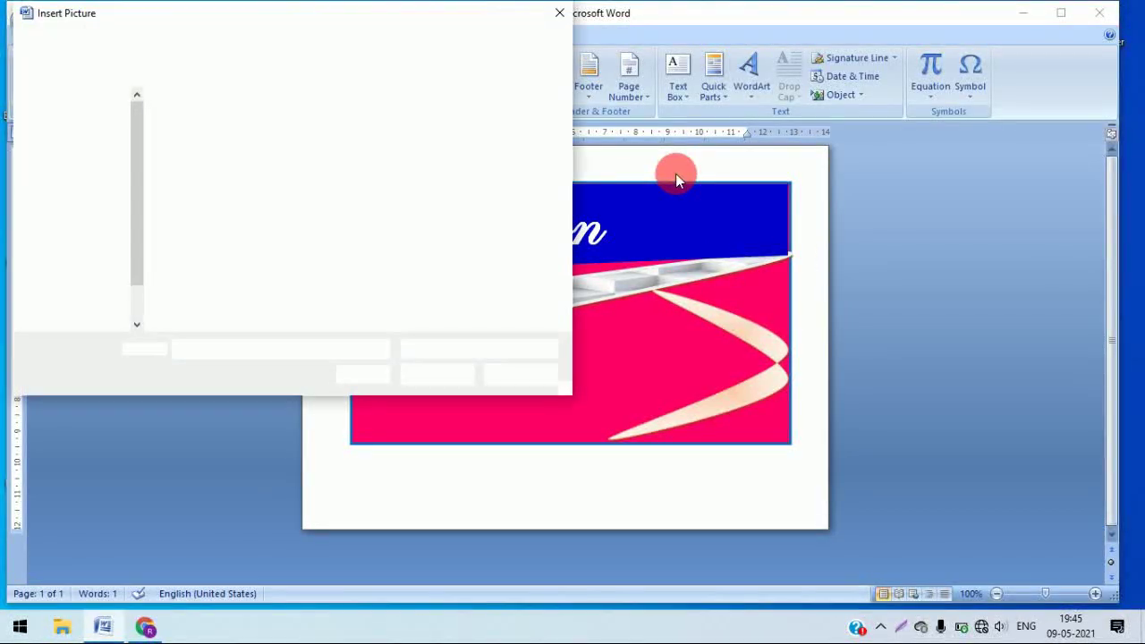
double_click(517, 148)
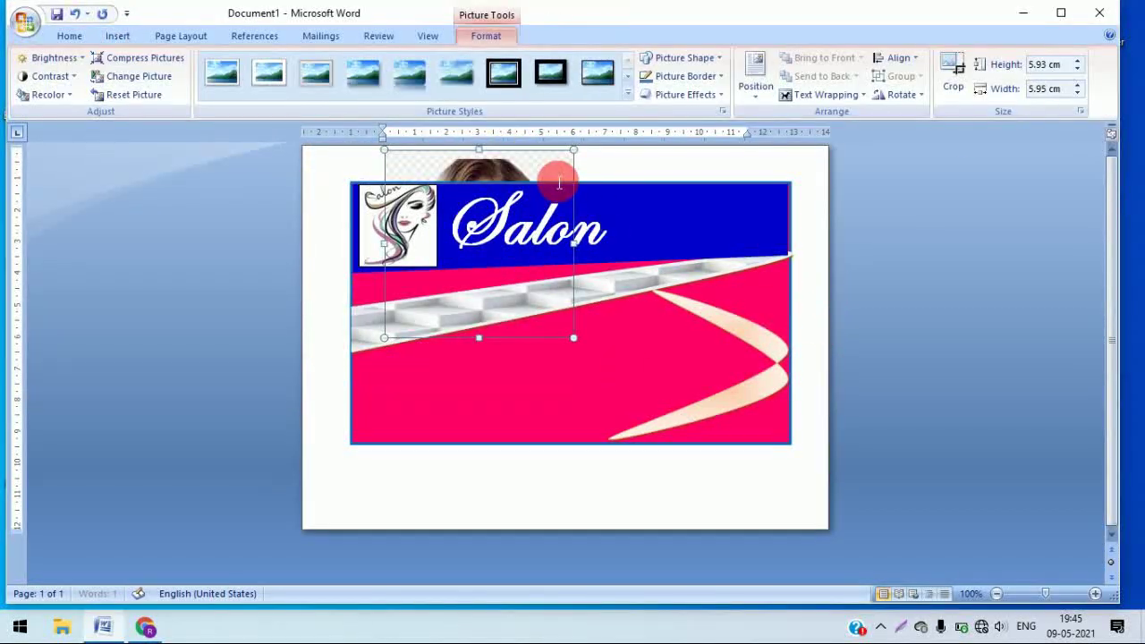
click(841, 102)
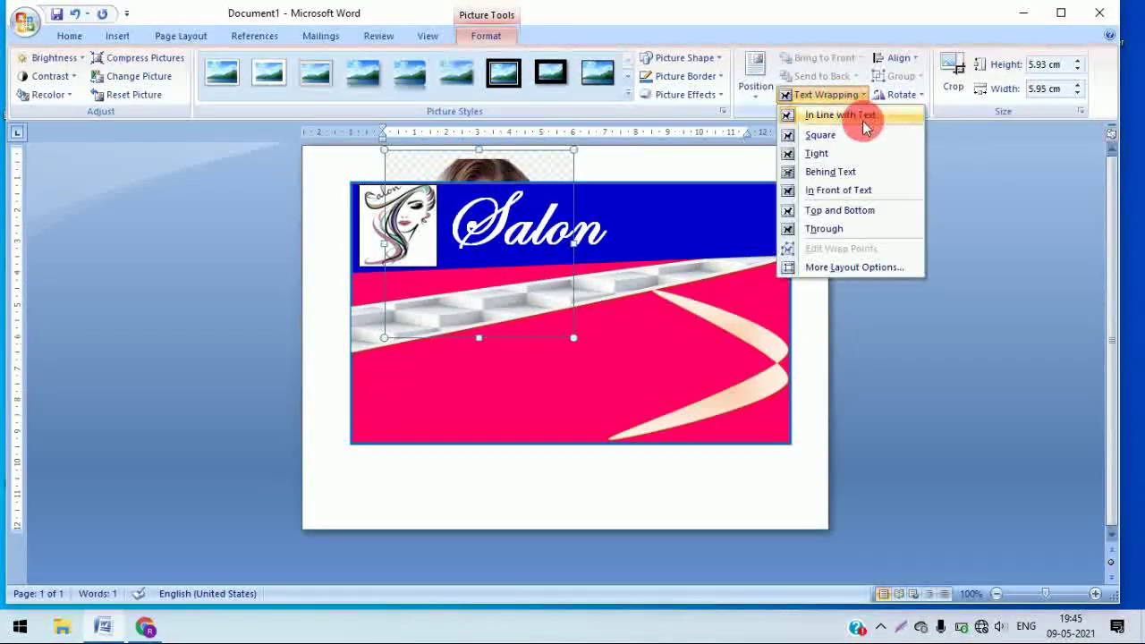
click(864, 188)
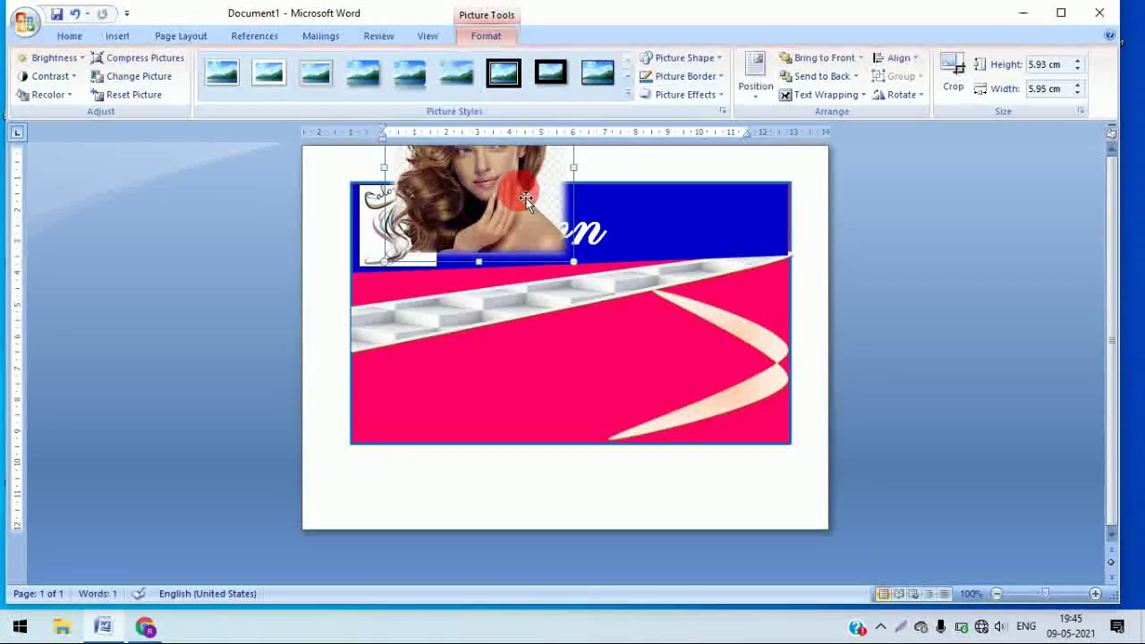
Step: Resize the photo to 2.81 × 5.77 cm and place it at the blue band's top-right
click(495, 174)
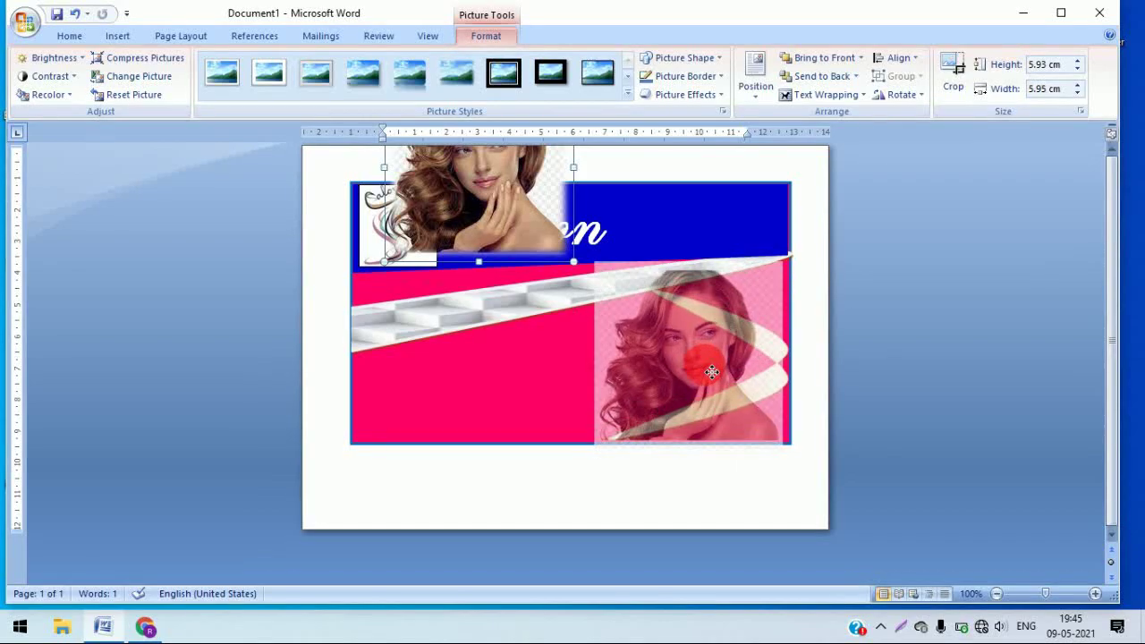
drag(494, 175, 695, 378)
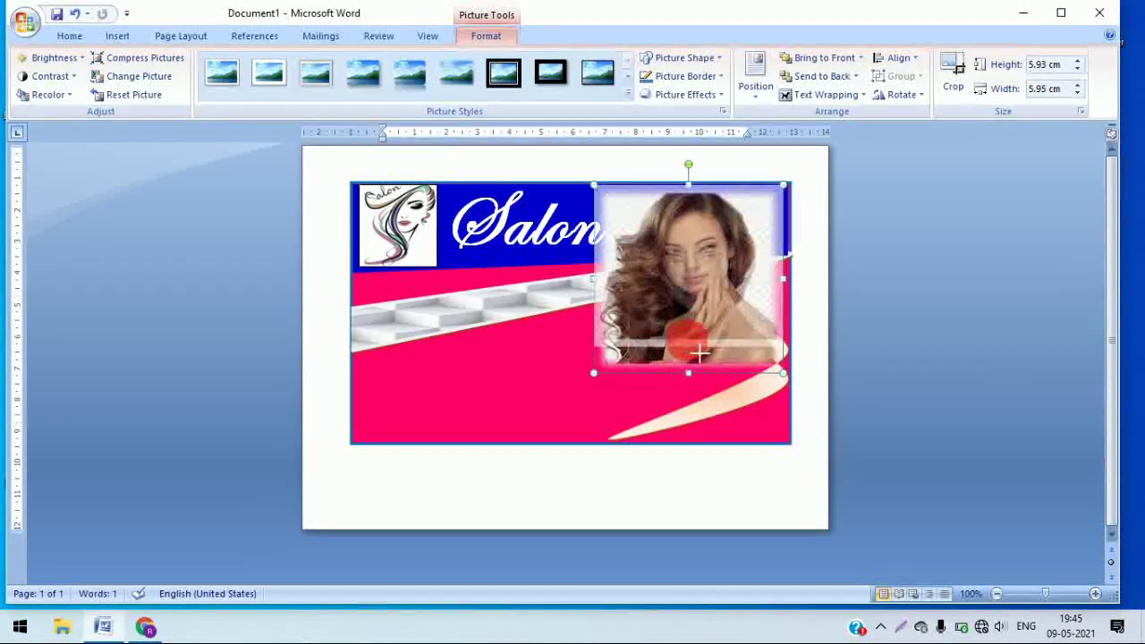
mouse_move(692, 385)
mouse_down()
mouse_move(699, 174)
mouse_move(713, 310)
mouse_up()
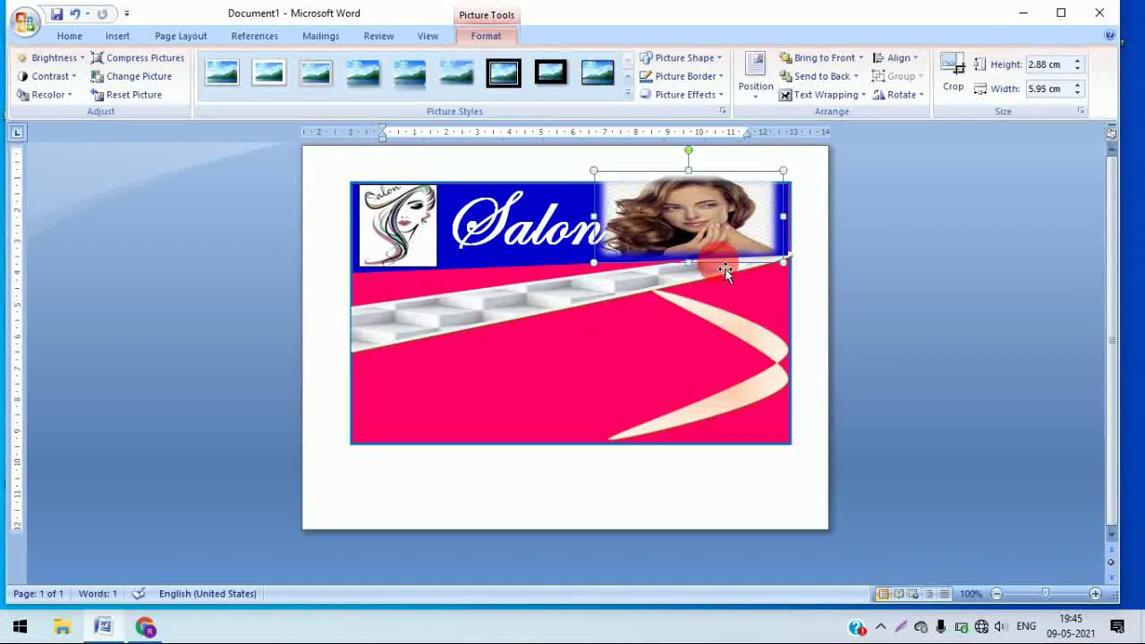
drag(709, 239, 714, 312)
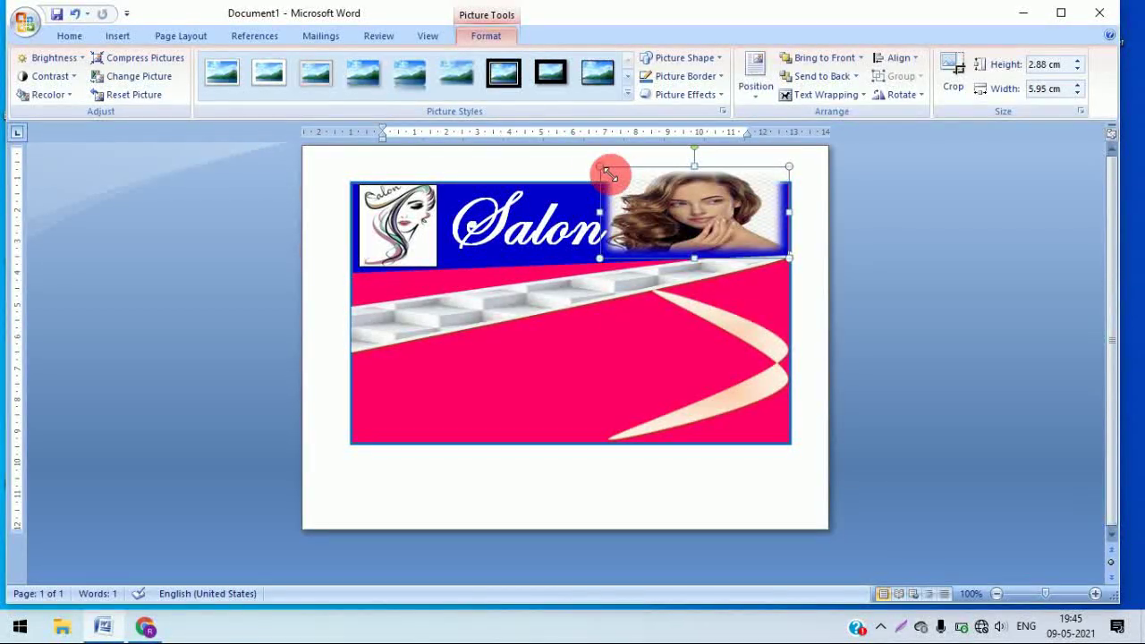
drag(608, 174, 618, 197)
drag(692, 158, 694, 383)
drag(689, 312, 690, 340)
mouse_move(707, 258)
mouse_down()
mouse_move(716, 311)
mouse_move(720, 238)
mouse_up()
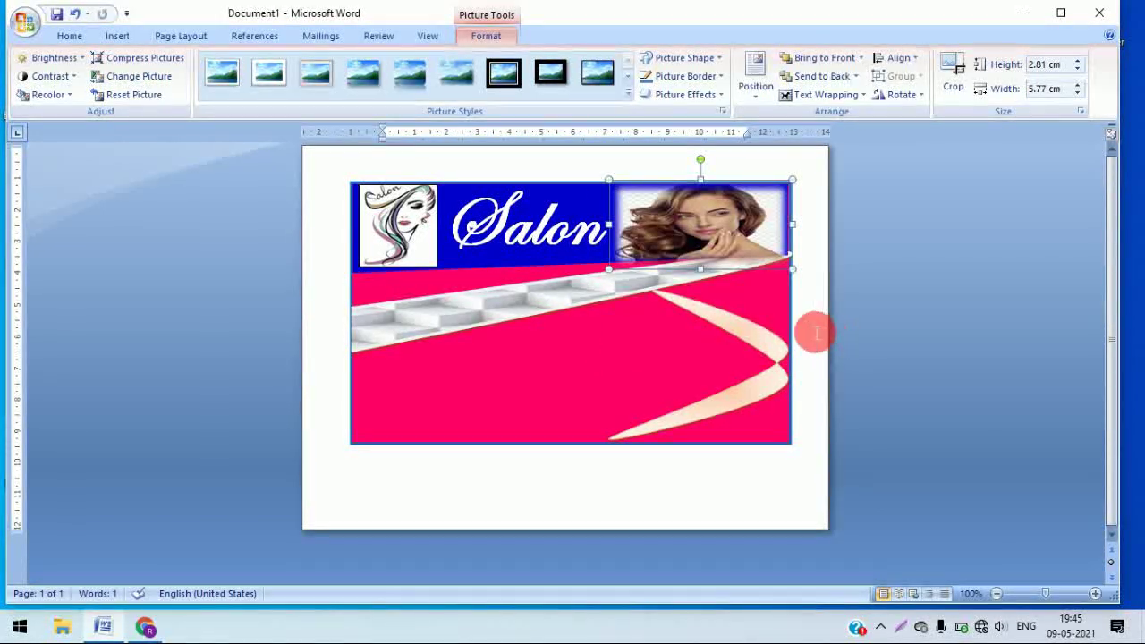
click(813, 329)
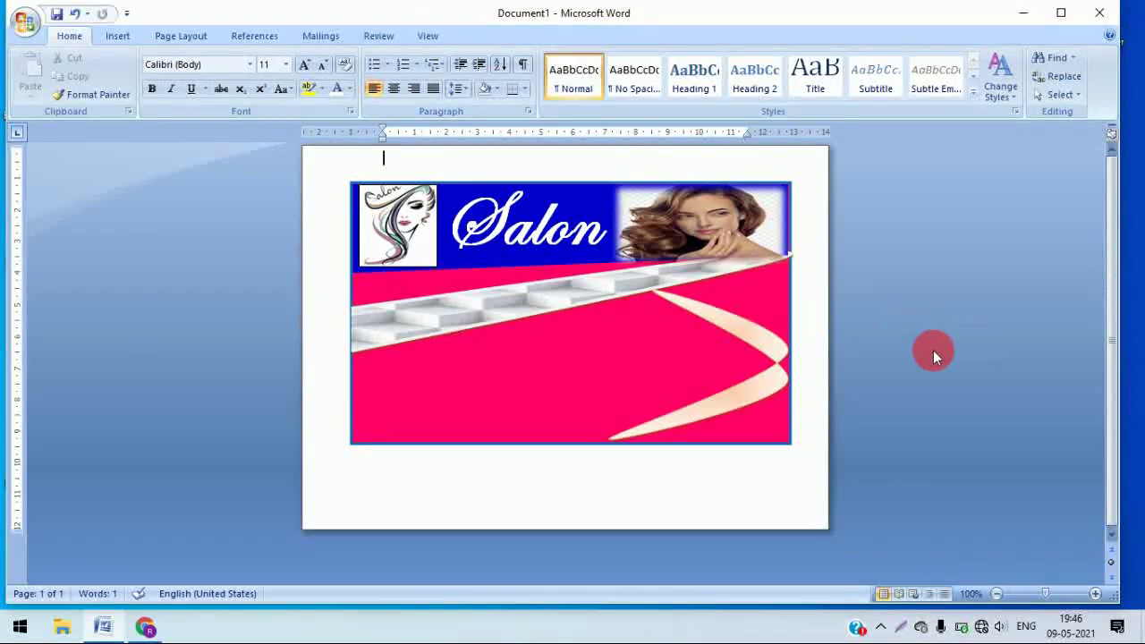
Step: Draw a 1.46 × 8.07 cm rectangle below the Salon header and make it a text box
click(526, 385)
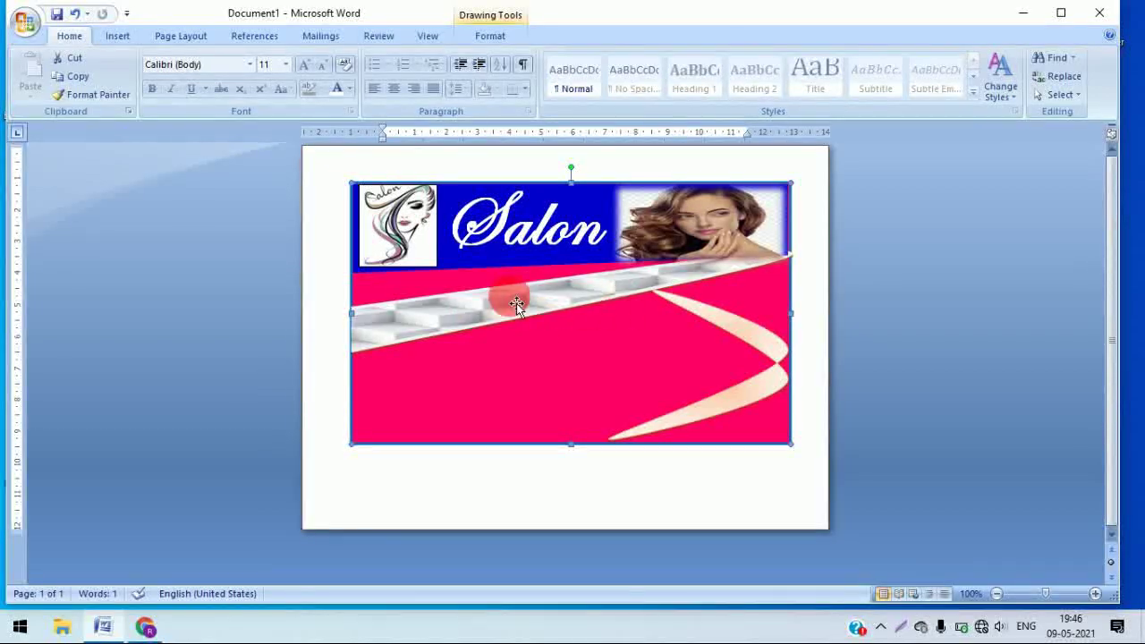
click(118, 37)
click(259, 76)
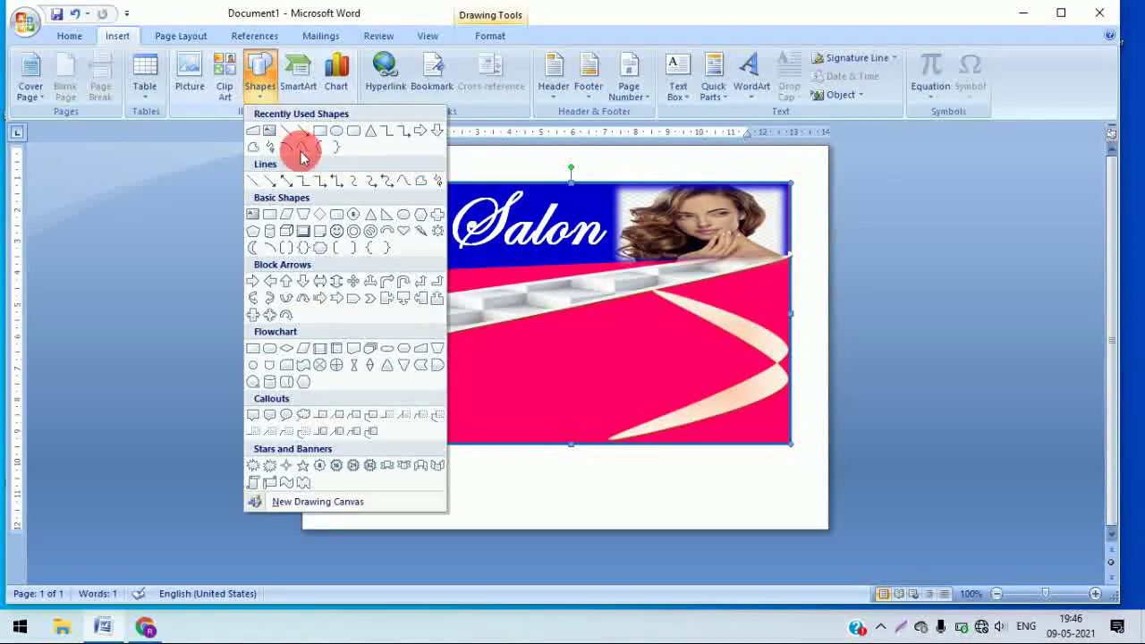
click(309, 135)
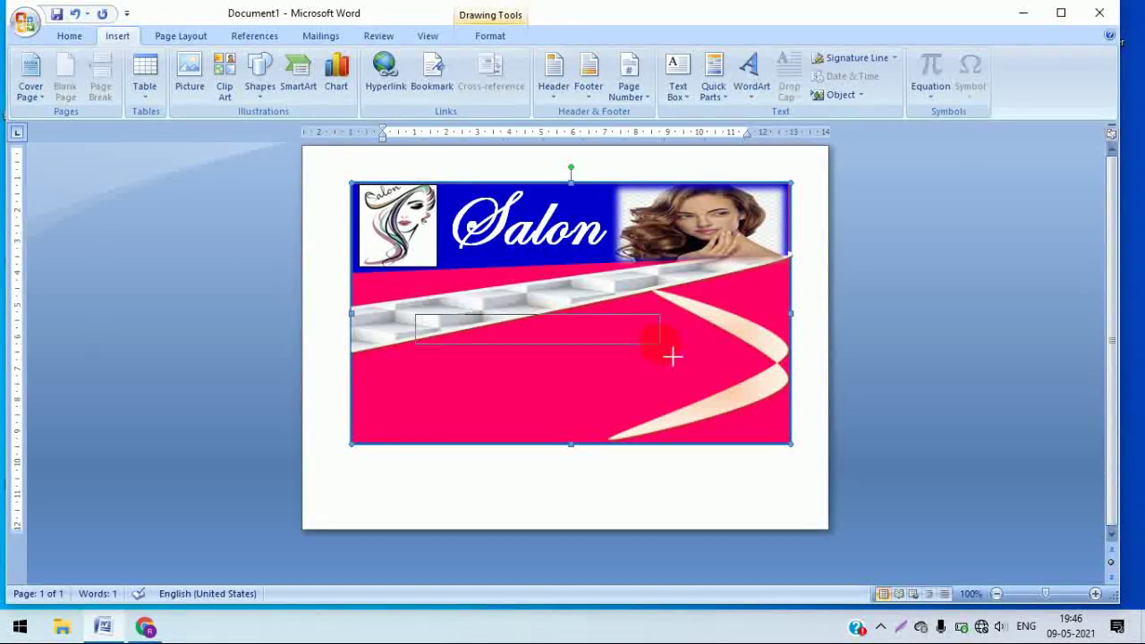
drag(635, 362, 679, 361)
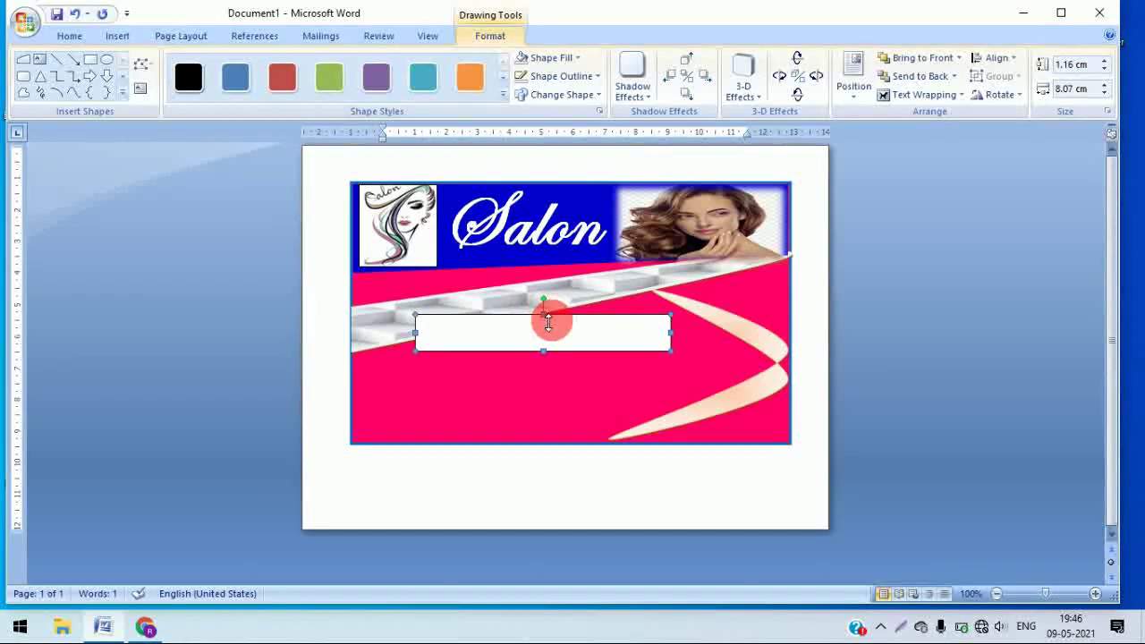
drag(543, 309, 543, 305)
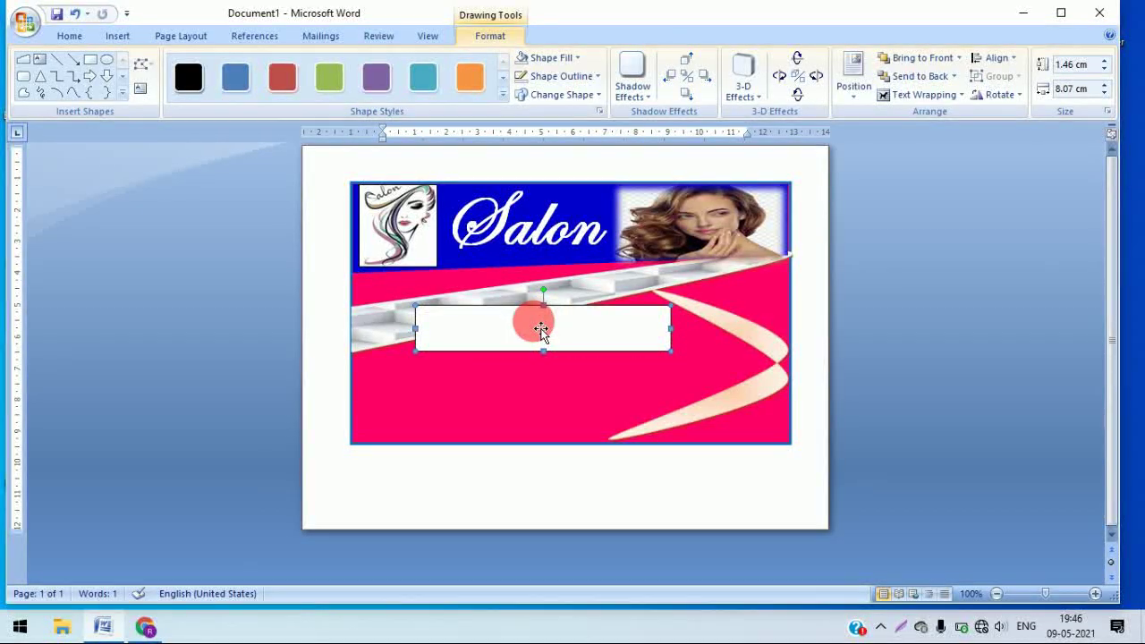
right_click(536, 325)
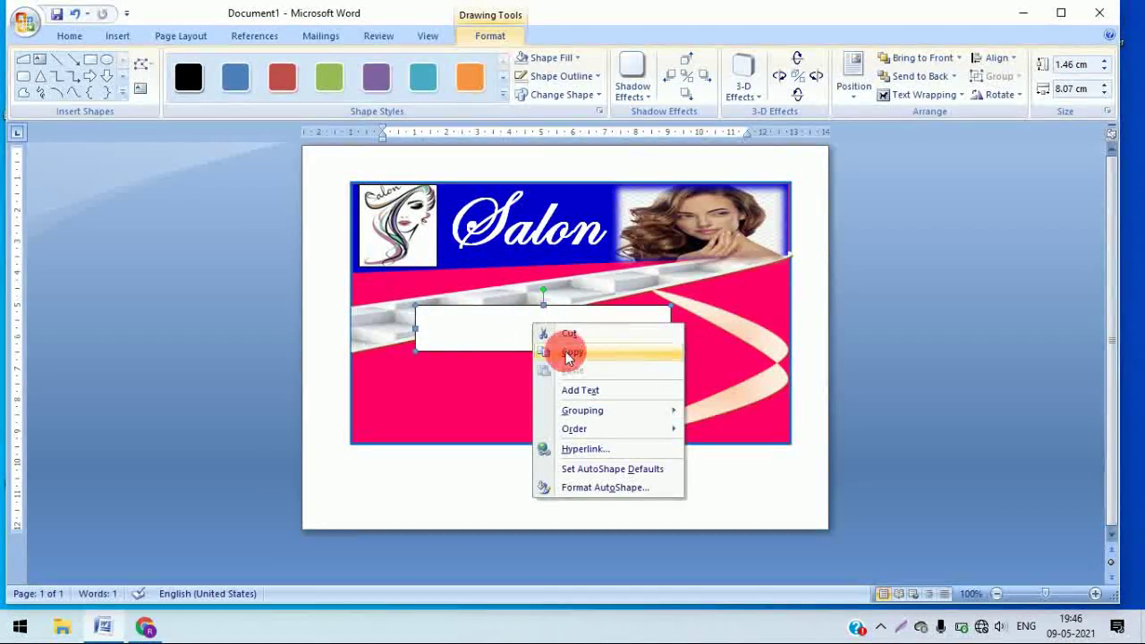
click(598, 391)
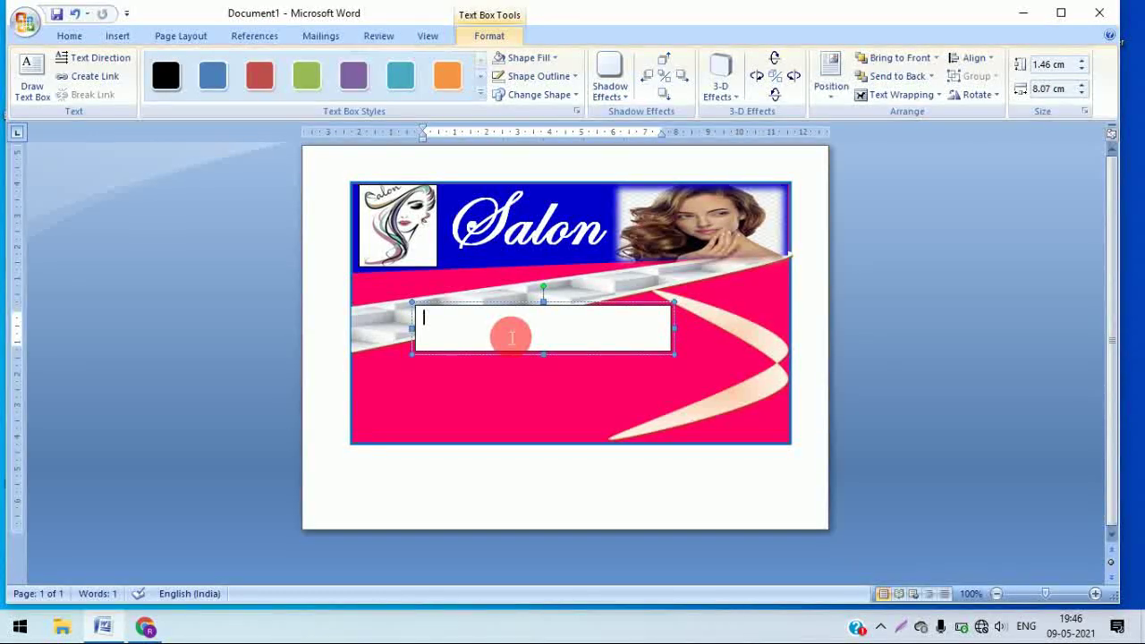
click(542, 305)
Step: Type 'RAJRANI SALON' into the text box, fixing the second word, then select the name
text(Raj)
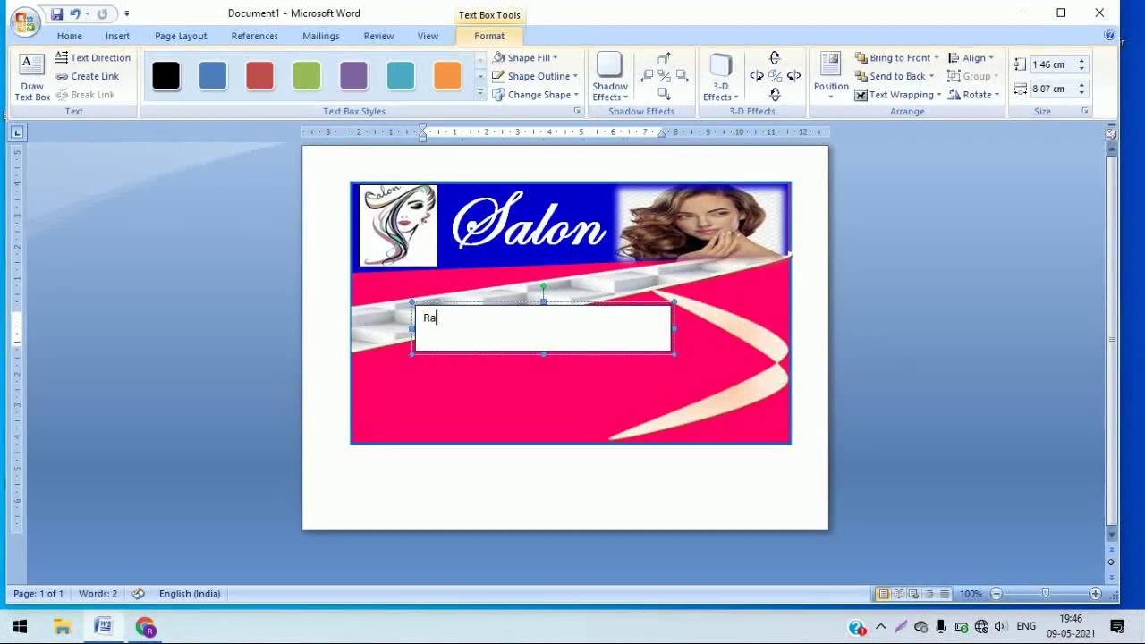
text(r)
text(A)
text(UTY)
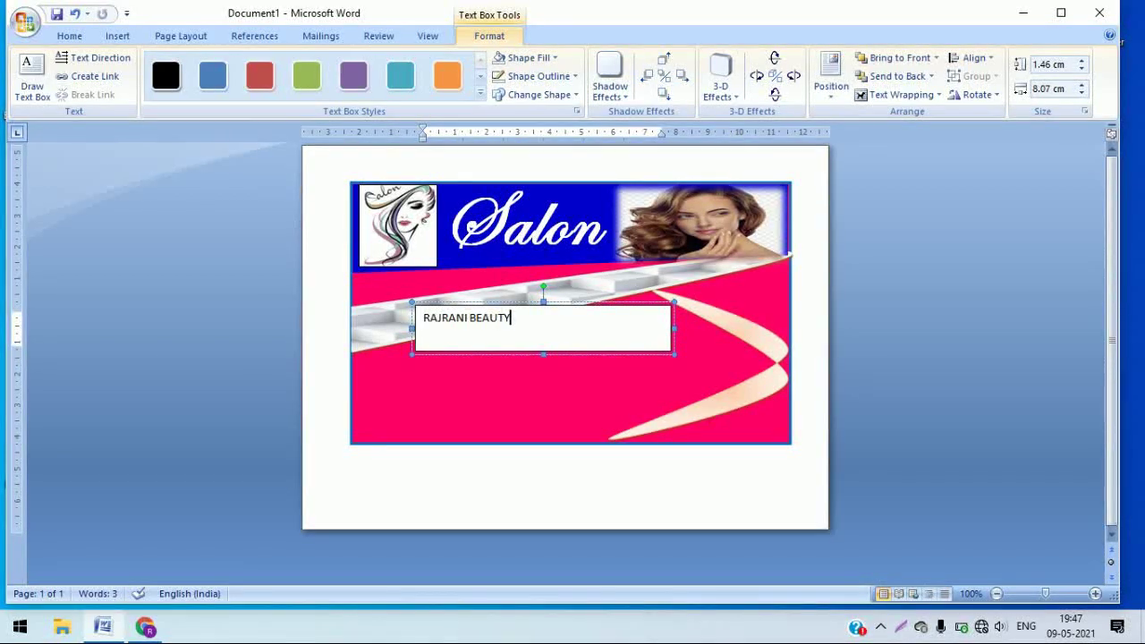
key(BackSpace)
key(BackSpace)
key(BackSpace)
key(BackSpace)
key(BackSpace)
key(BackSpace)
text(SA)
text(LON)
drag(525, 332, 426, 319)
Step: Enlarge the salon name to 28 pt
click(90, 40)
click(70, 38)
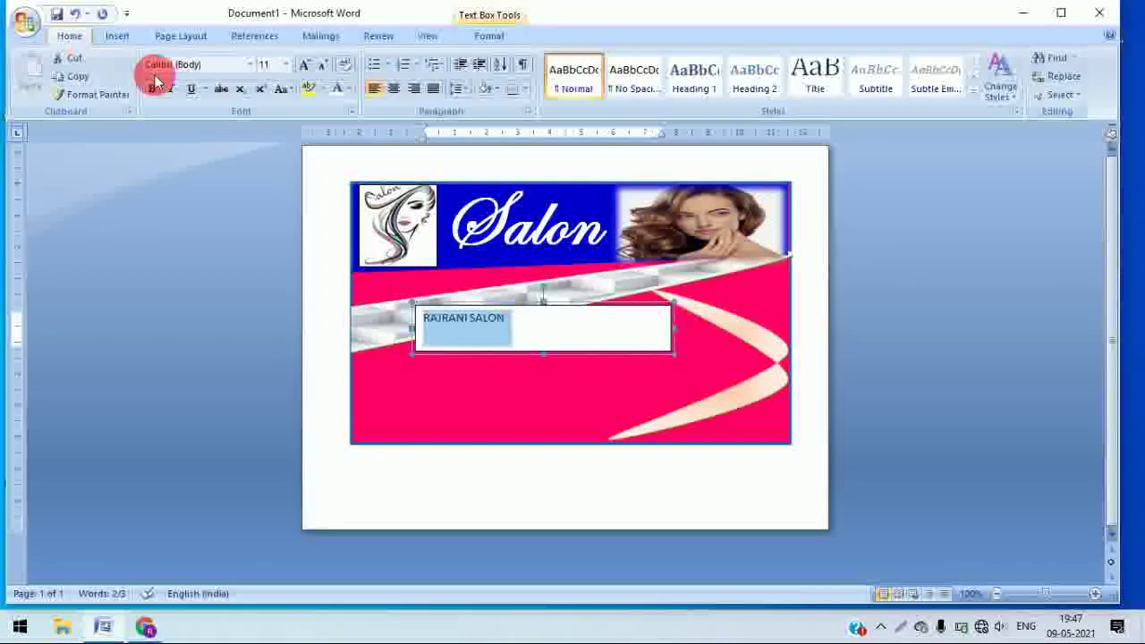
click(305, 68)
click(306, 68)
click(306, 68)
click(306, 68)
click(306, 68)
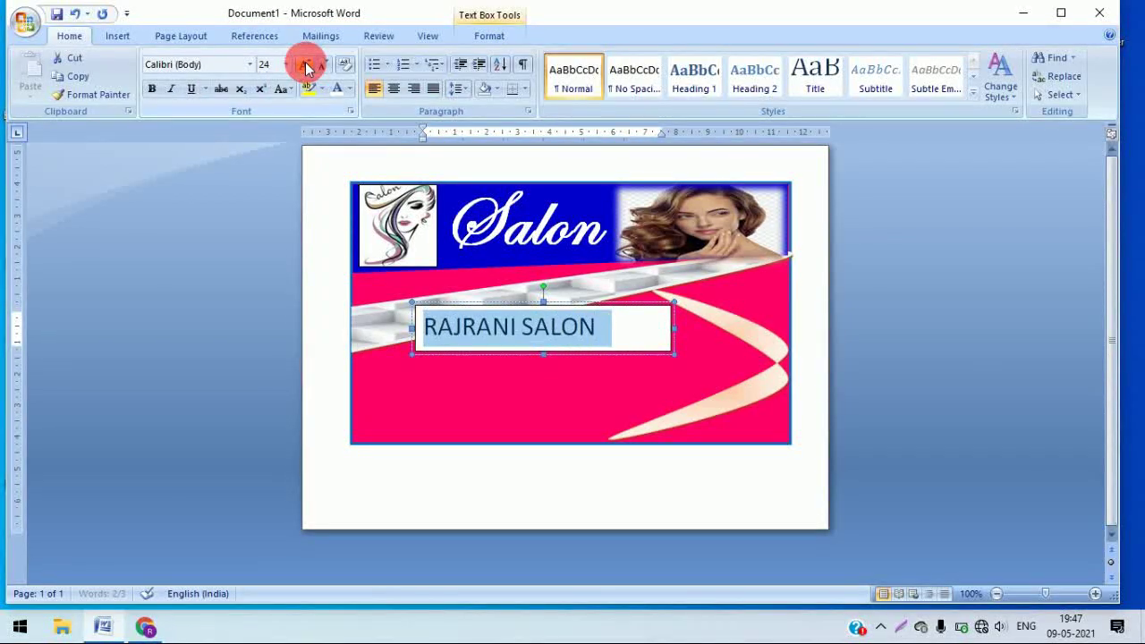
click(306, 67)
click(306, 68)
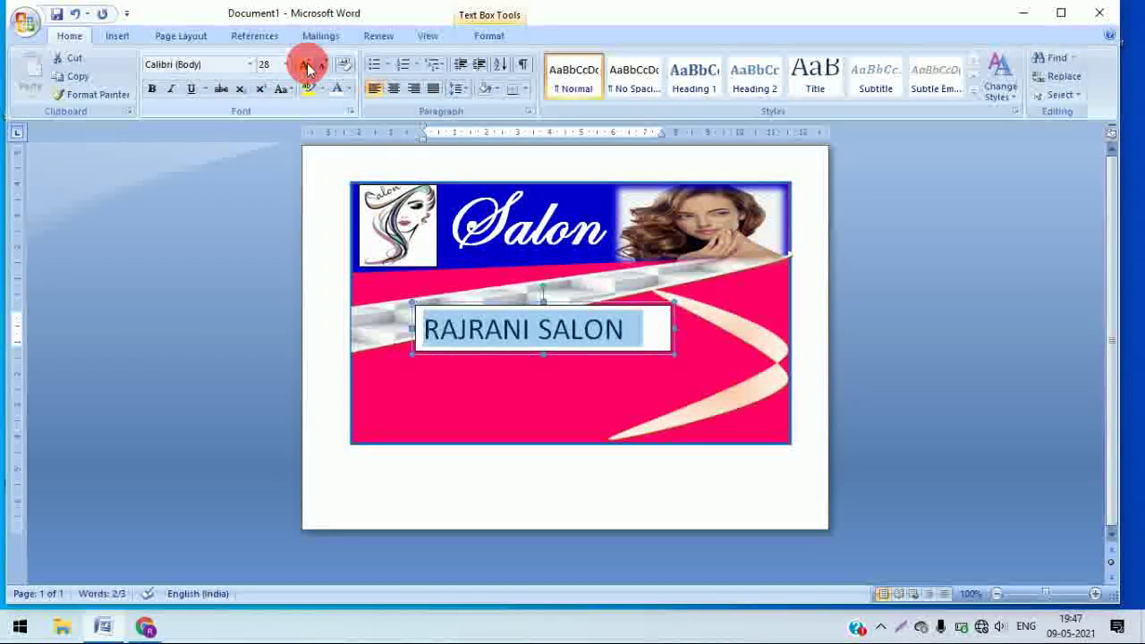
Step: Set the salon name in Brush Script MT with a dark font colour
click(250, 65)
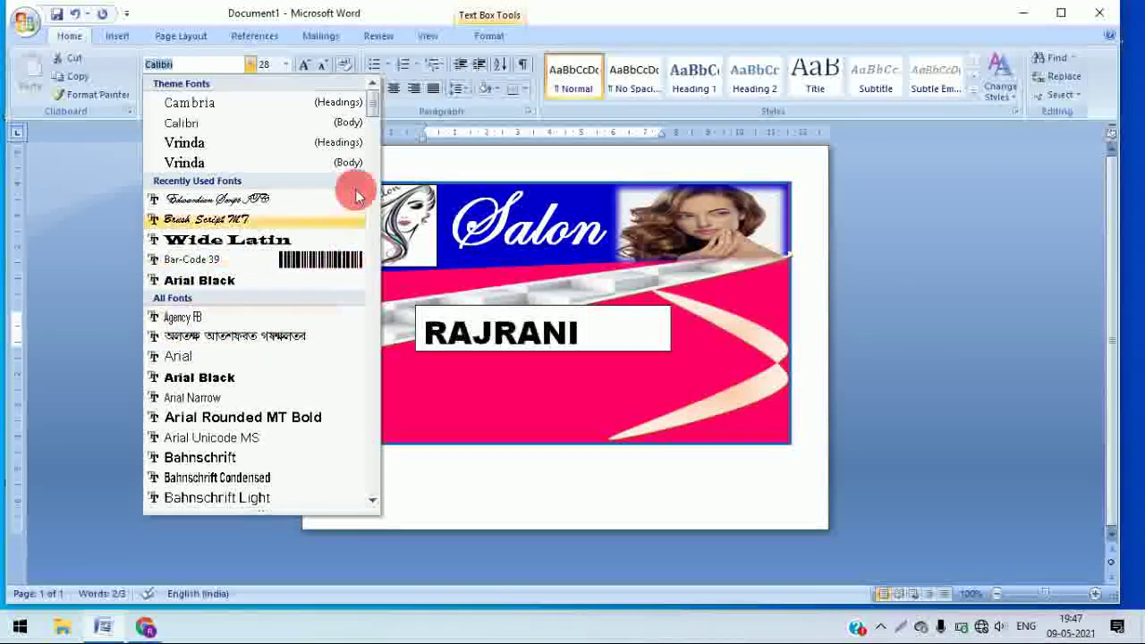
click(272, 220)
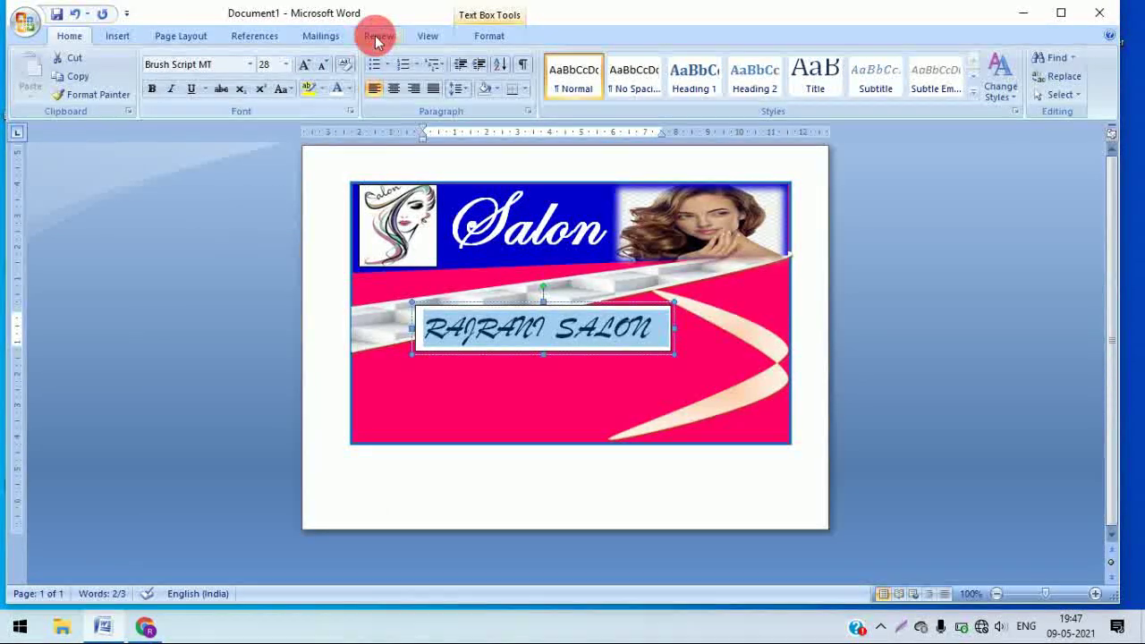
click(493, 40)
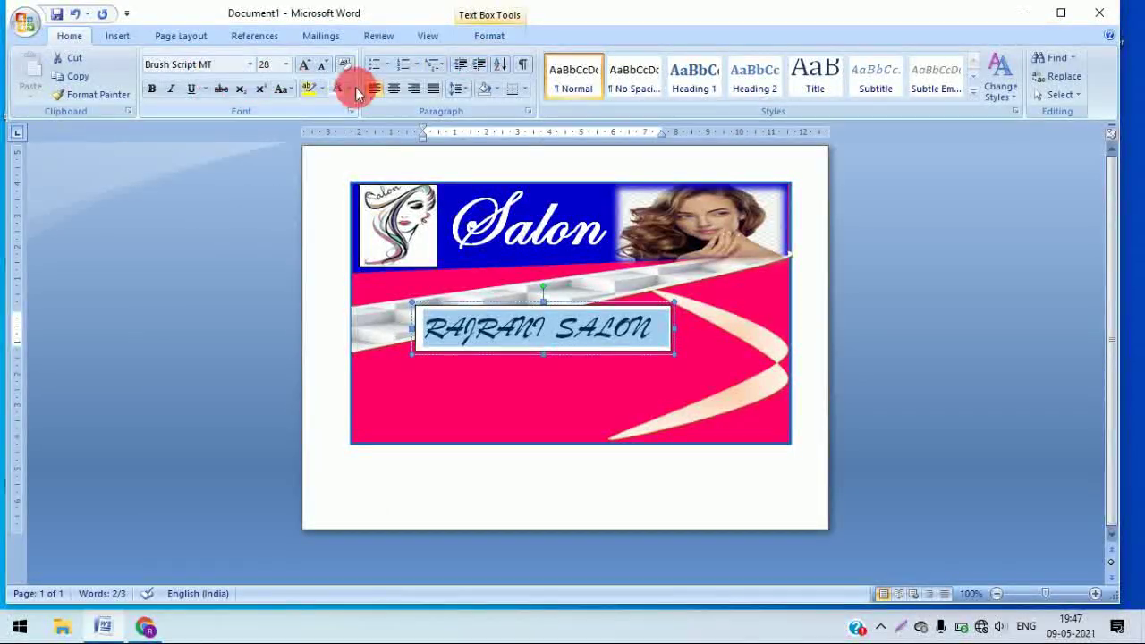
click(348, 88)
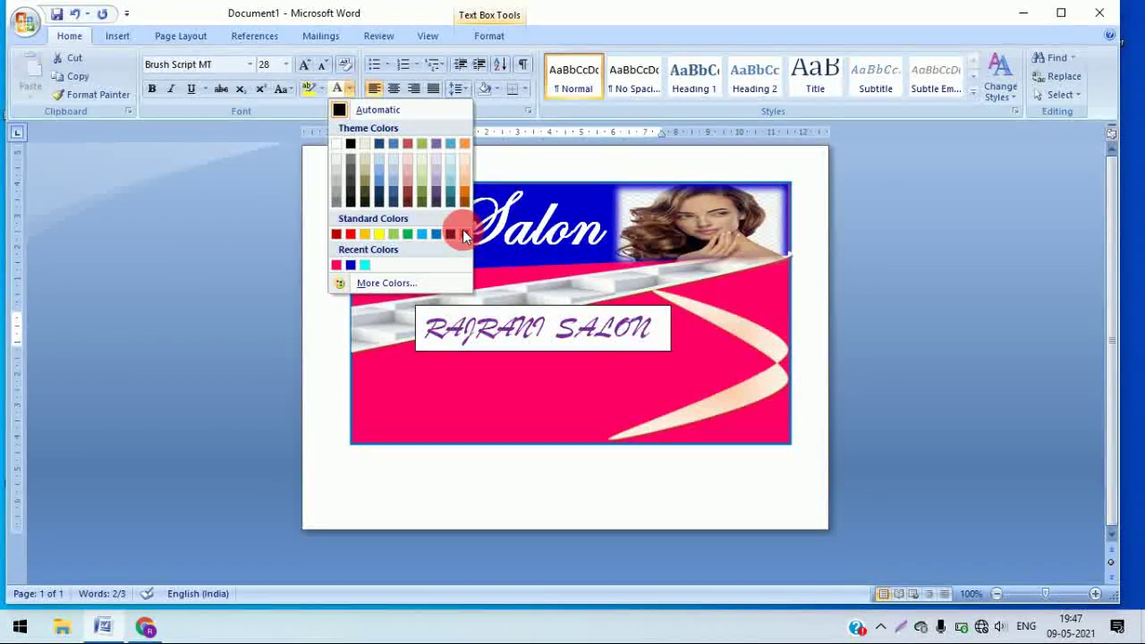
click(350, 143)
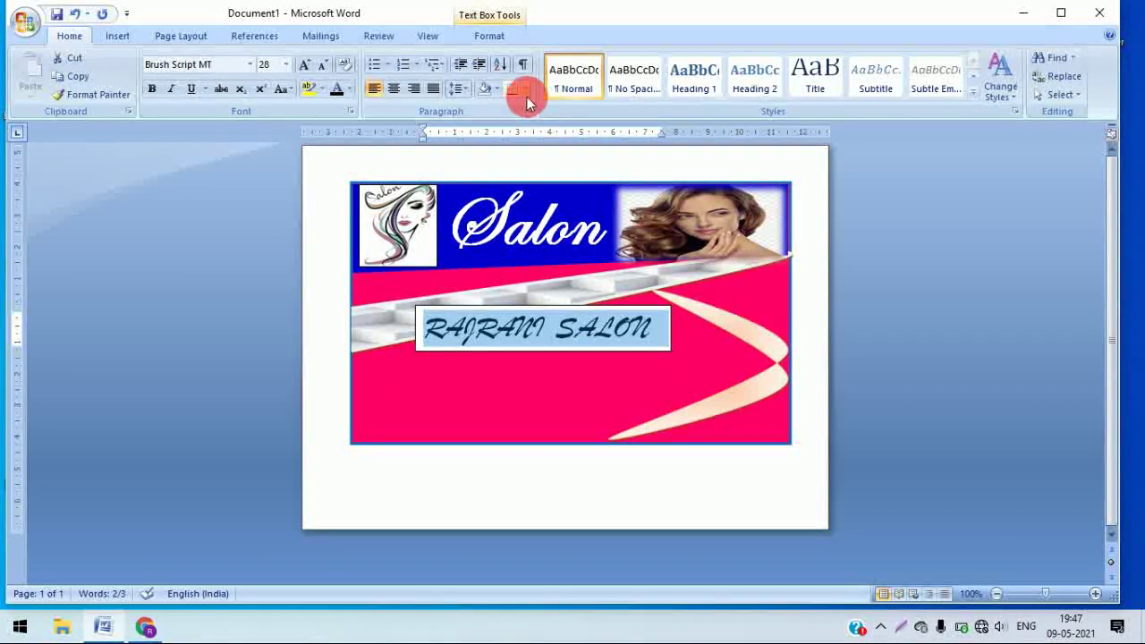
Step: Remove the white fill and the outline from the salon name's text box
click(491, 40)
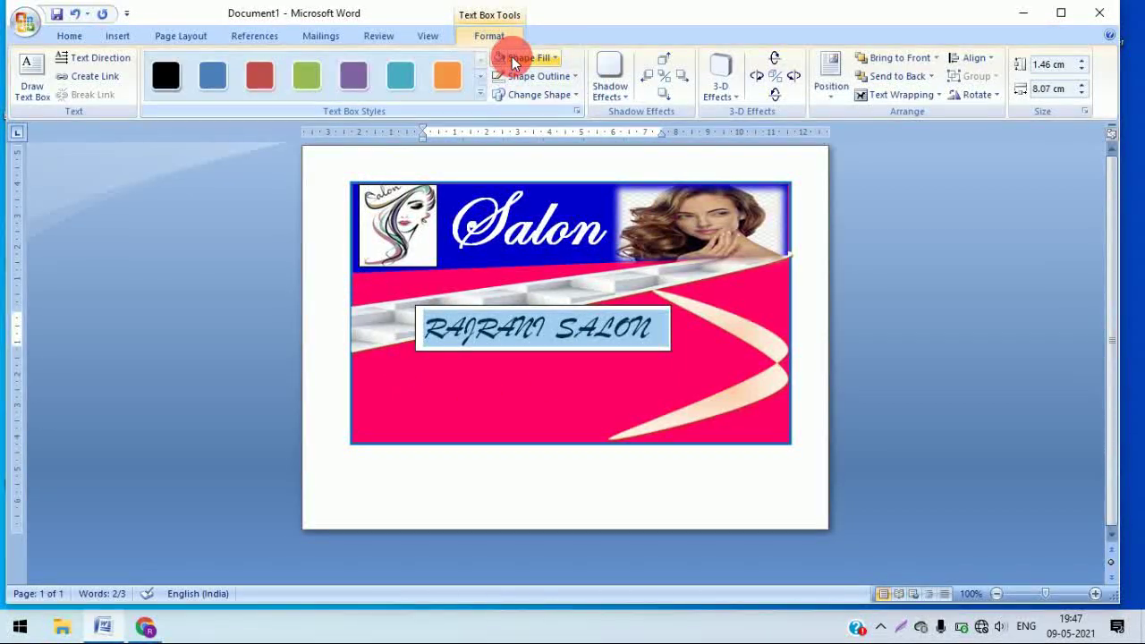
click(523, 57)
click(531, 234)
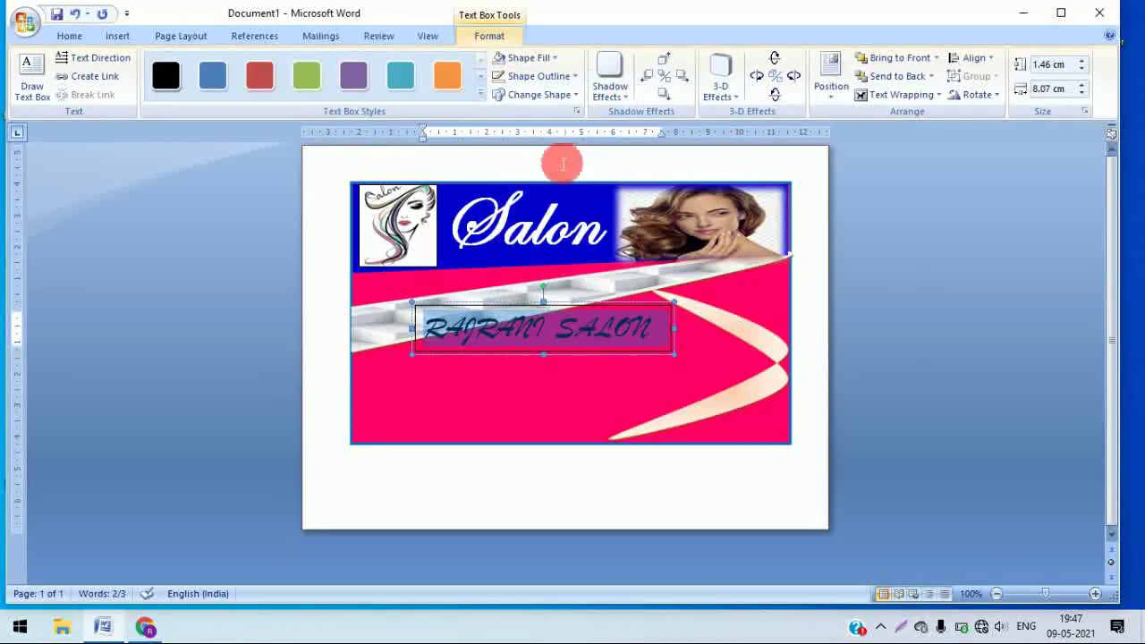
click(528, 79)
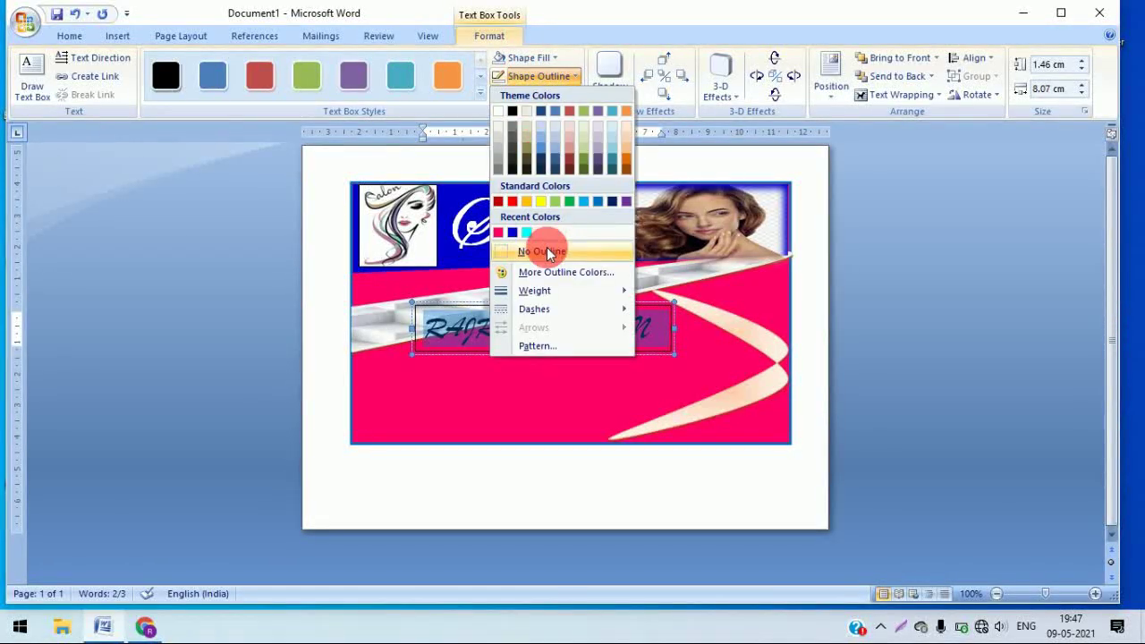
click(542, 251)
click(554, 398)
click(538, 338)
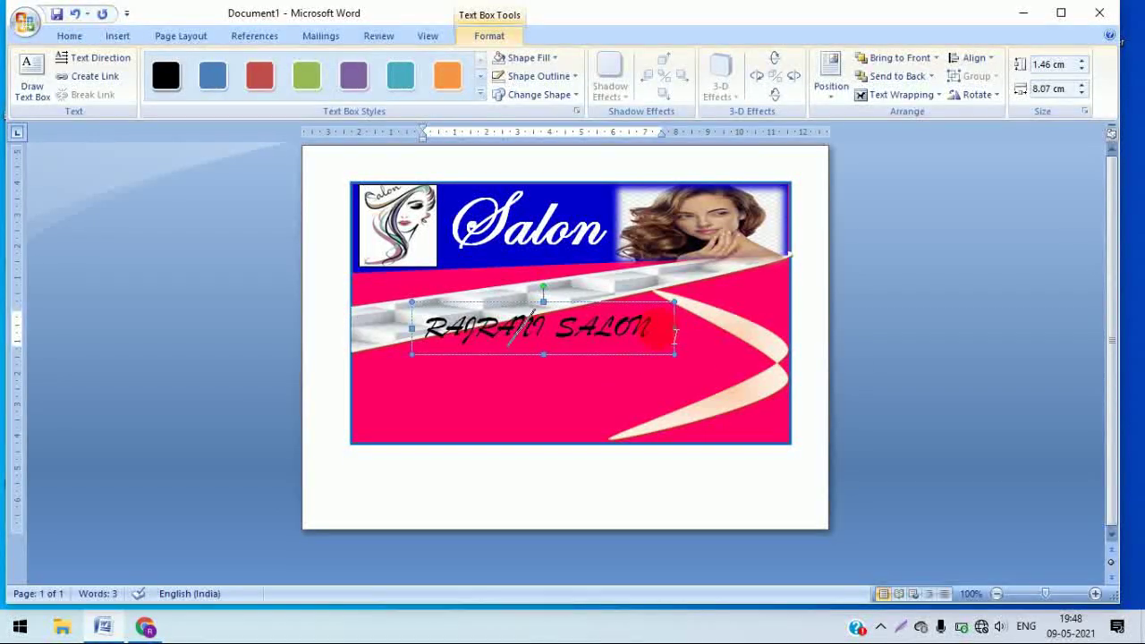
drag(674, 335, 427, 335)
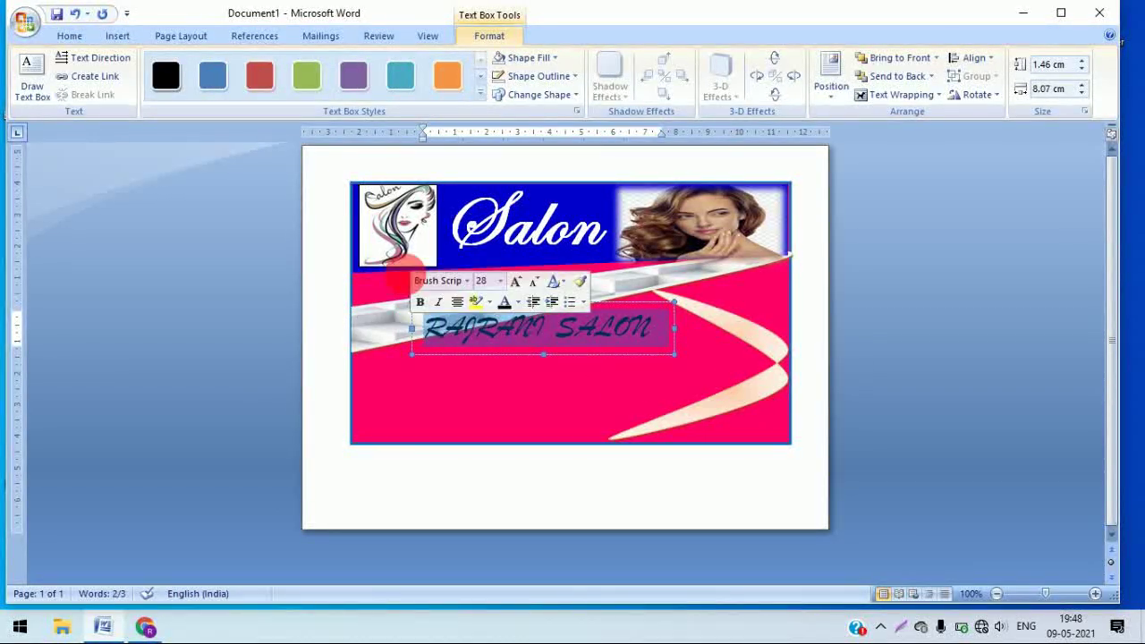
click(551, 415)
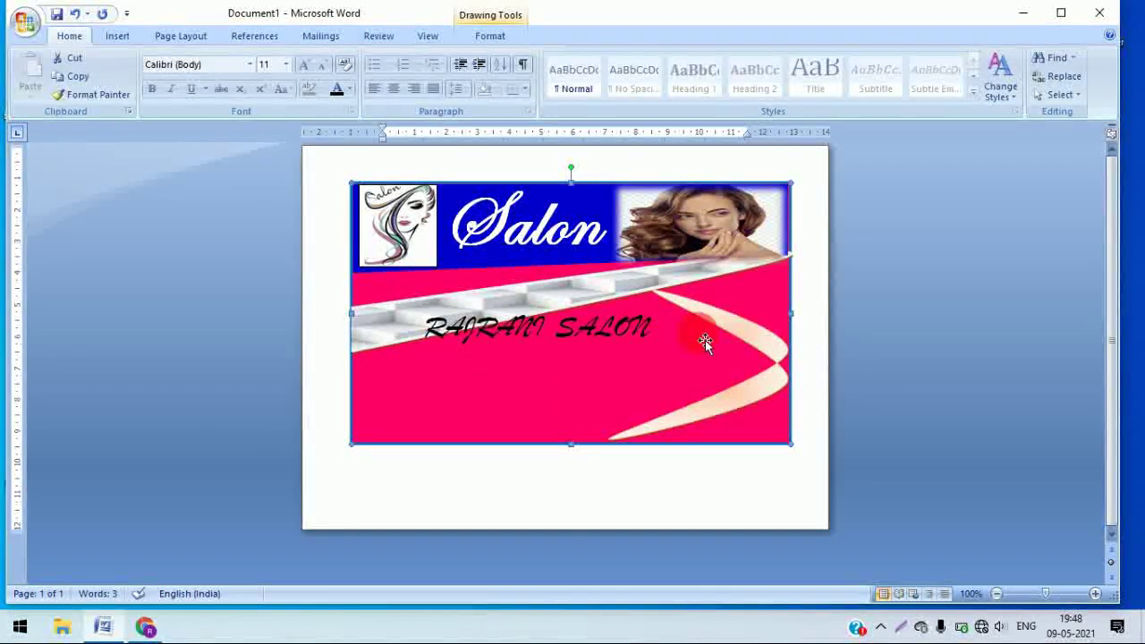
Step: Fill the card's pink area with Aqua
click(490, 36)
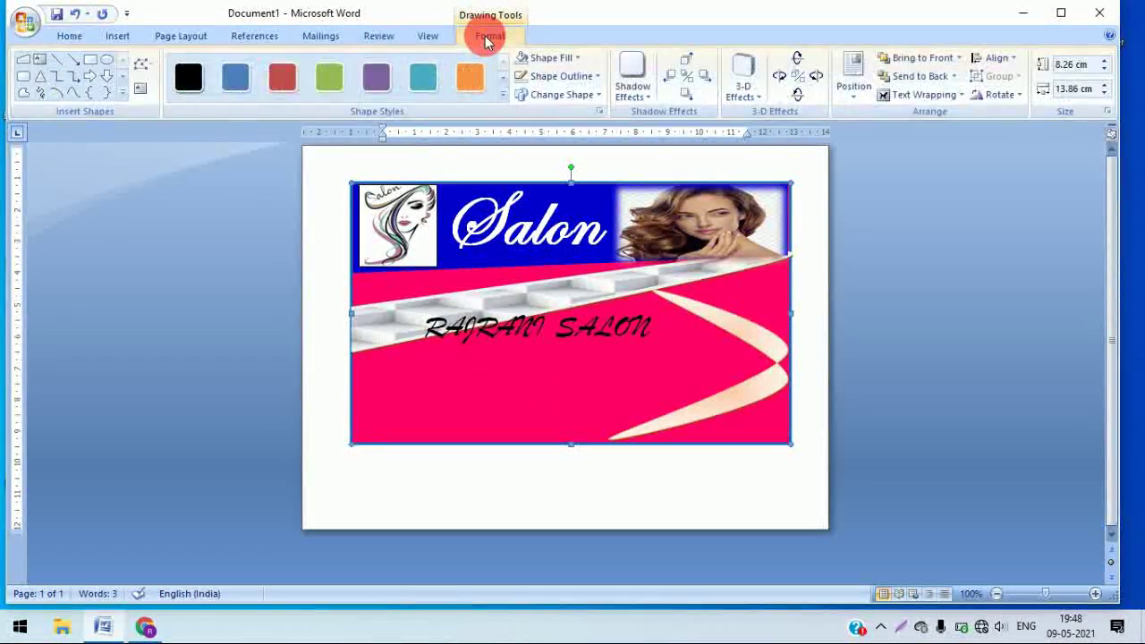
click(555, 59)
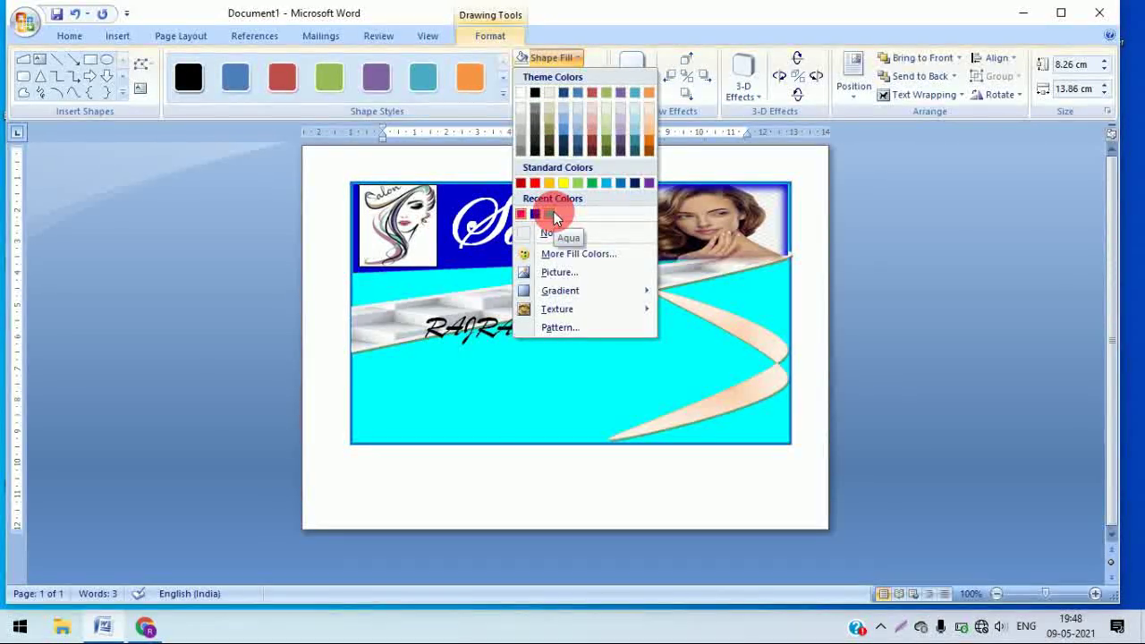
click(552, 213)
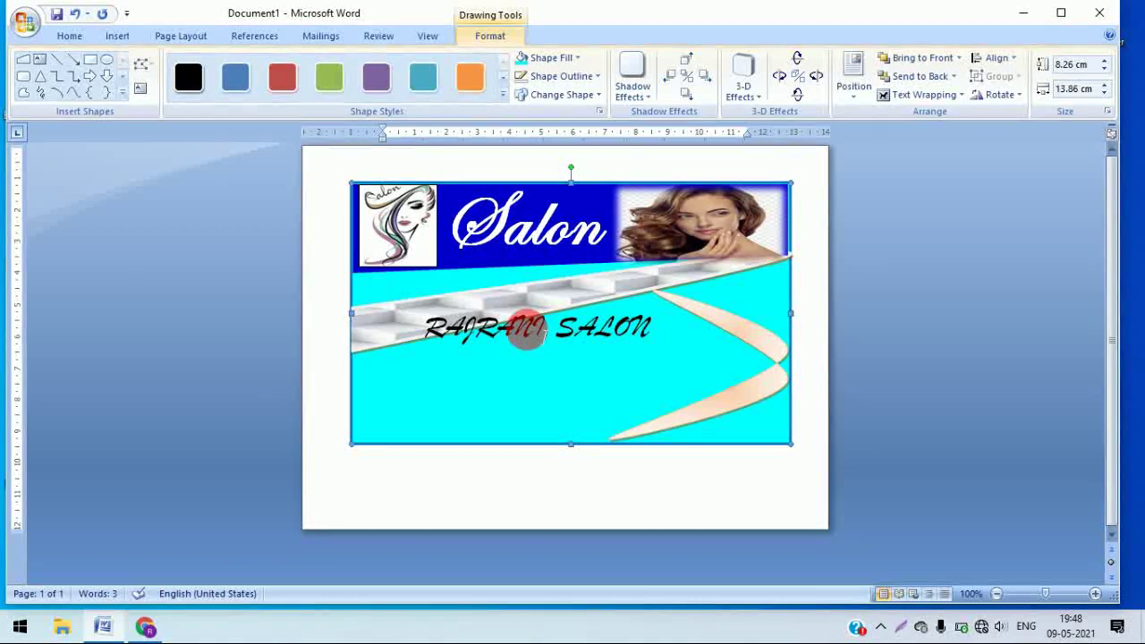
Step: Make the RAJRANI SALON text red
click(562, 338)
drag(562, 338, 421, 320)
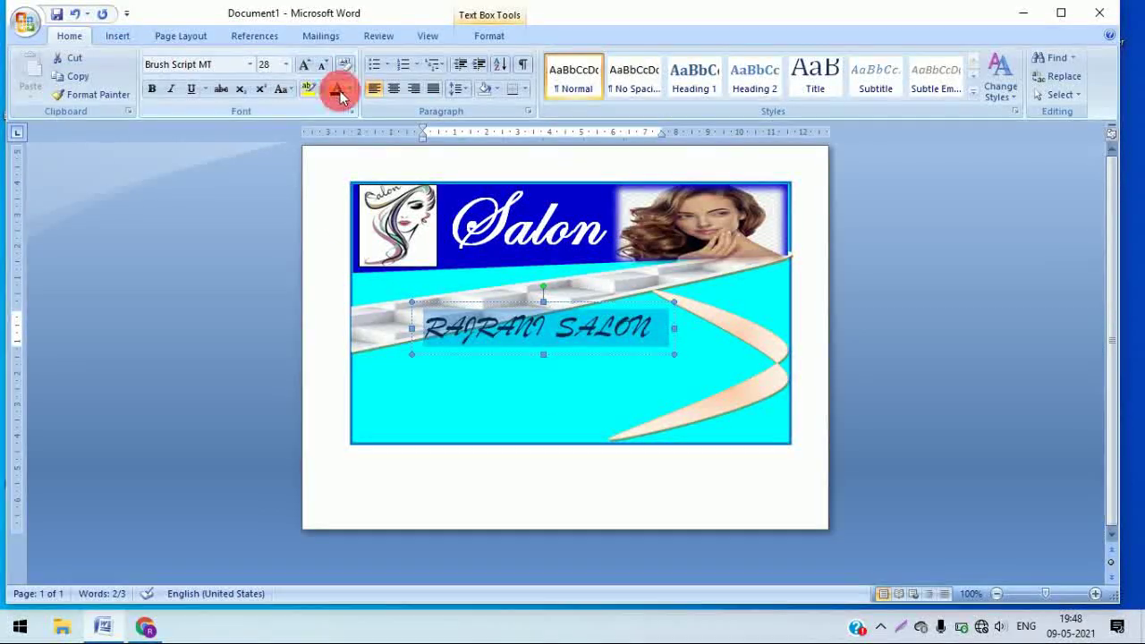
click(352, 90)
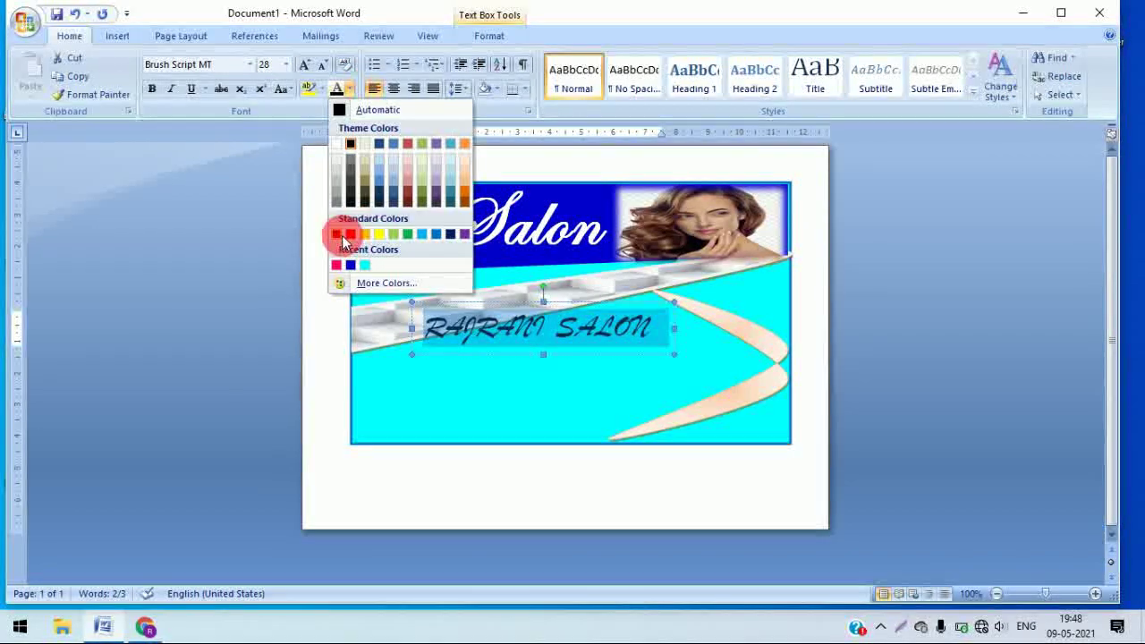
click(343, 233)
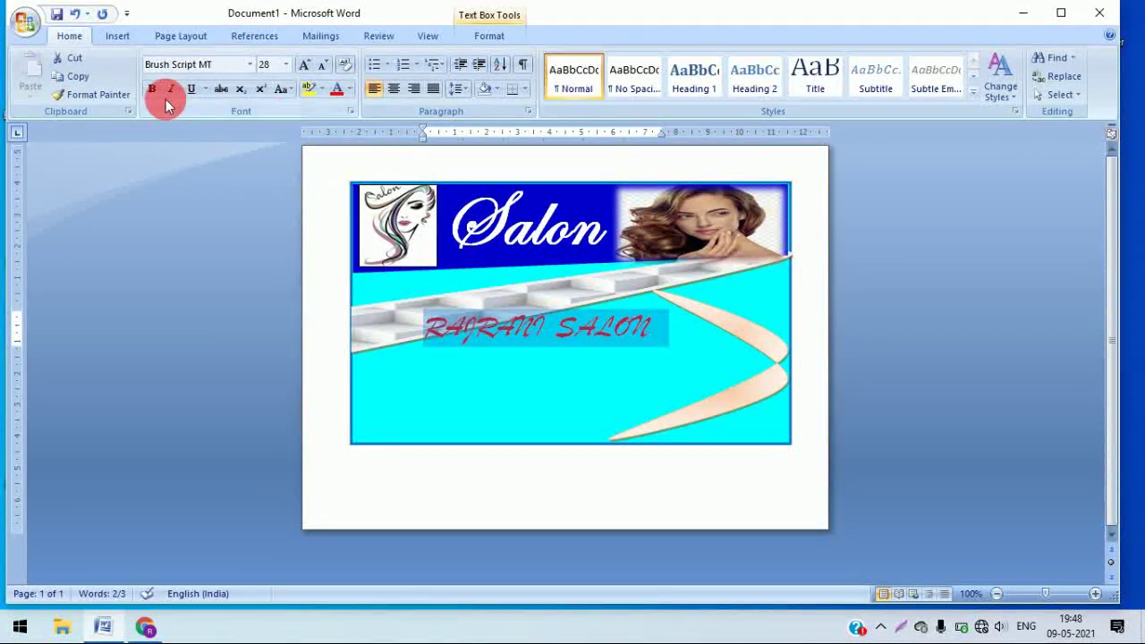
Step: Shift the RAJRANI SALON title slightly down and to the right
click(510, 382)
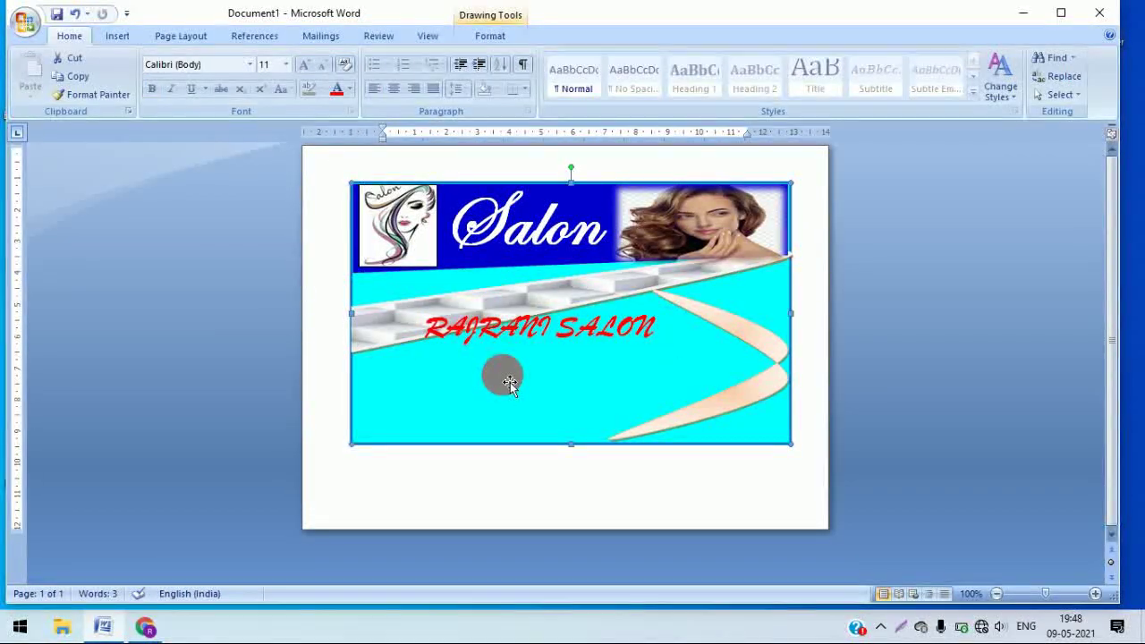
click(526, 327)
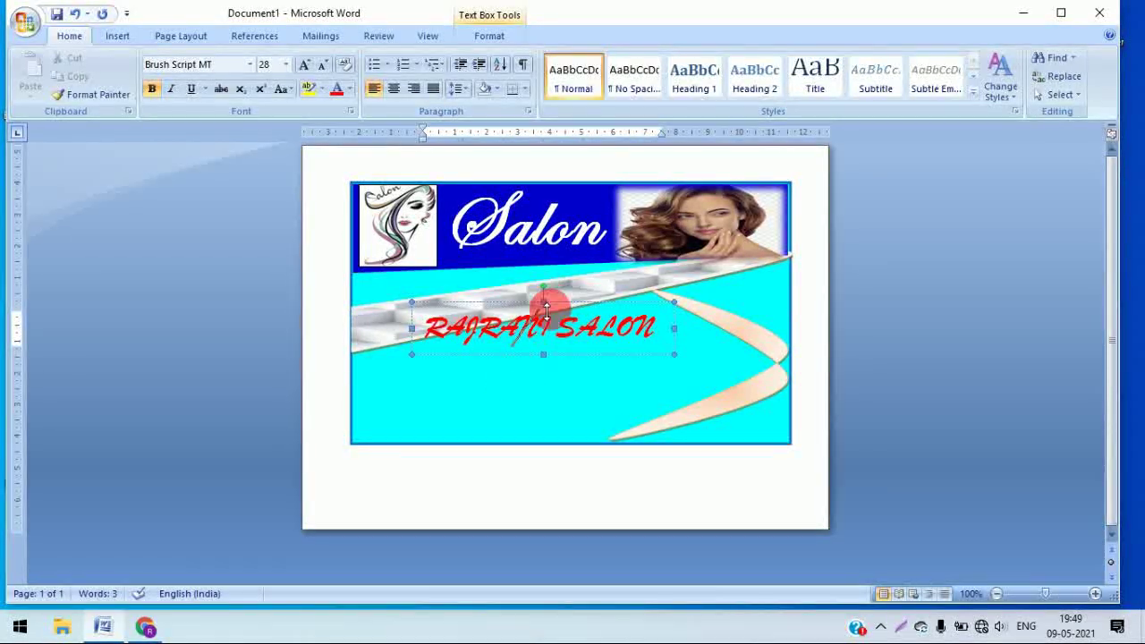
drag(551, 305, 561, 320)
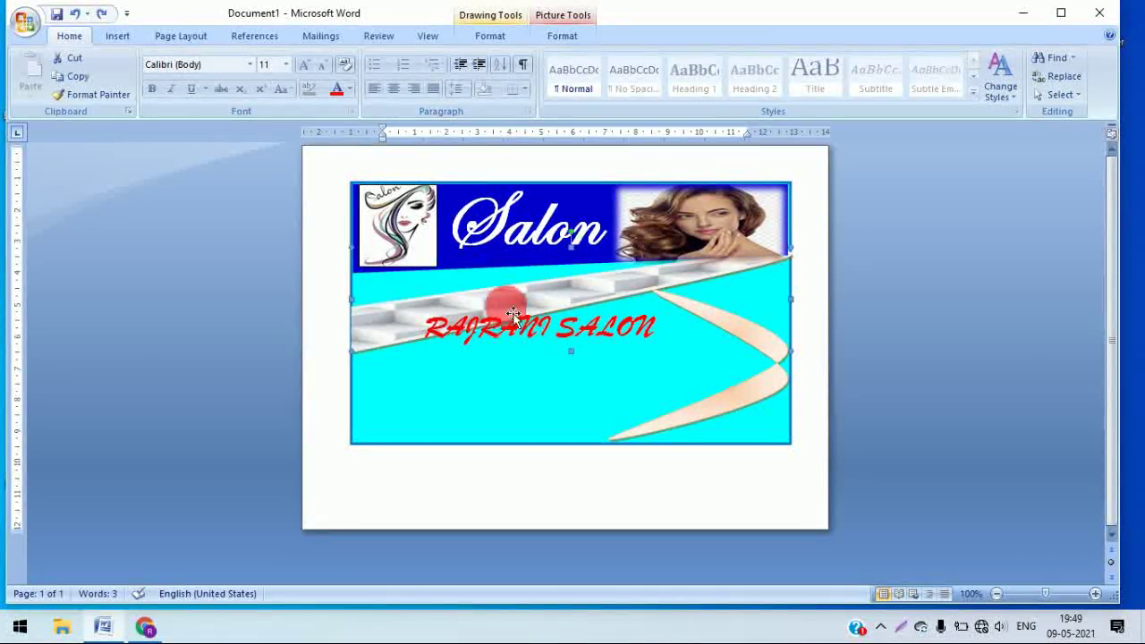
click(541, 313)
drag(550, 312, 575, 326)
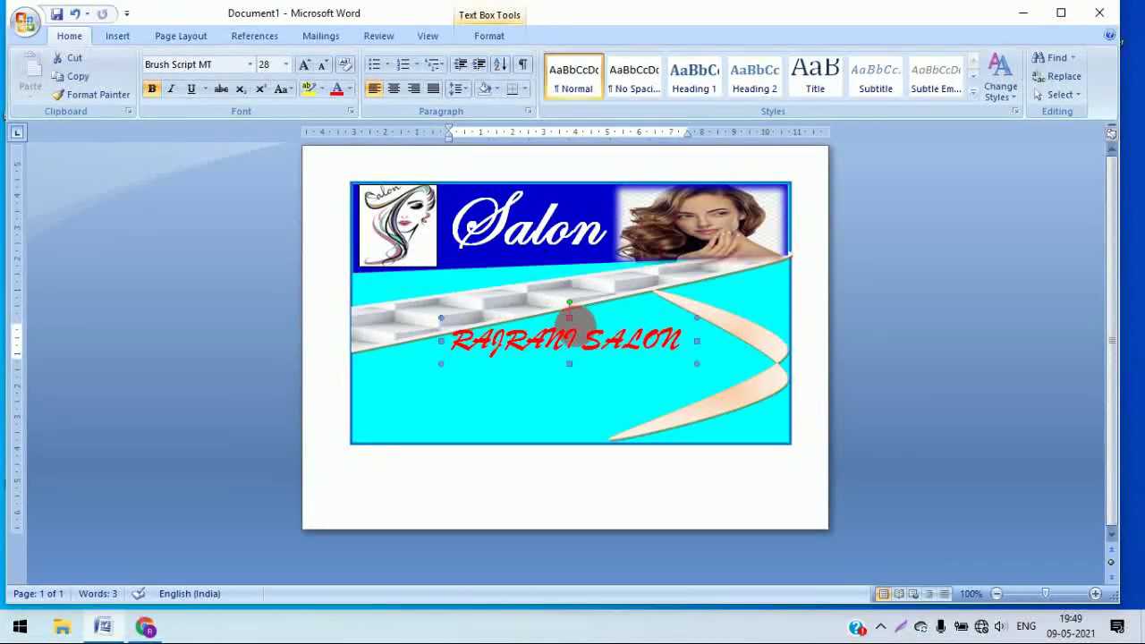
click(601, 392)
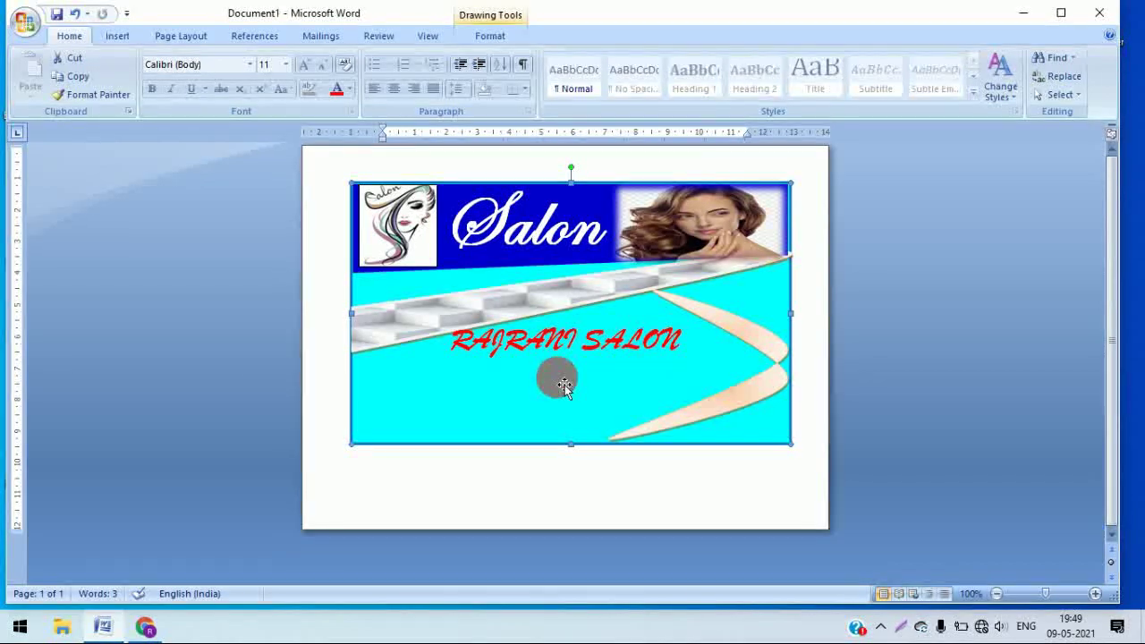
click(117, 36)
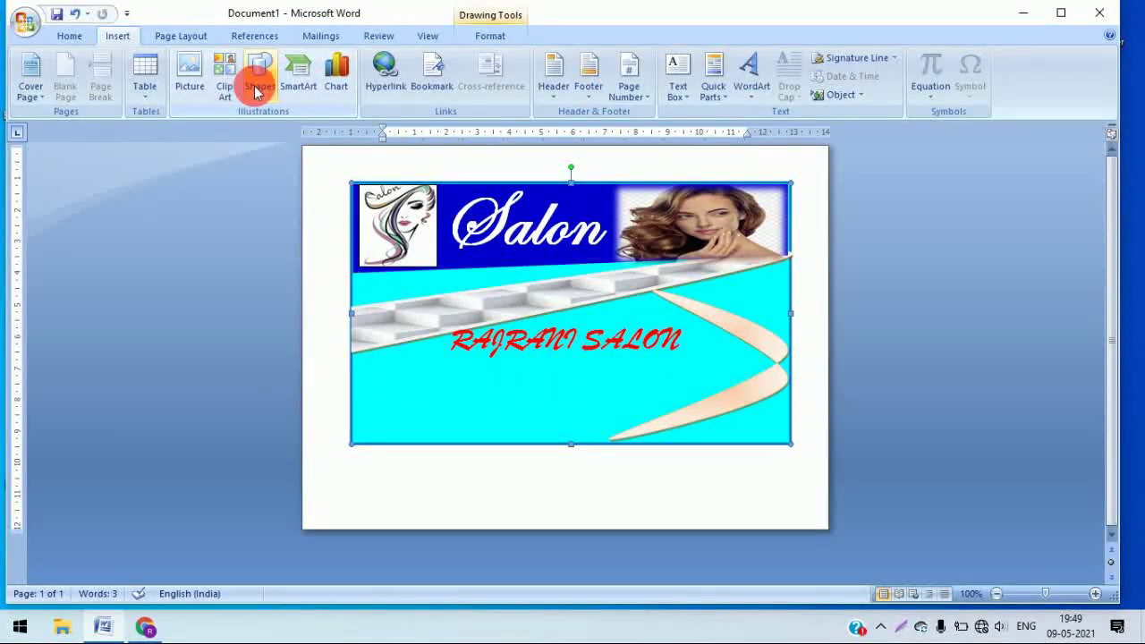
Step: Draw a rectangle below the salon title and set the font size to 10
click(258, 76)
click(319, 132)
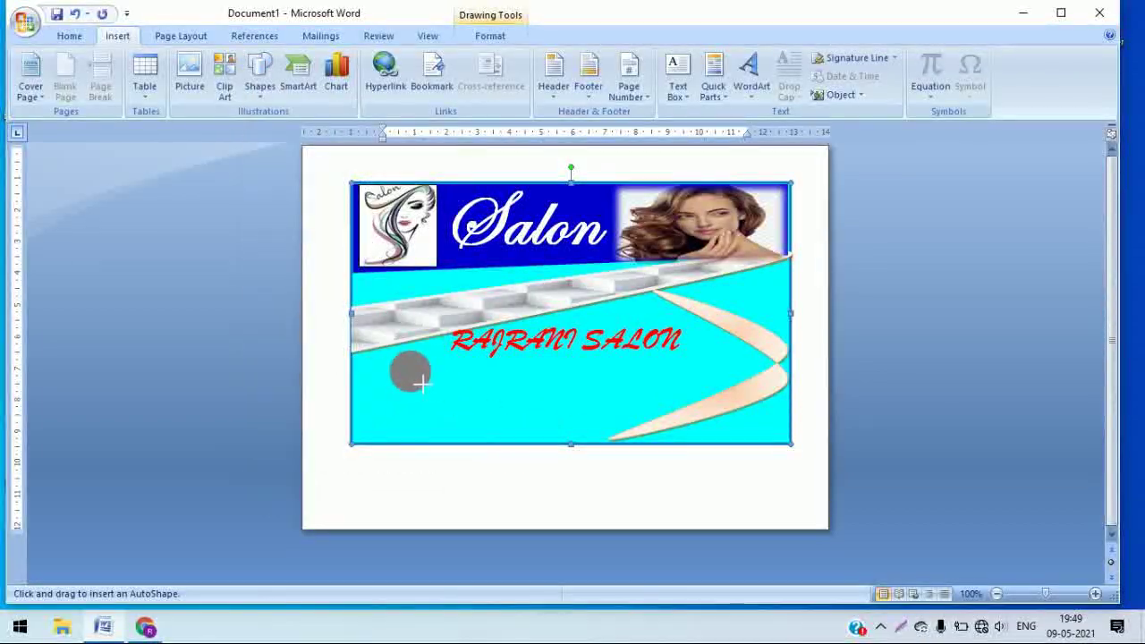
mouse_move(366, 356)
mouse_down()
mouse_move(613, 413)
mouse_move(609, 386)
mouse_up()
click(71, 35)
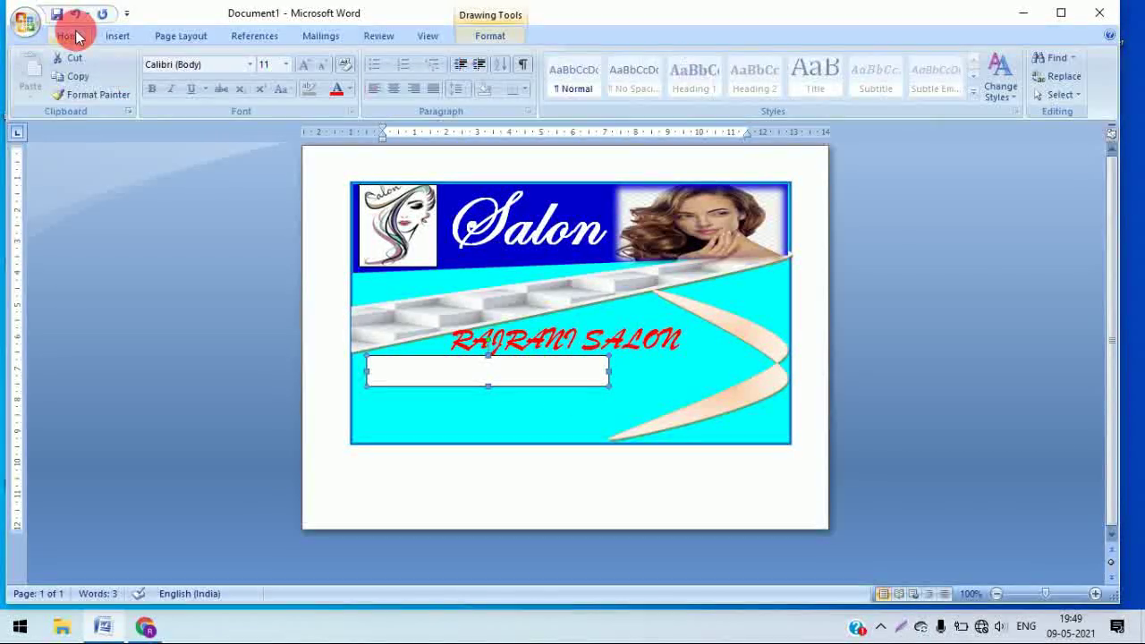
click(287, 65)
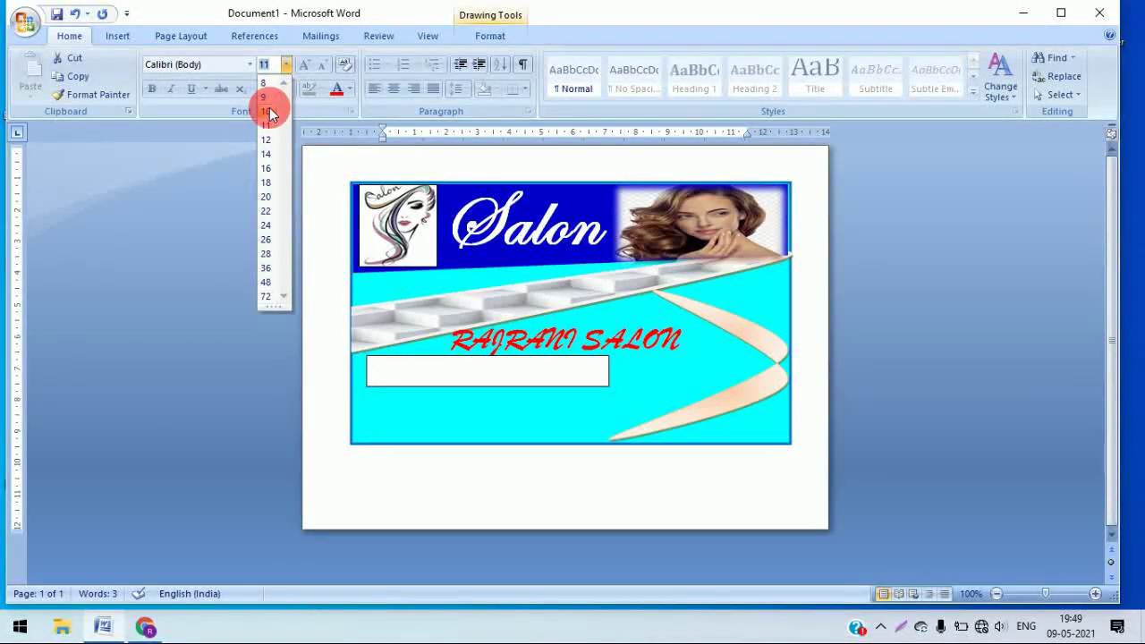
click(268, 146)
Step: Add text to the rectangle and start typing the address
right_click(441, 369)
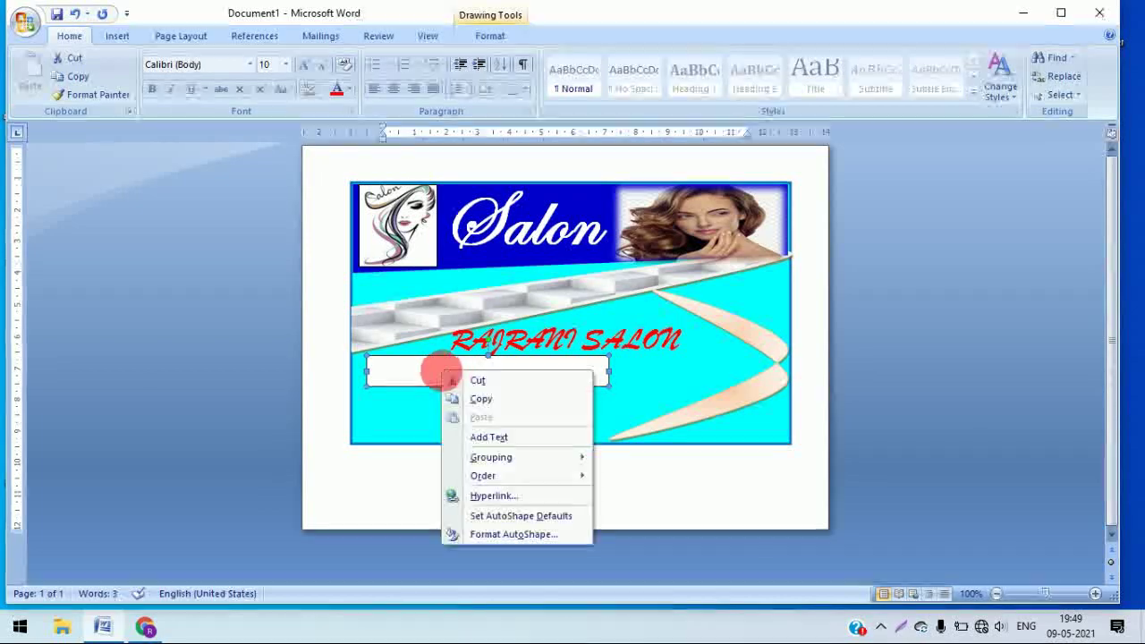
click(486, 438)
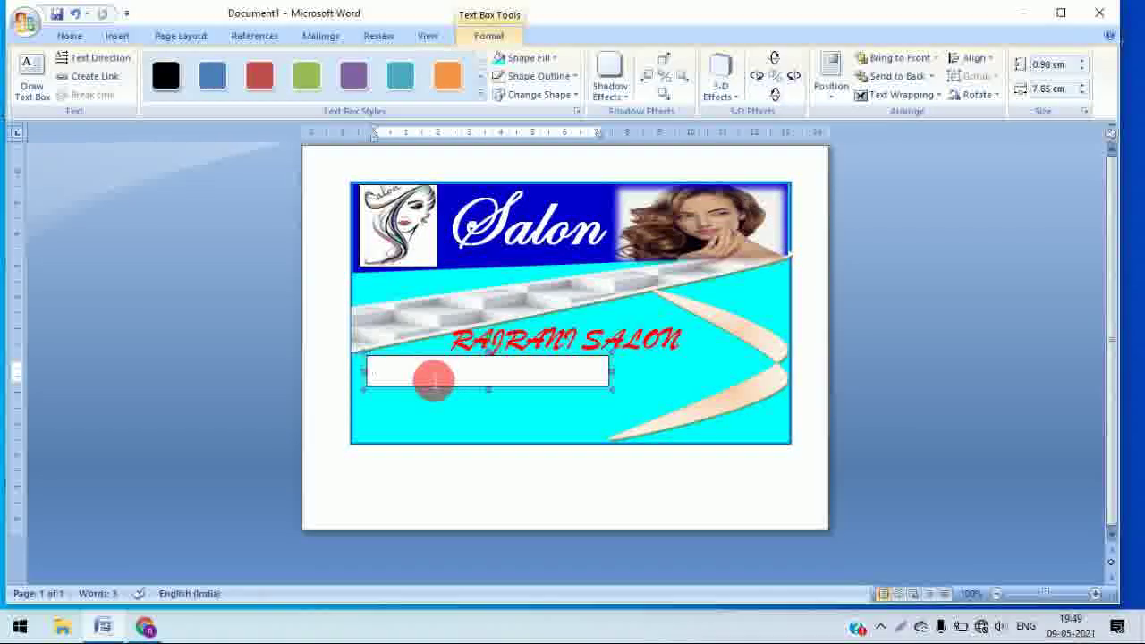
click(488, 371)
text(MA)
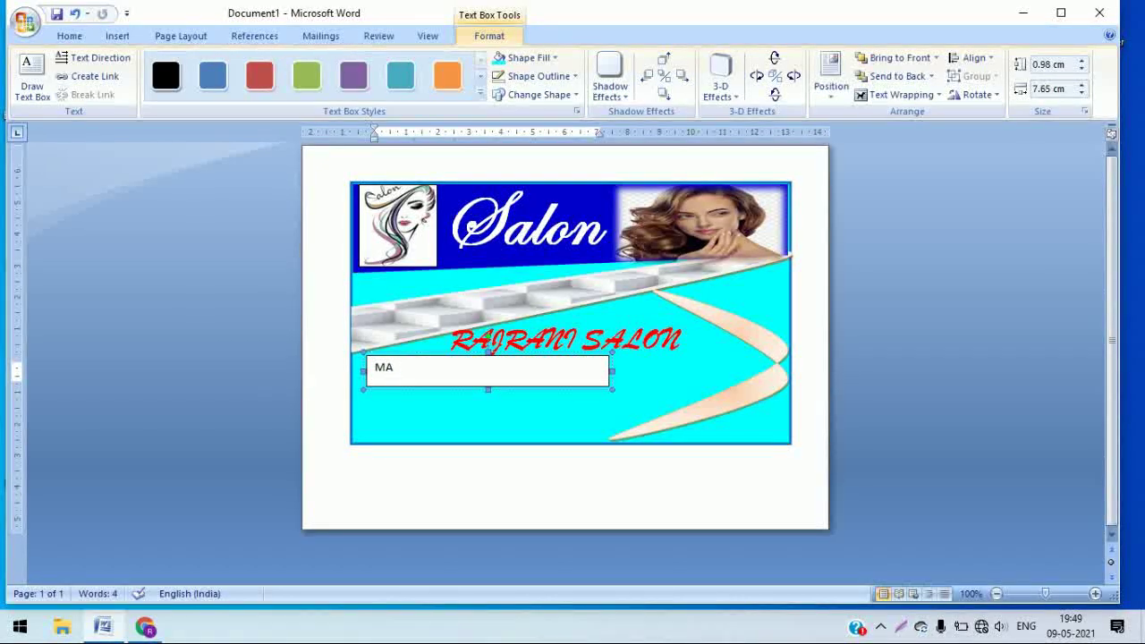
text(DA)
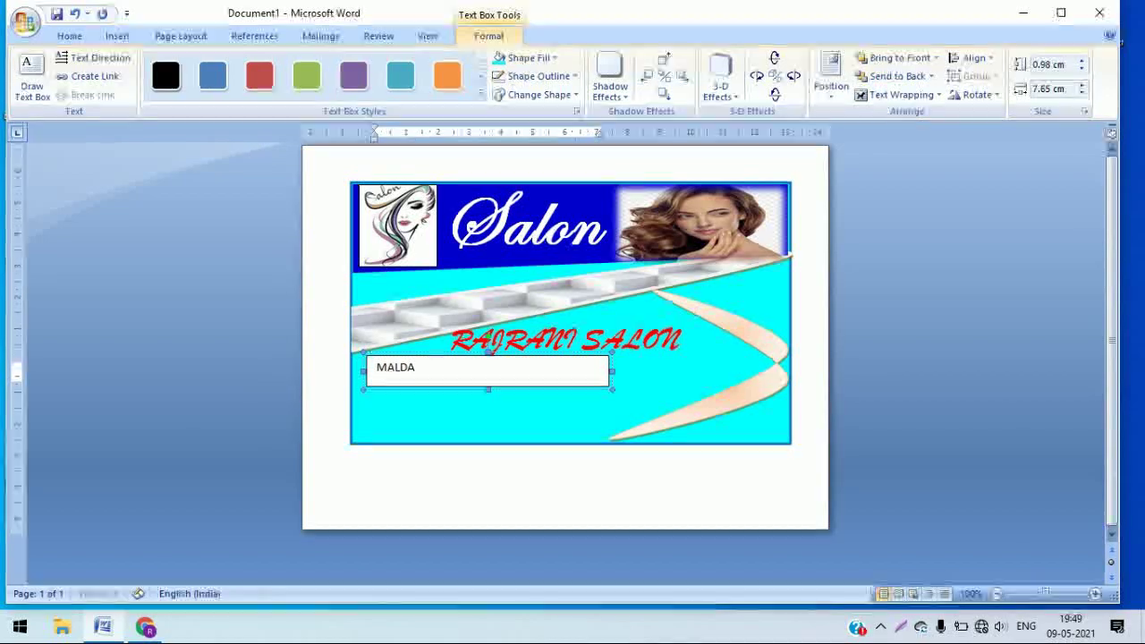
text(IGANJ,)
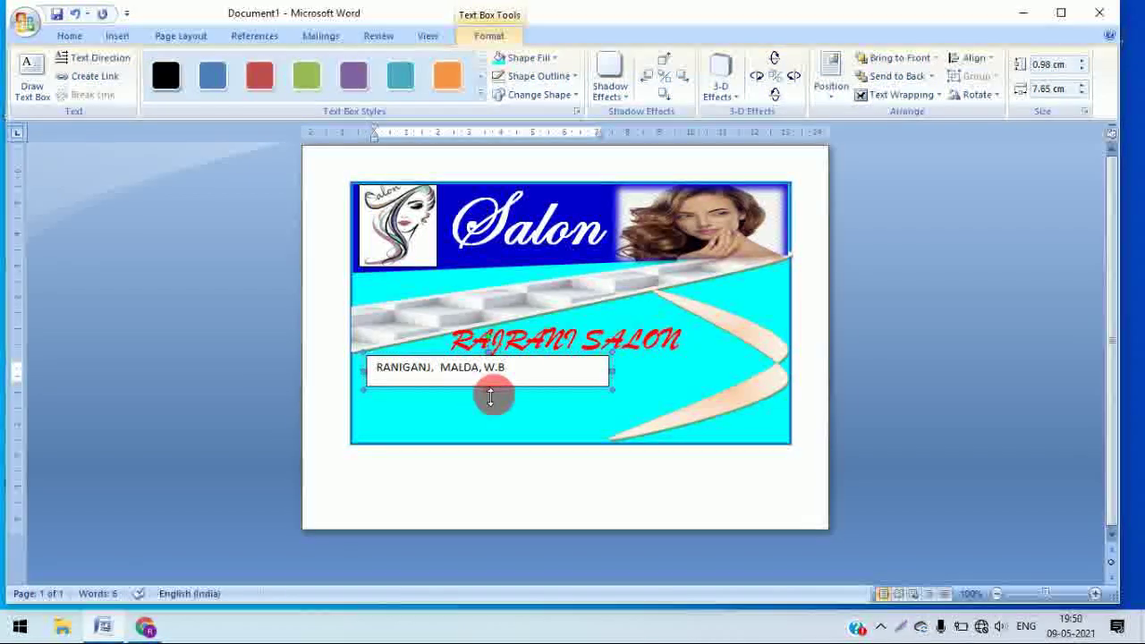
Step: Make the address text bold at 12 pt
drag(511, 369, 408, 379)
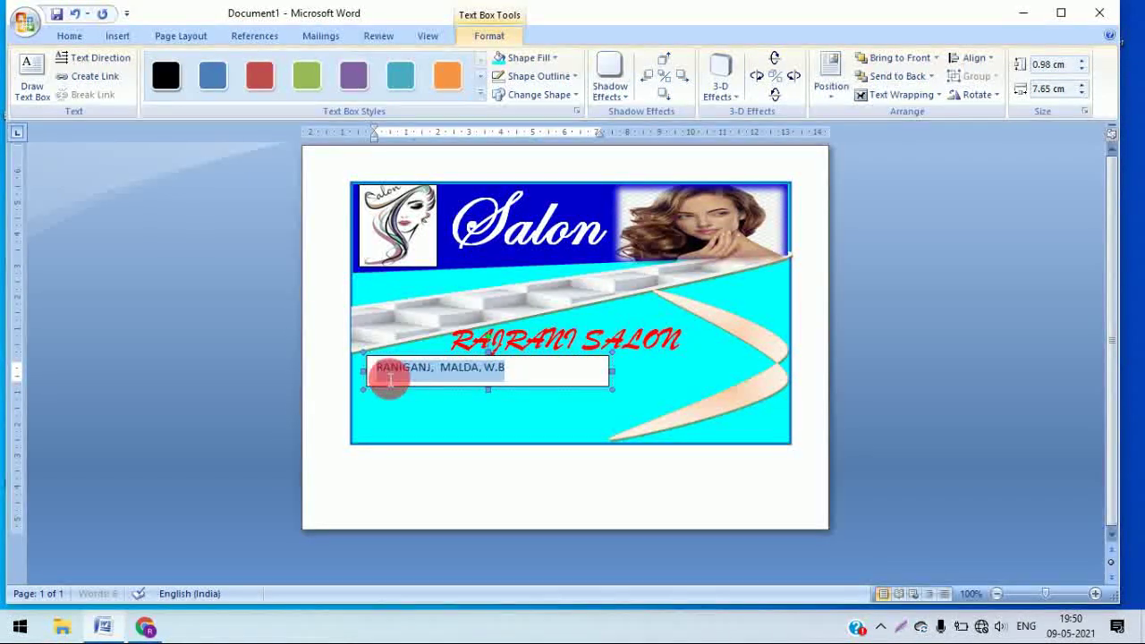
click(68, 37)
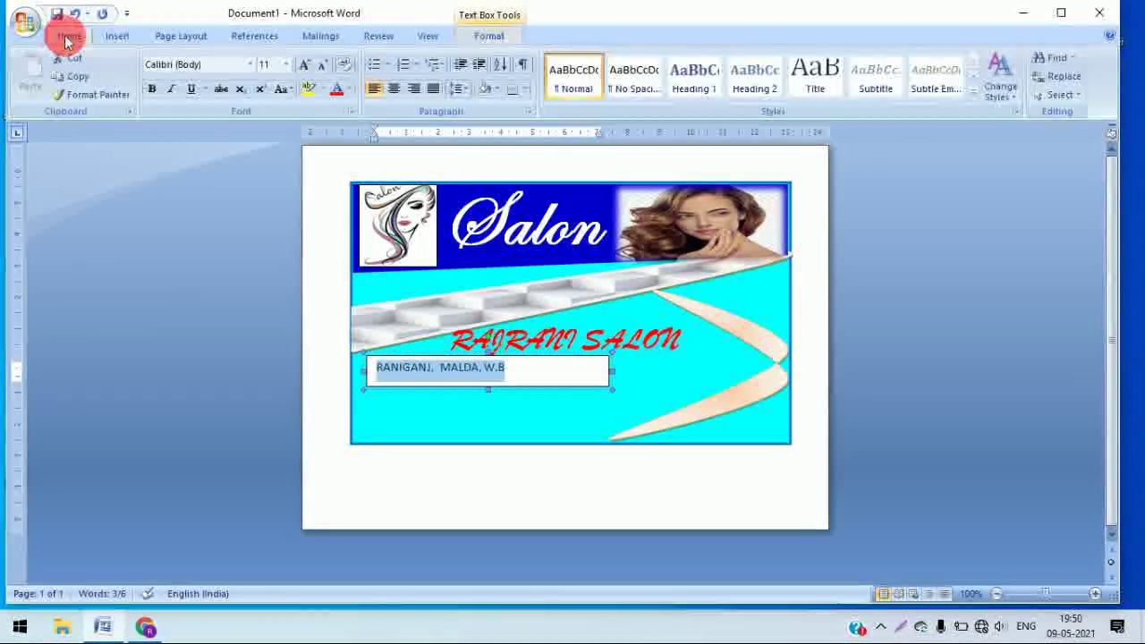
click(301, 66)
click(153, 89)
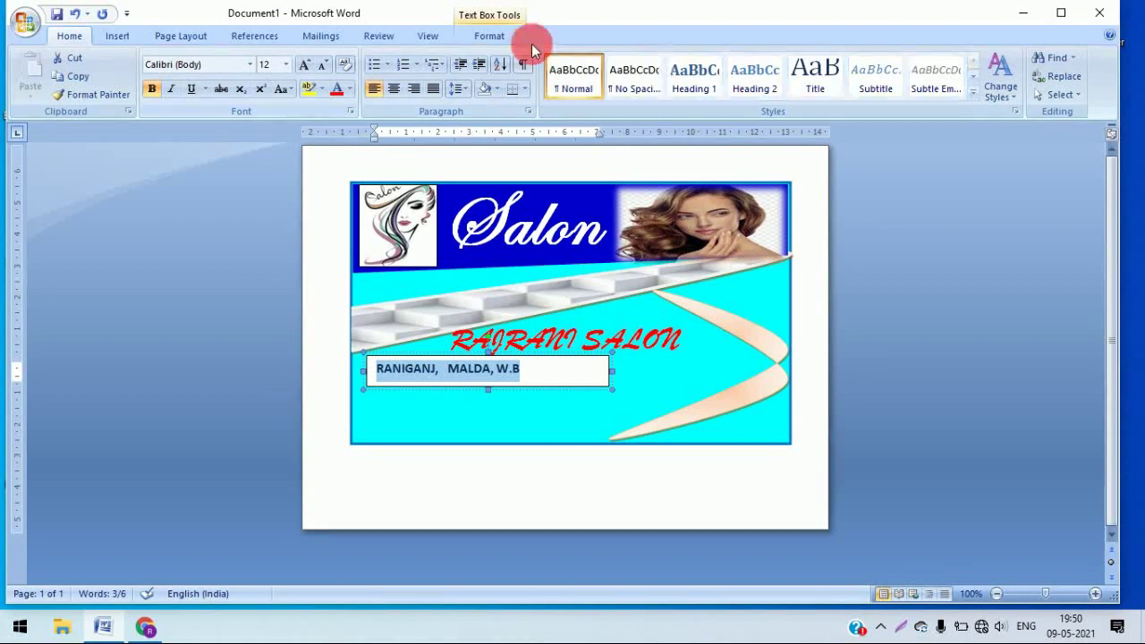
Step: Remove the address box's white fill and its outline
click(479, 37)
click(519, 58)
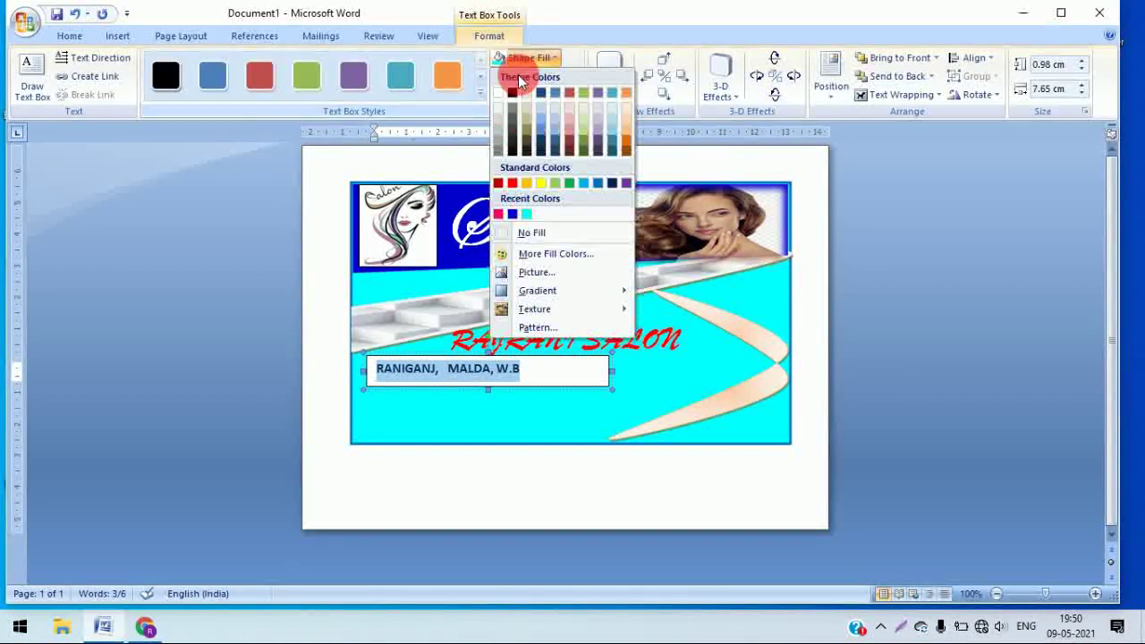
click(534, 232)
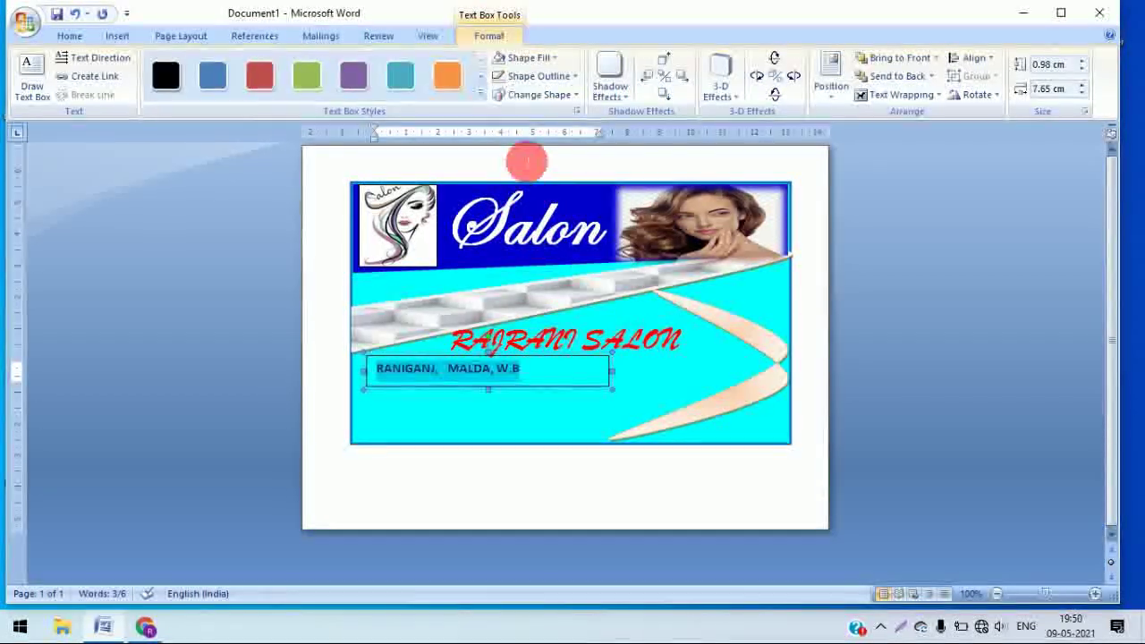
click(522, 80)
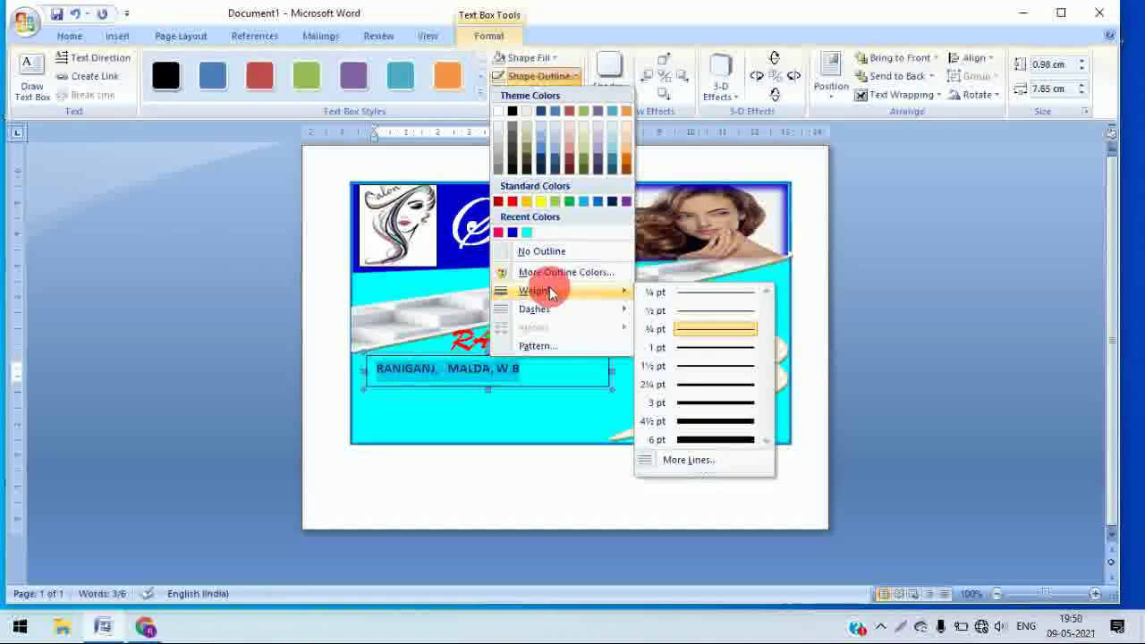
click(541, 251)
click(555, 407)
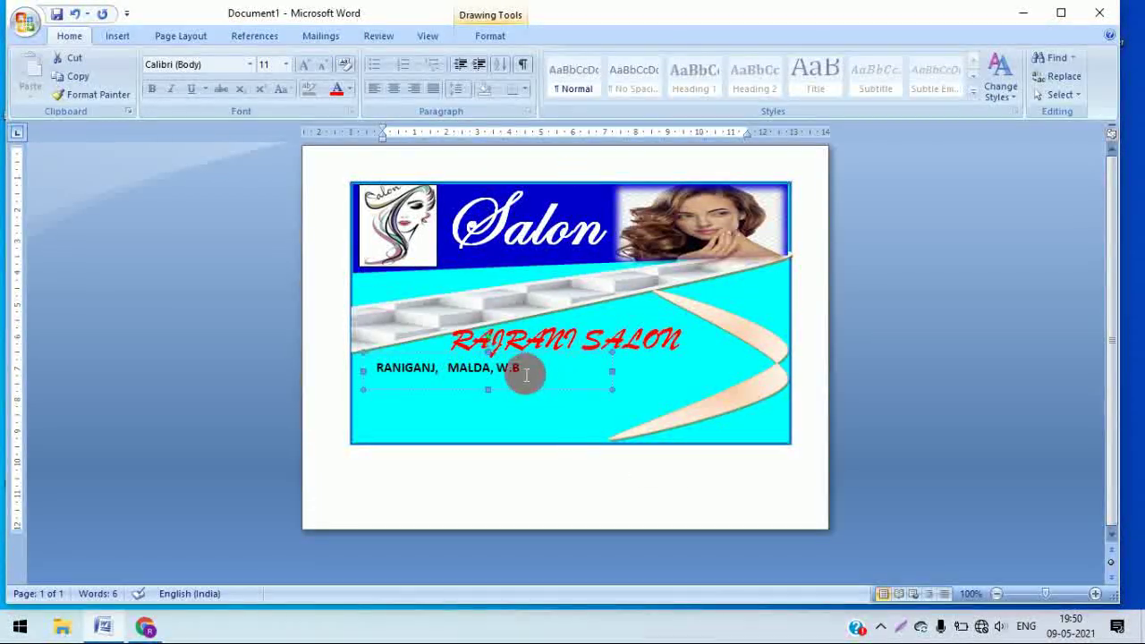
Step: Enlarge the address text to 18 pt
drag(525, 370, 387, 380)
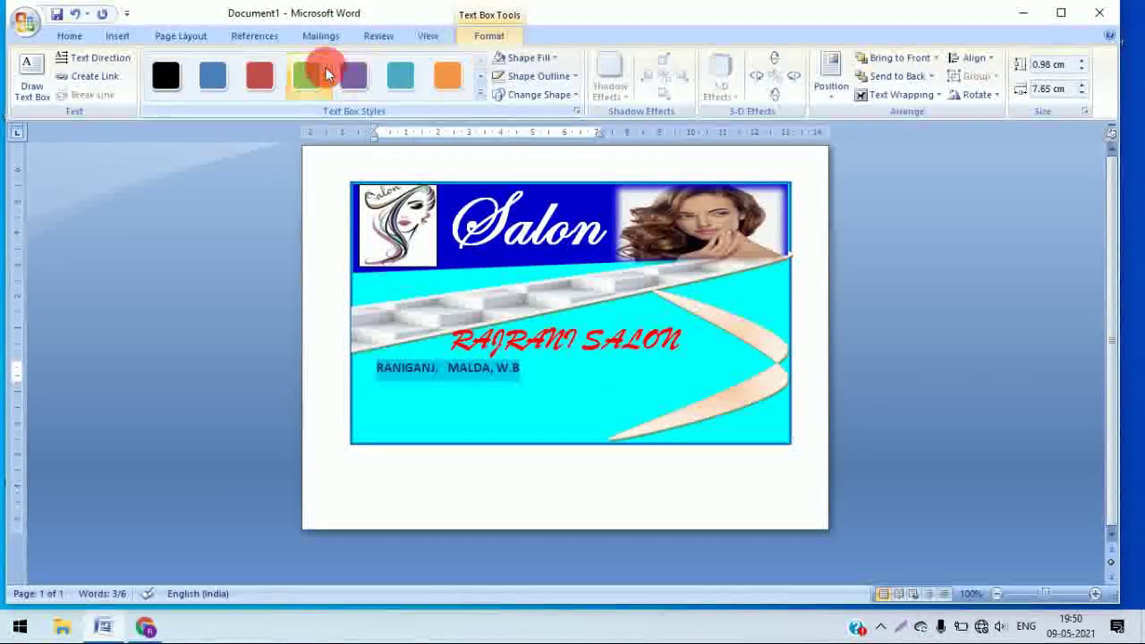
click(69, 36)
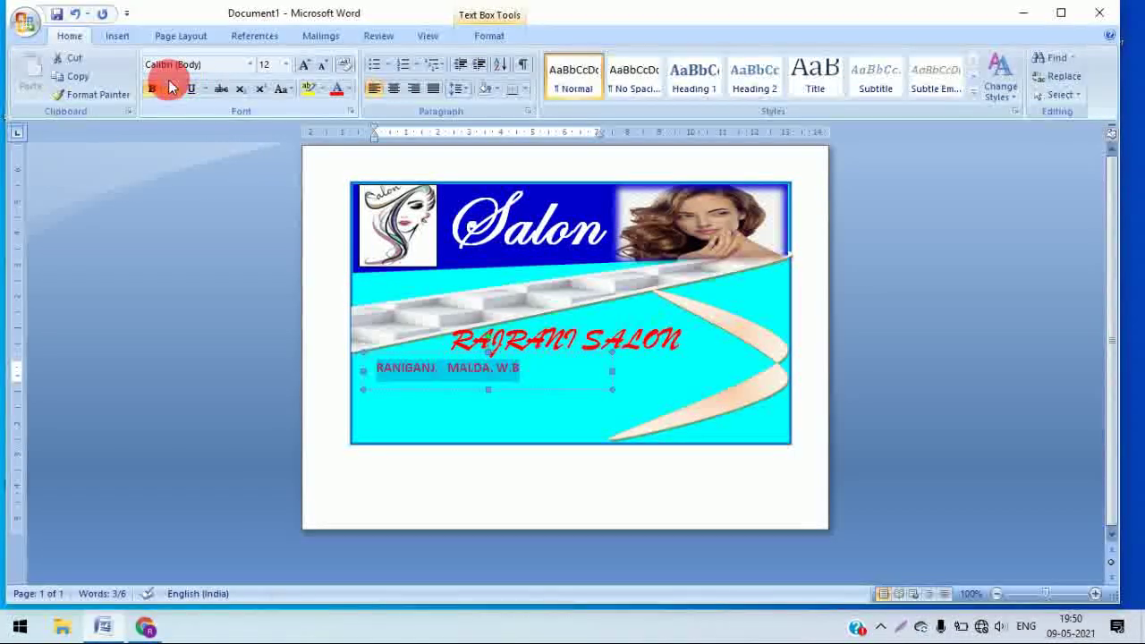
click(305, 68)
click(305, 68)
click(305, 68)
click(731, 498)
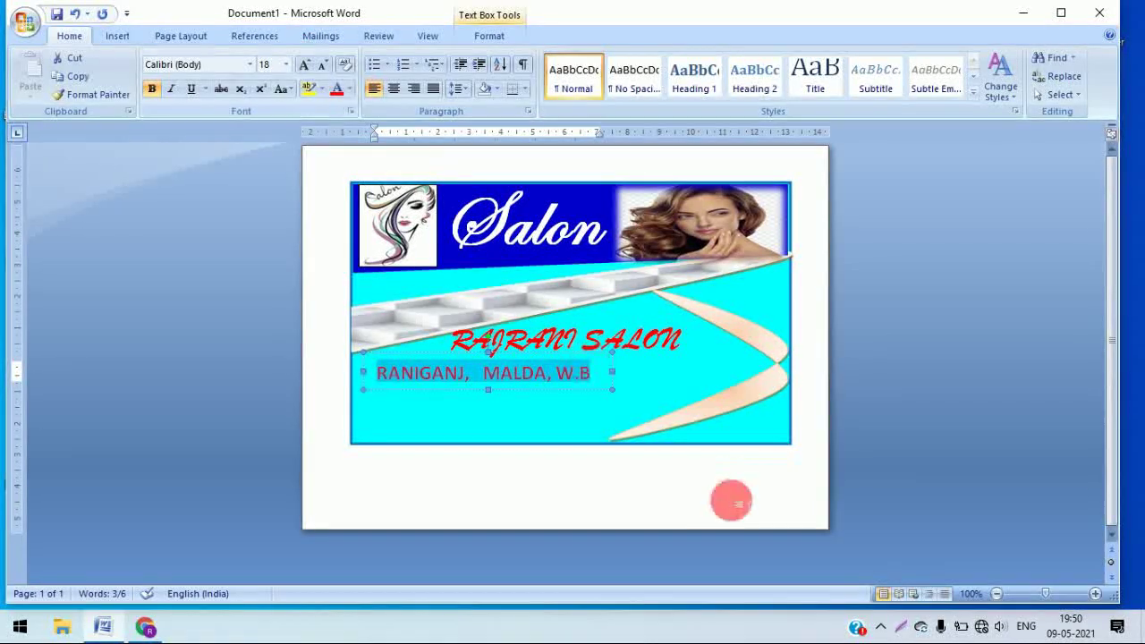
click(659, 393)
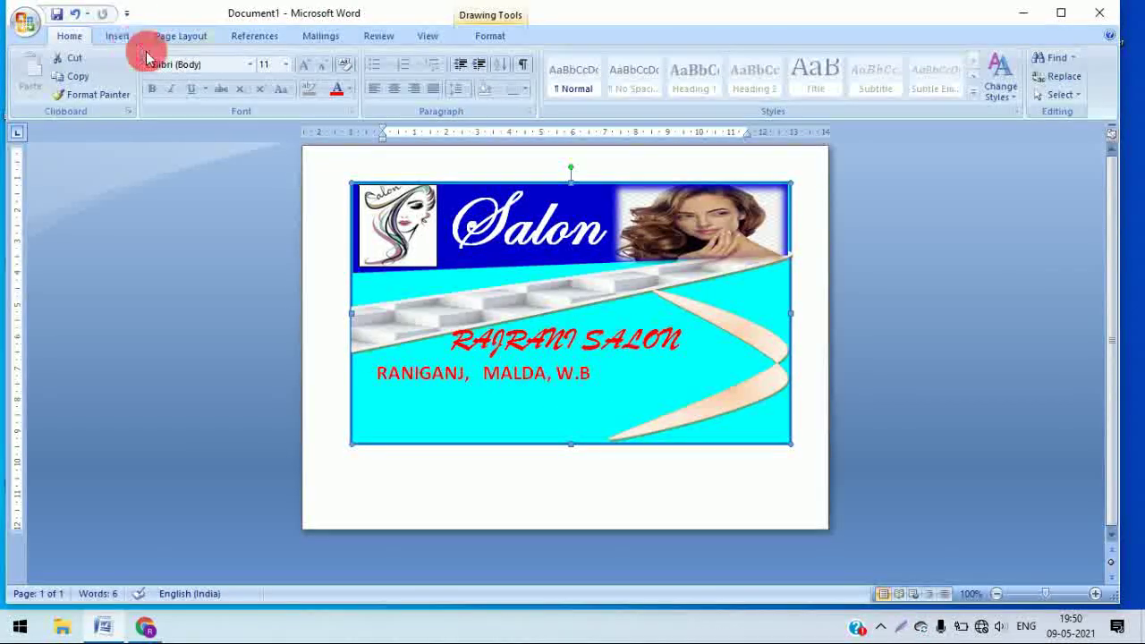
click(113, 36)
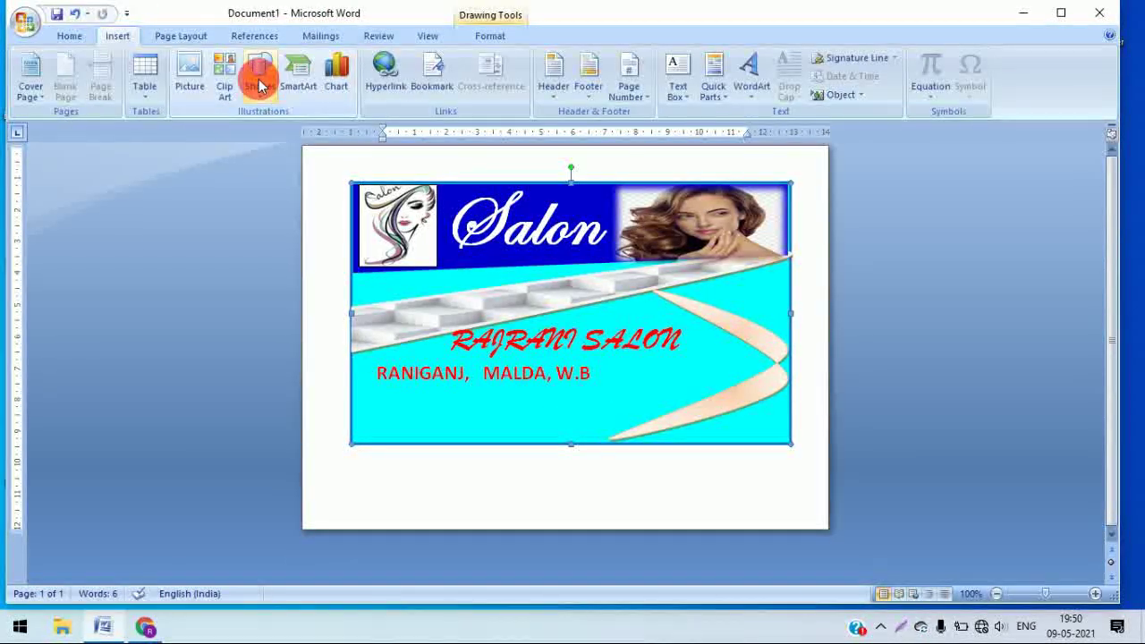
Step: Draw a text rectangle below the address and type the contact number into it
click(259, 85)
click(319, 128)
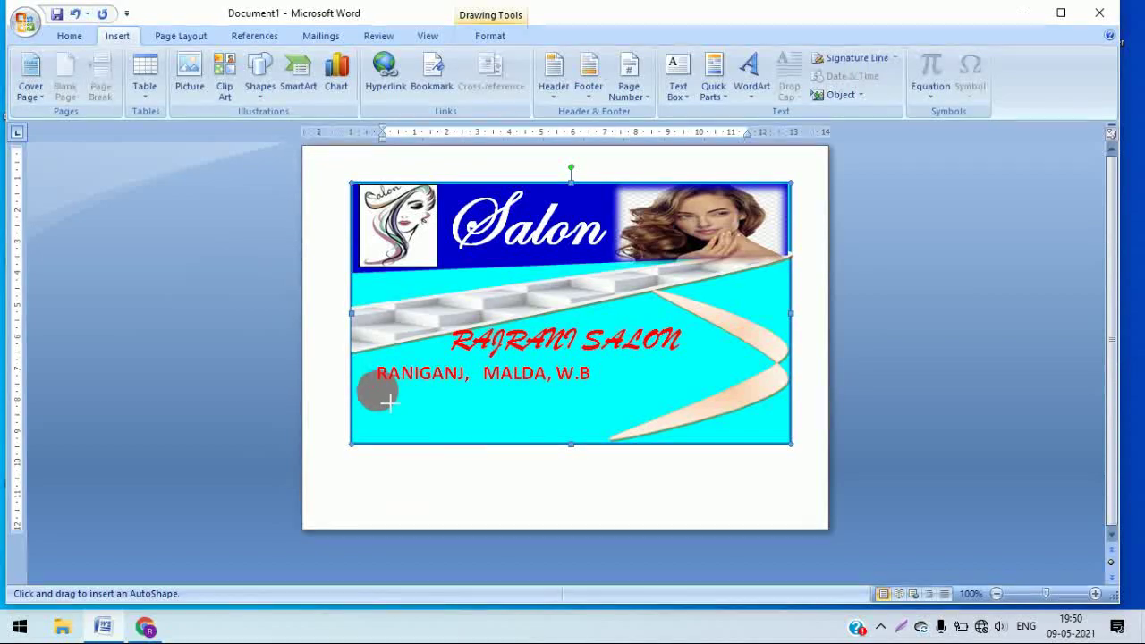
drag(376, 387, 589, 422)
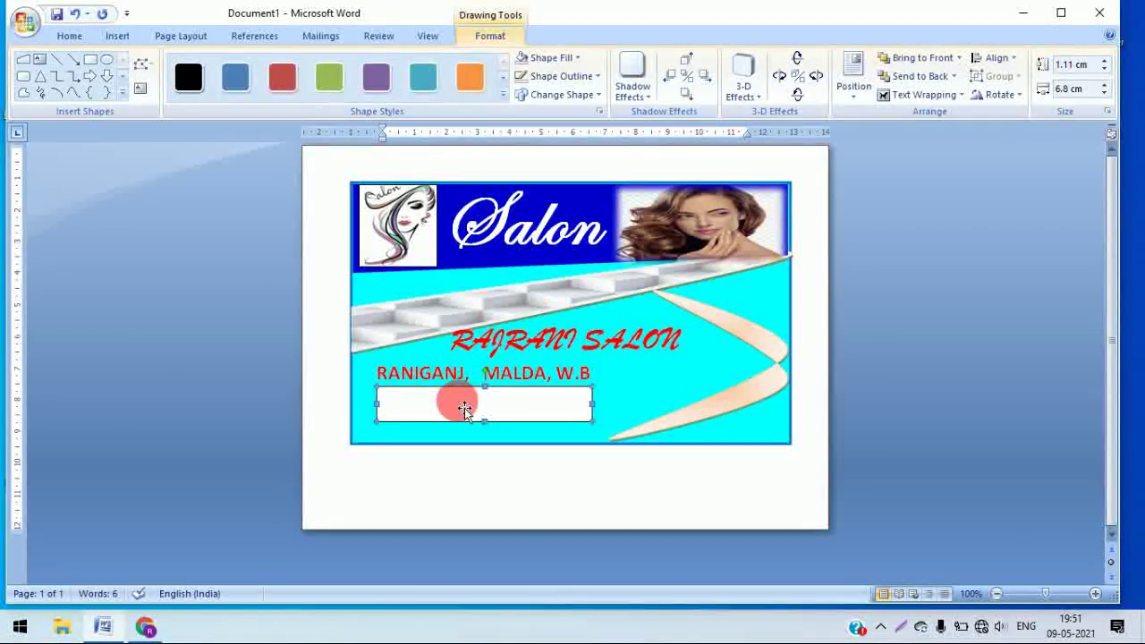
right_click(457, 401)
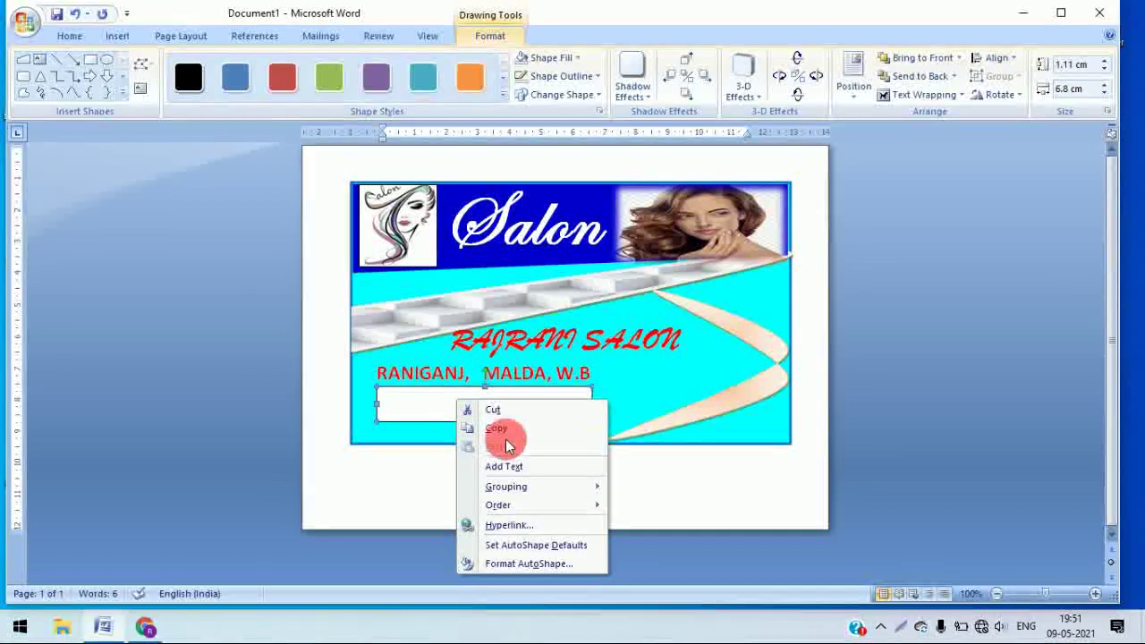
click(516, 467)
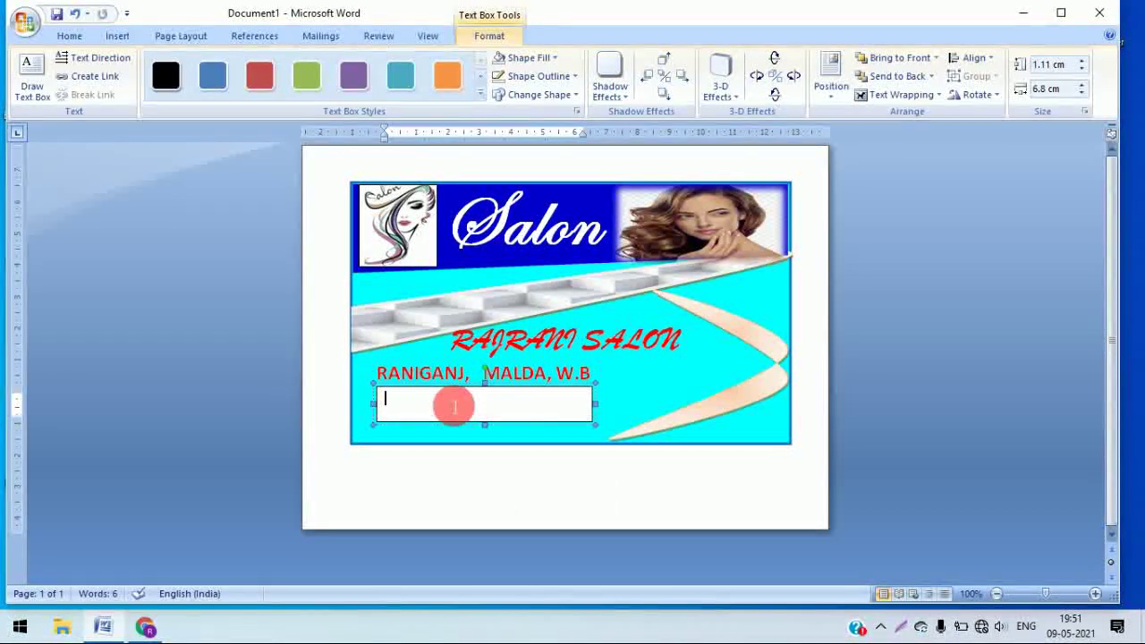
text(Co)
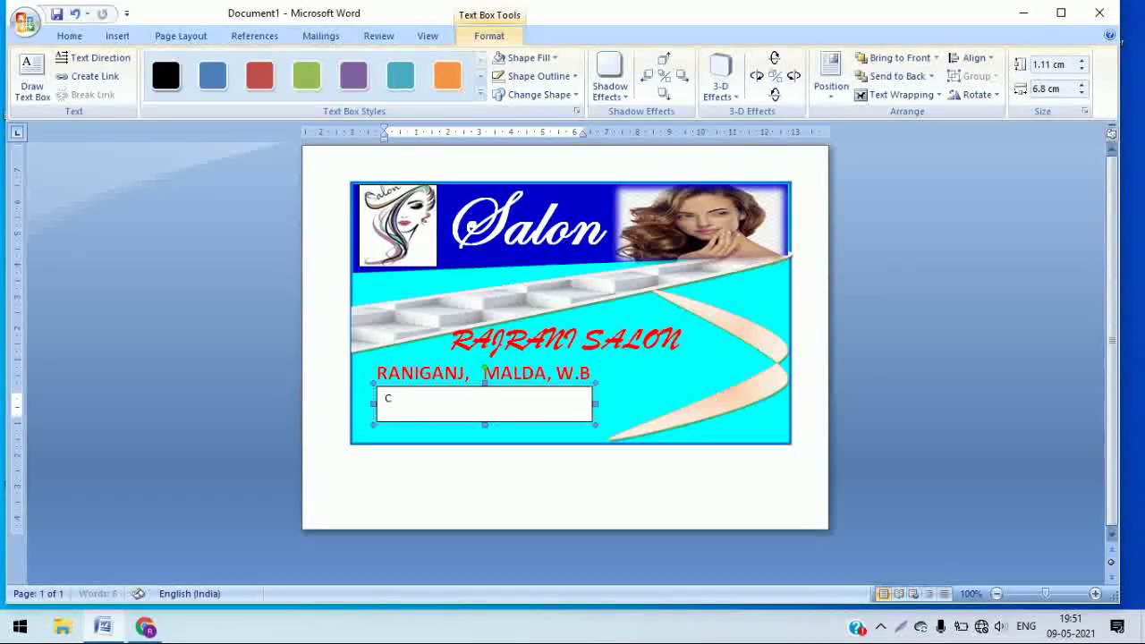
text(ntac)
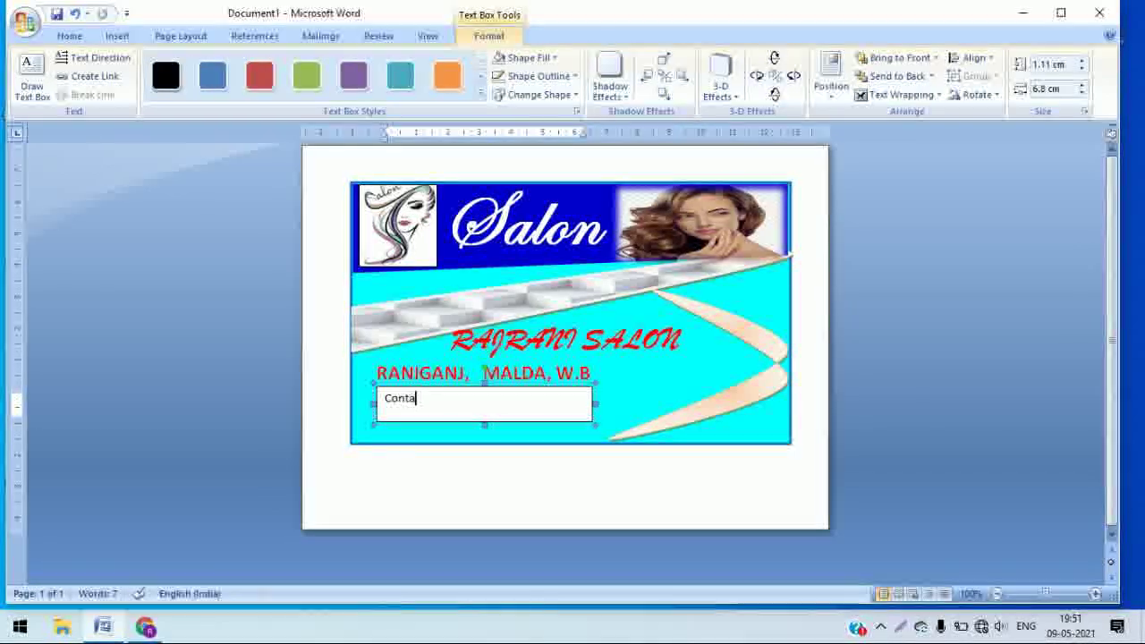
text(t)
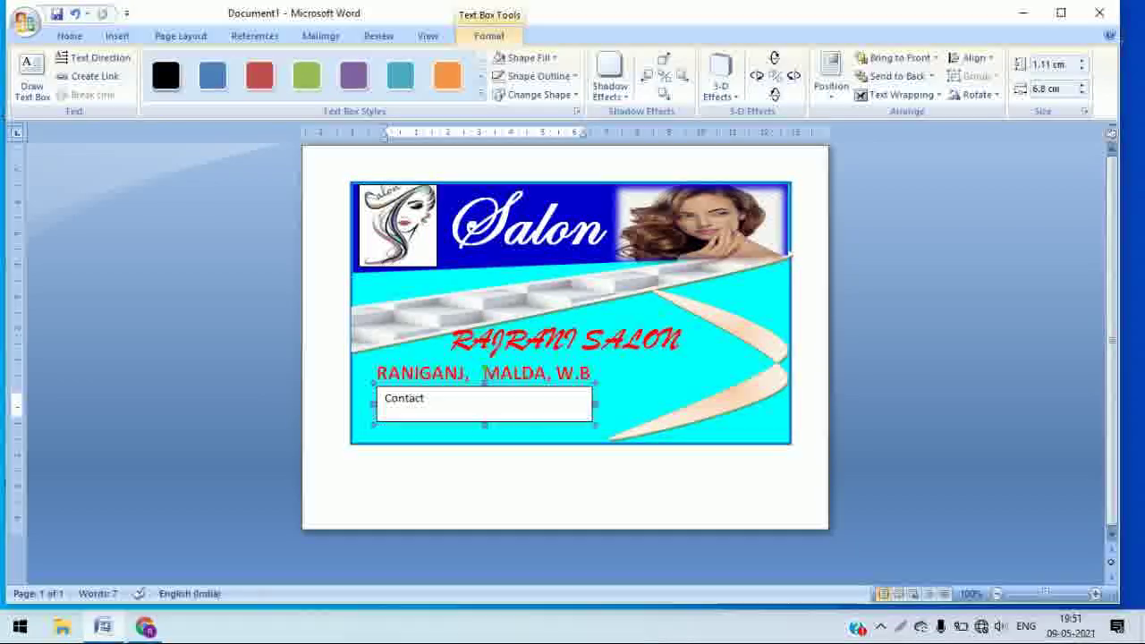
text( no)
key(BackSpace)
key(BackSpace)
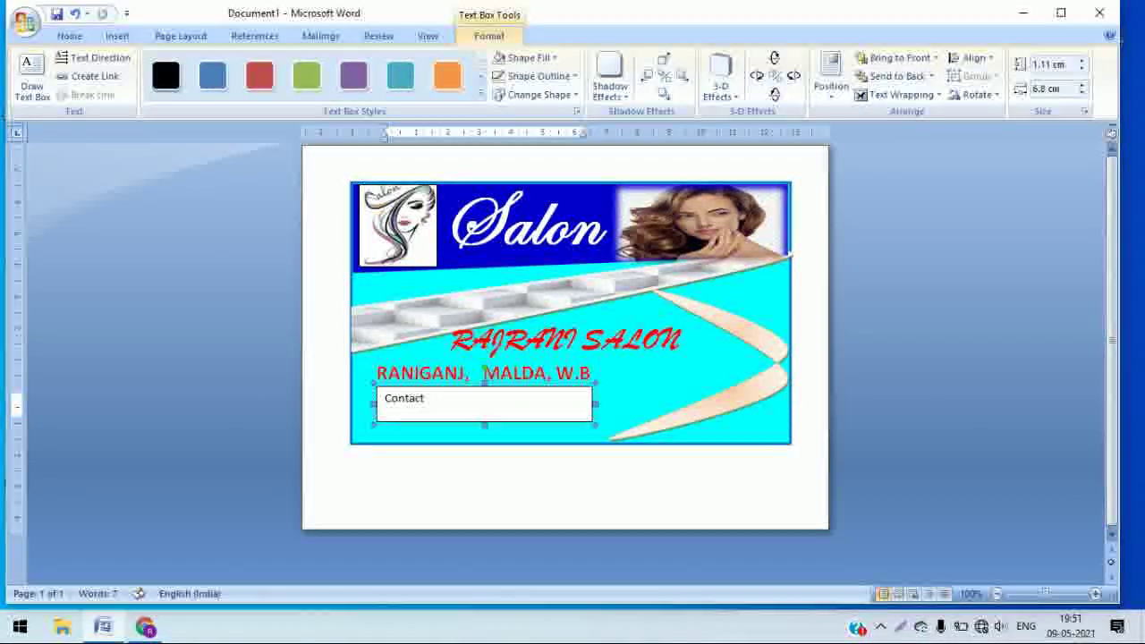
text(o-)
text( 9)
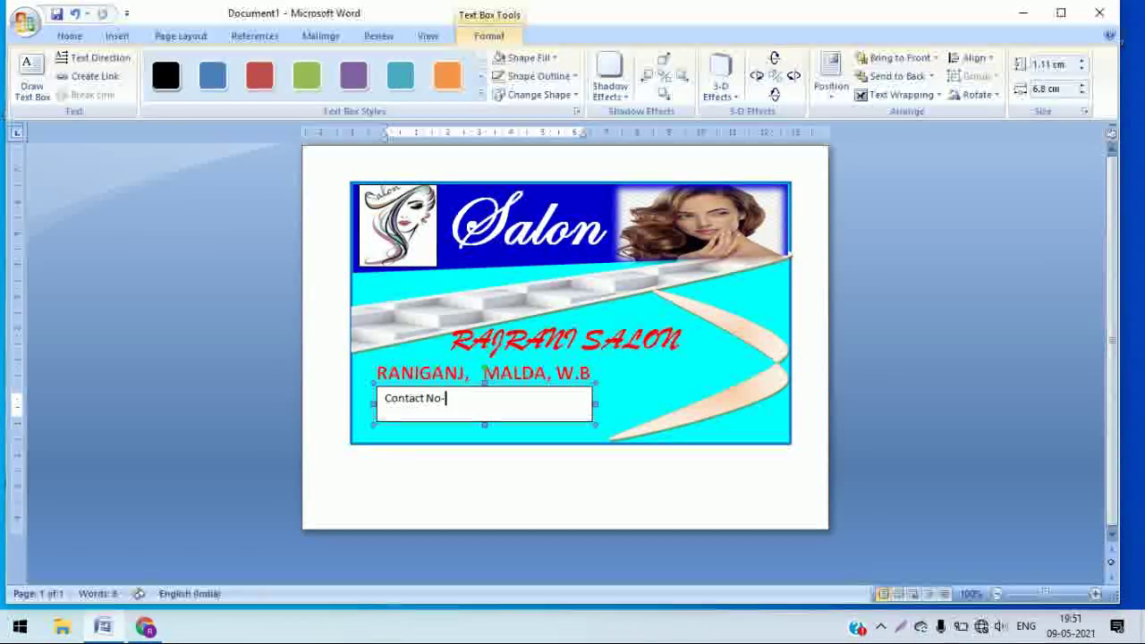
text(800)
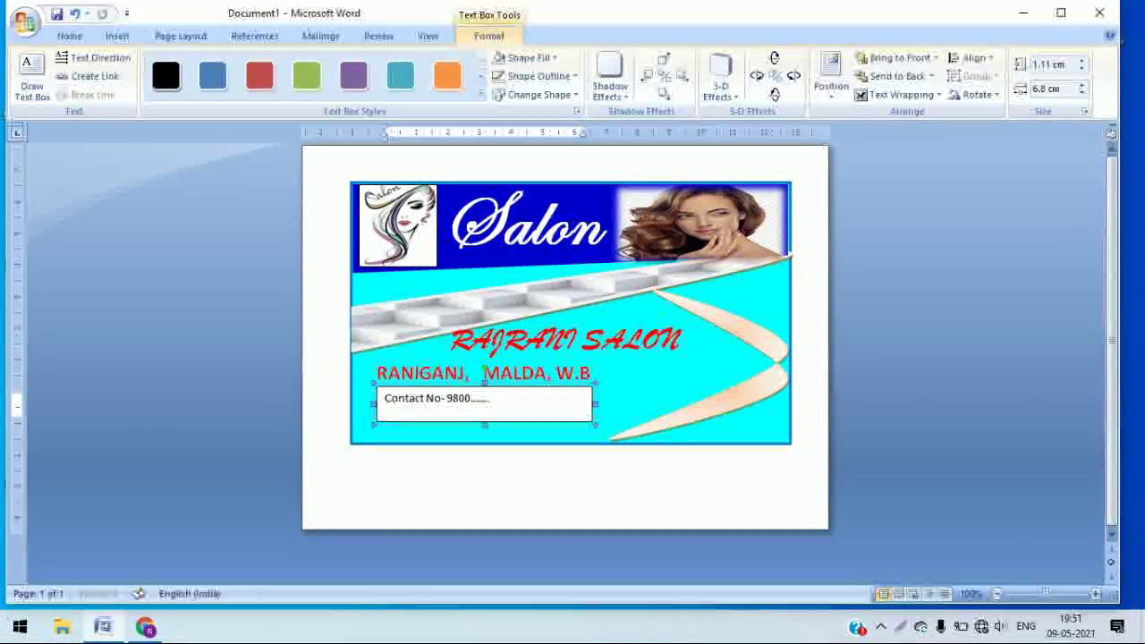
text(......9)
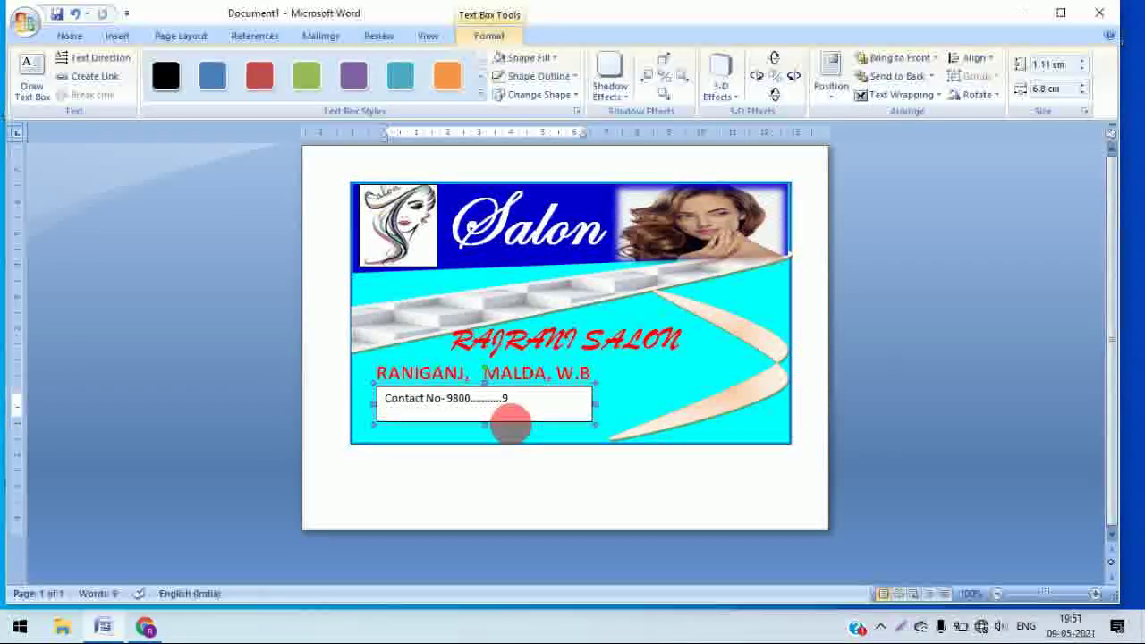
text(/989000200)
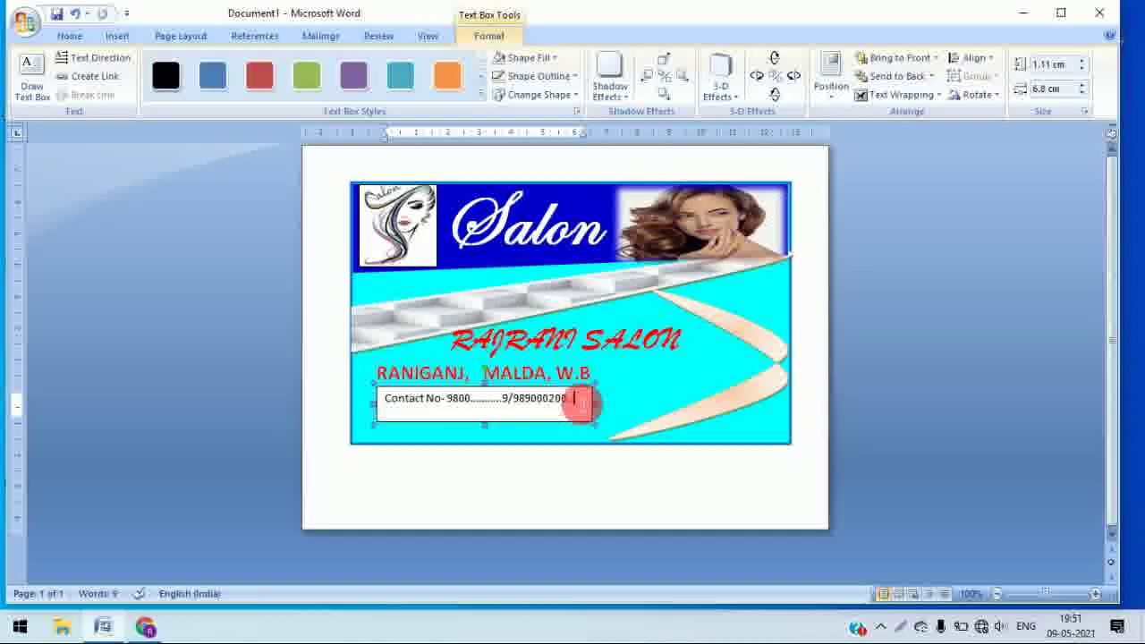
Step: Make the contact number line bold and red
drag(579, 402, 372, 402)
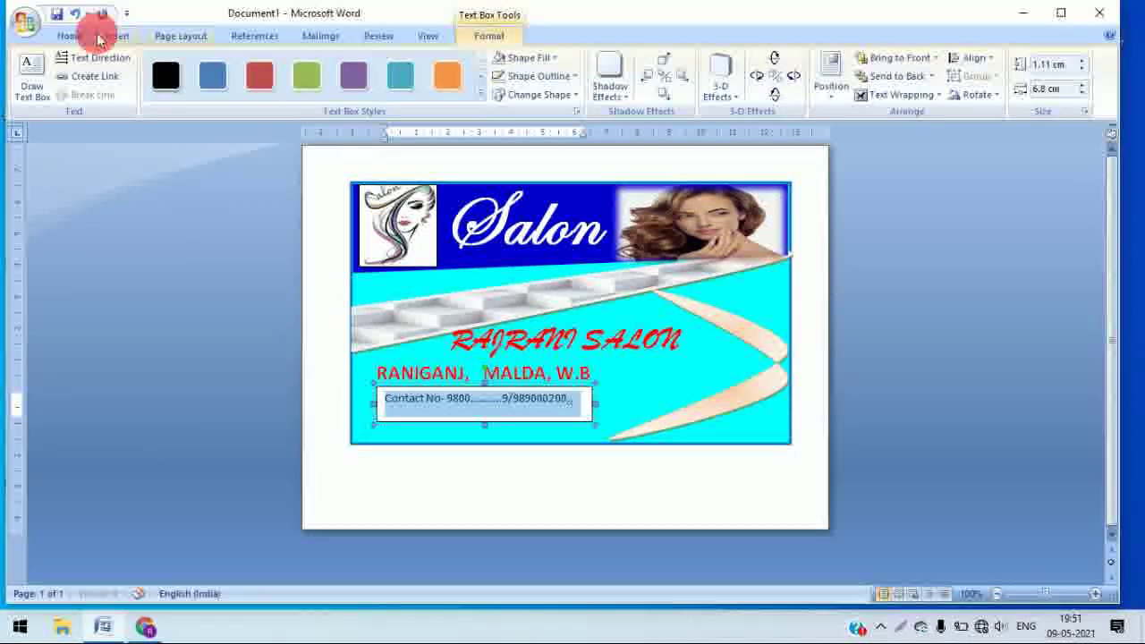
click(69, 36)
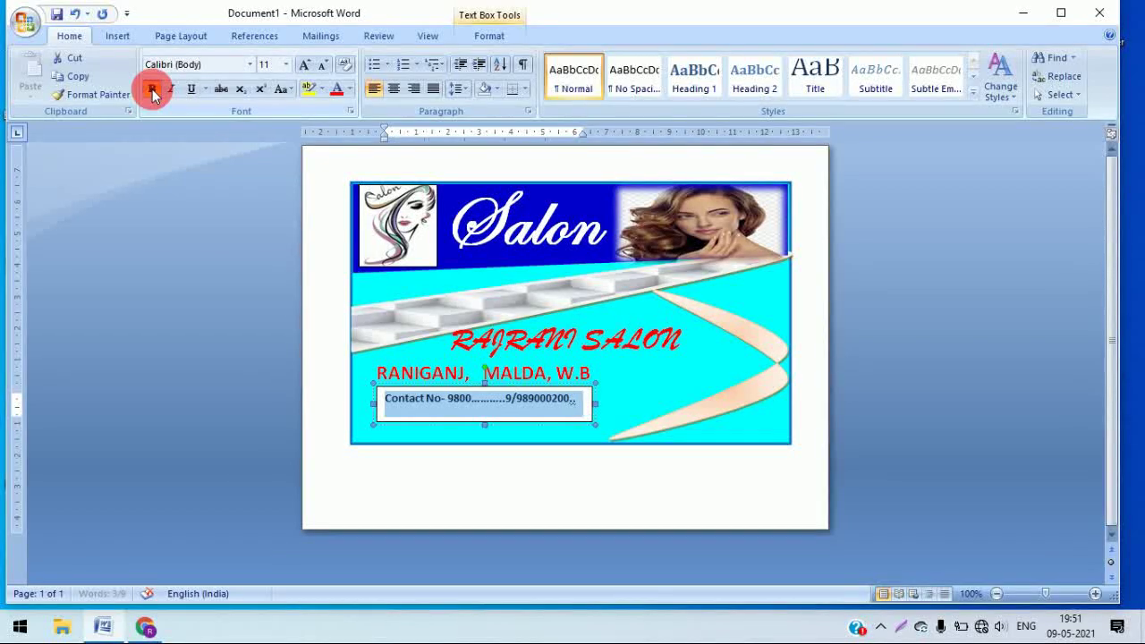
click(340, 93)
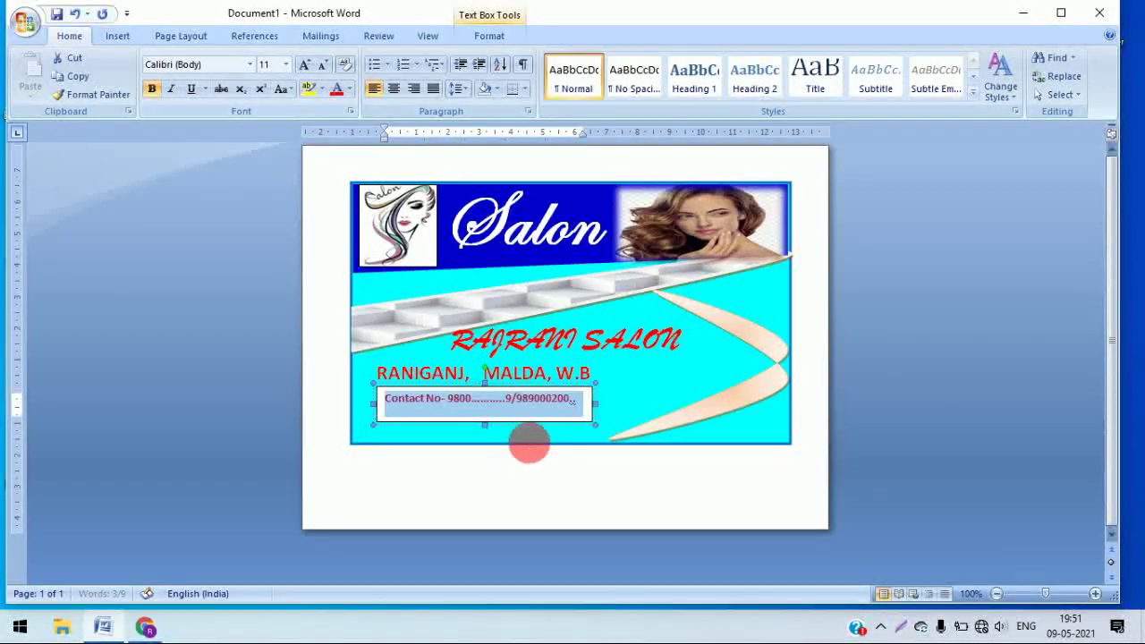
click(535, 441)
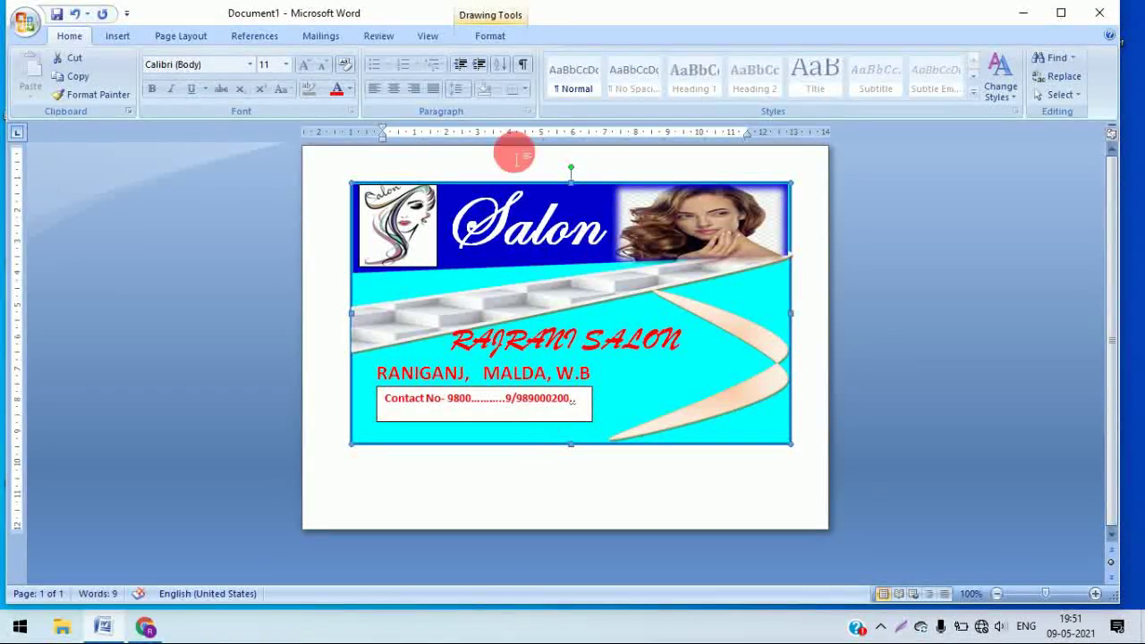
Step: Give the contact box a cyan fill and no outline, and move it up under the address
click(516, 419)
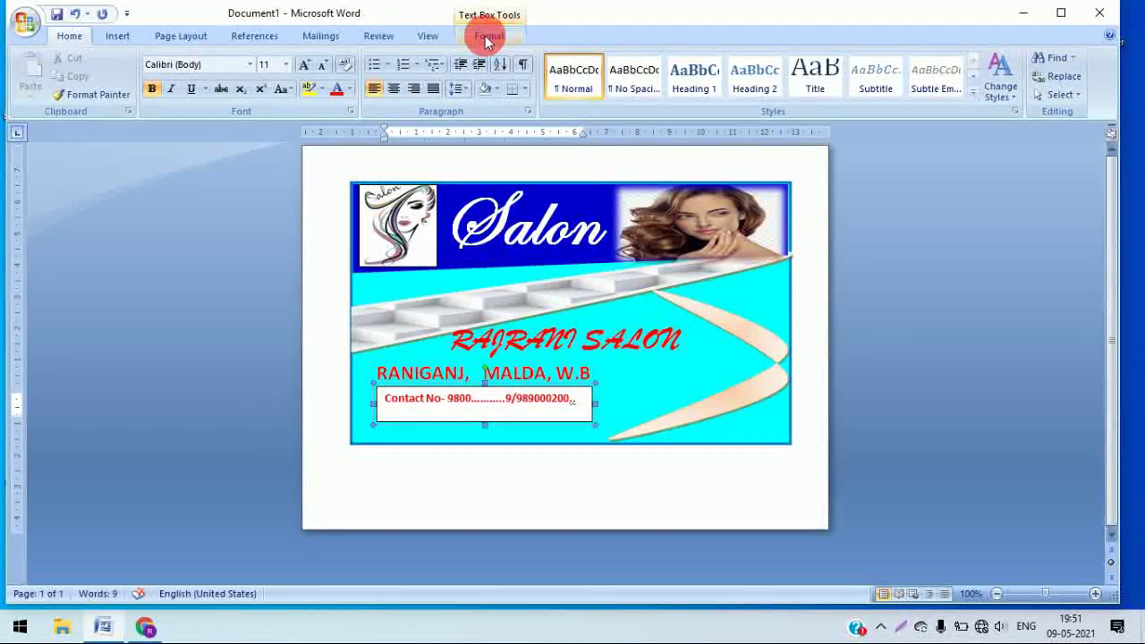
click(488, 35)
click(528, 57)
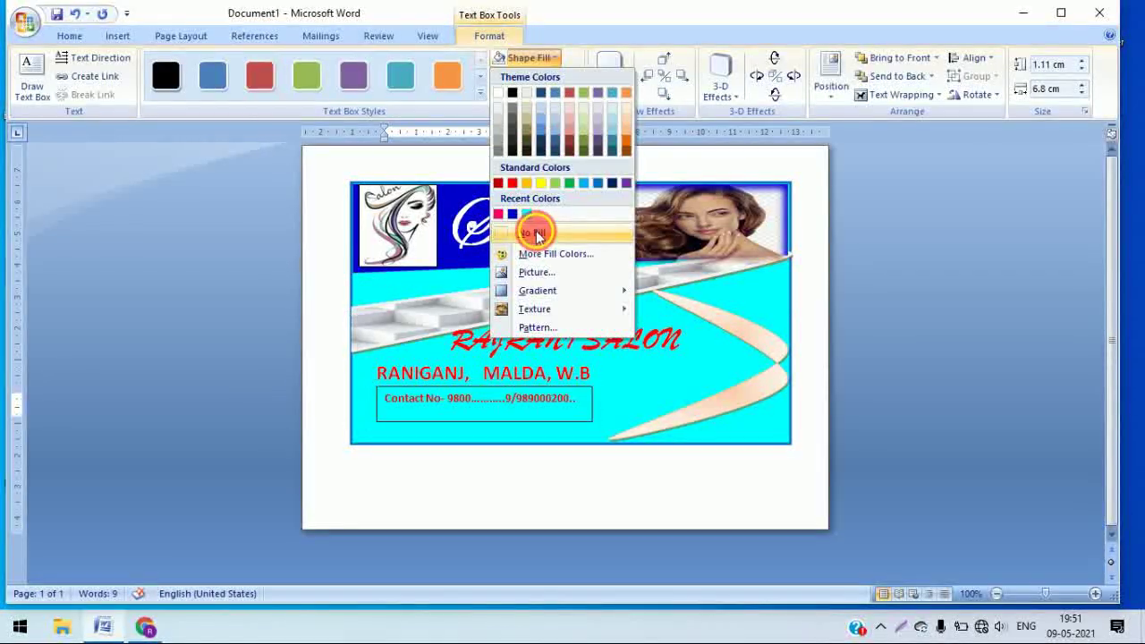
click(526, 213)
click(508, 79)
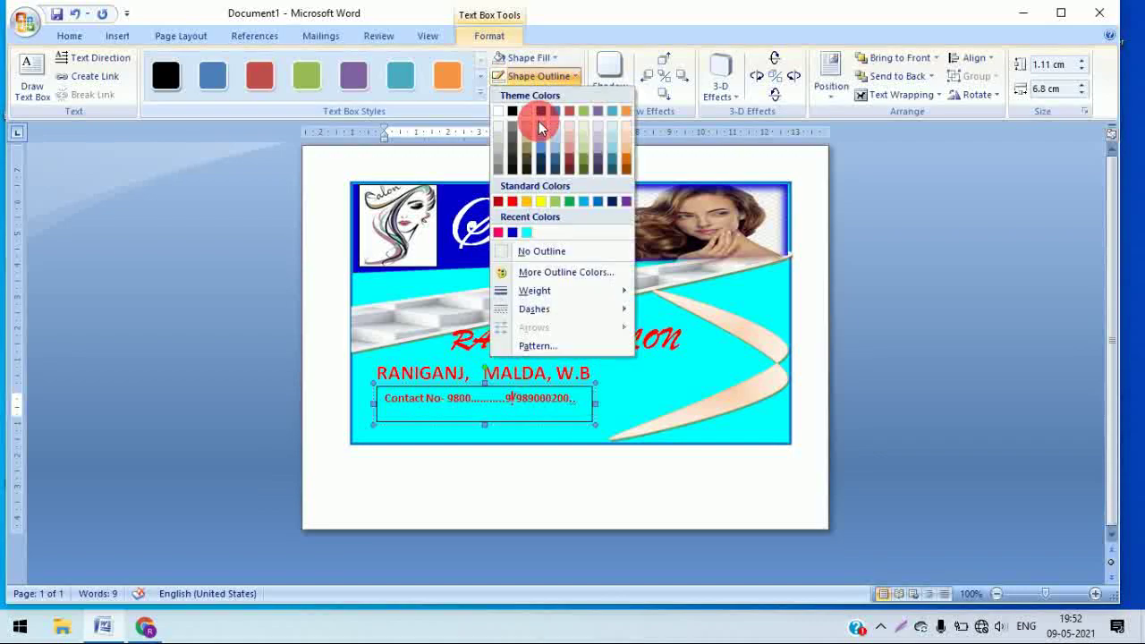
click(541, 251)
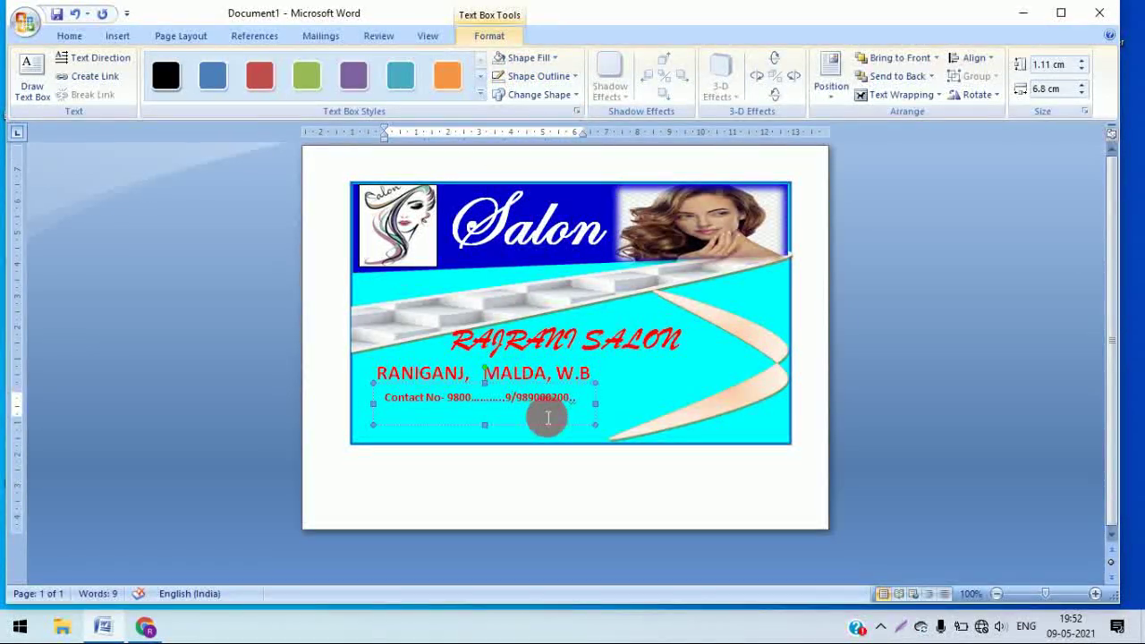
mouse_move(472, 382)
mouse_down()
mouse_move(491, 390)
mouse_move(481, 379)
mouse_up()
click(498, 424)
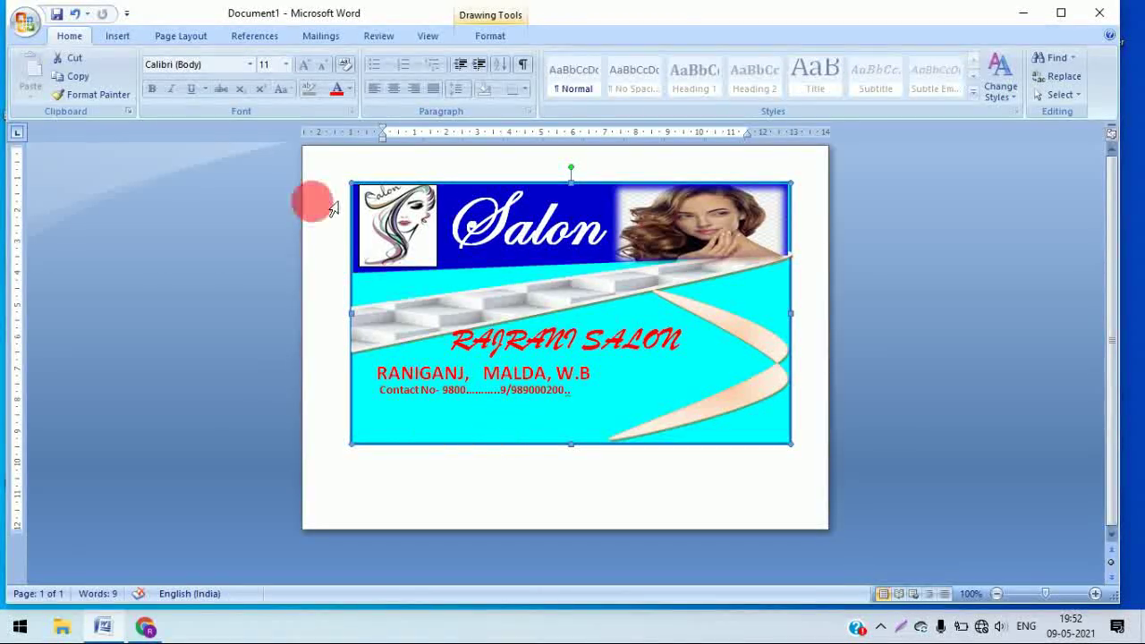
click(117, 36)
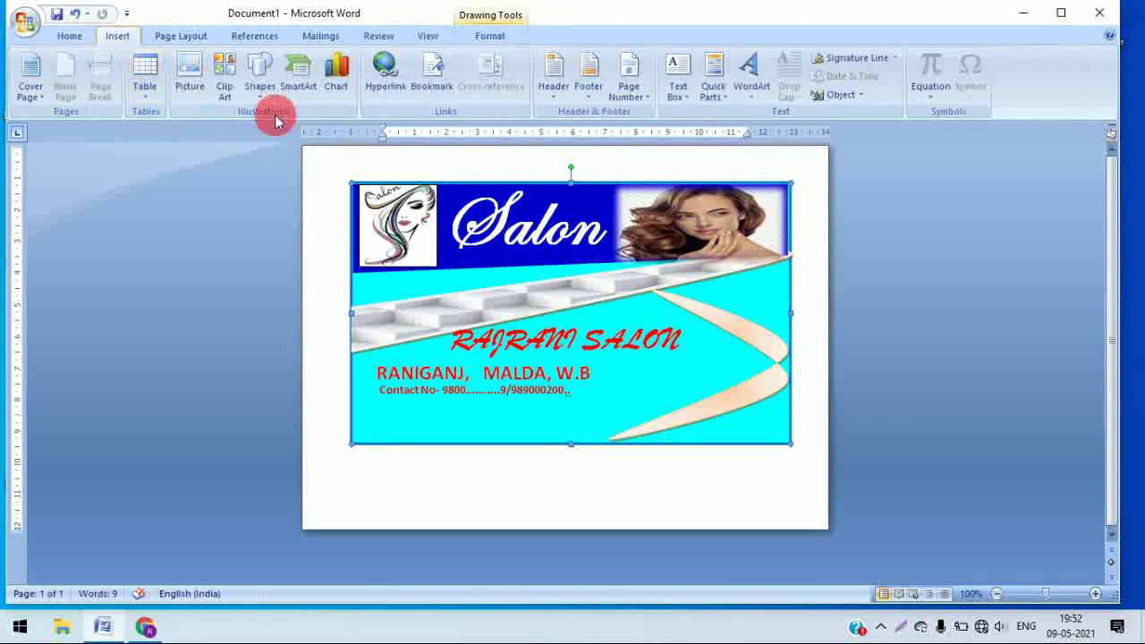
Step: Draw a slightly widened rectangle below the contact line and turn it into a text box
click(268, 90)
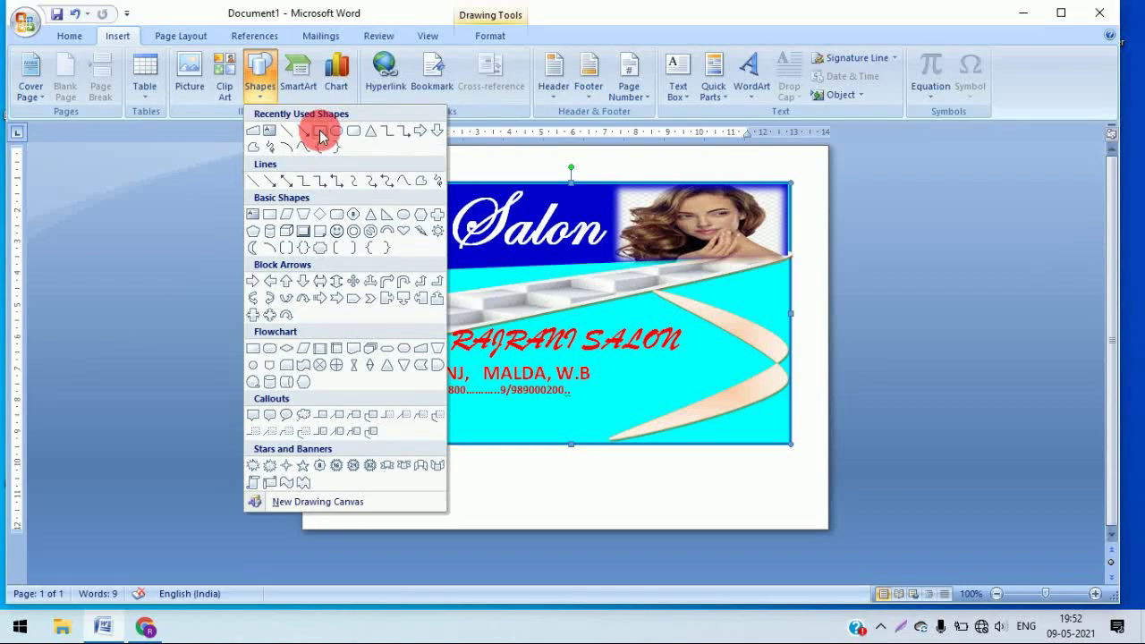
click(320, 133)
drag(382, 399, 581, 432)
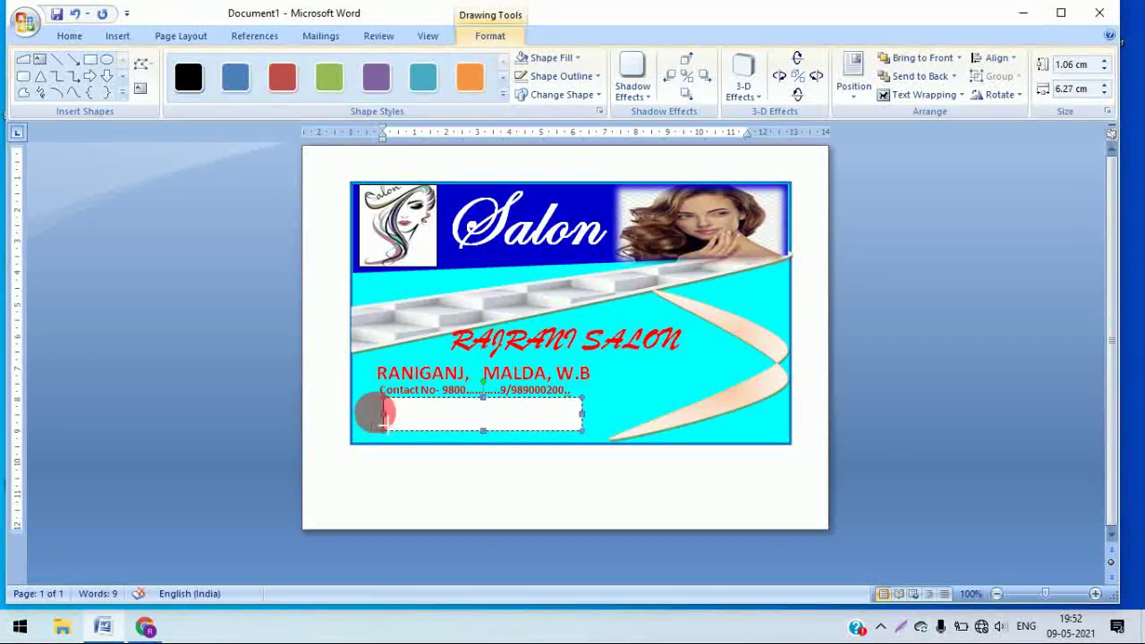
drag(382, 413, 378, 414)
right_click(398, 420)
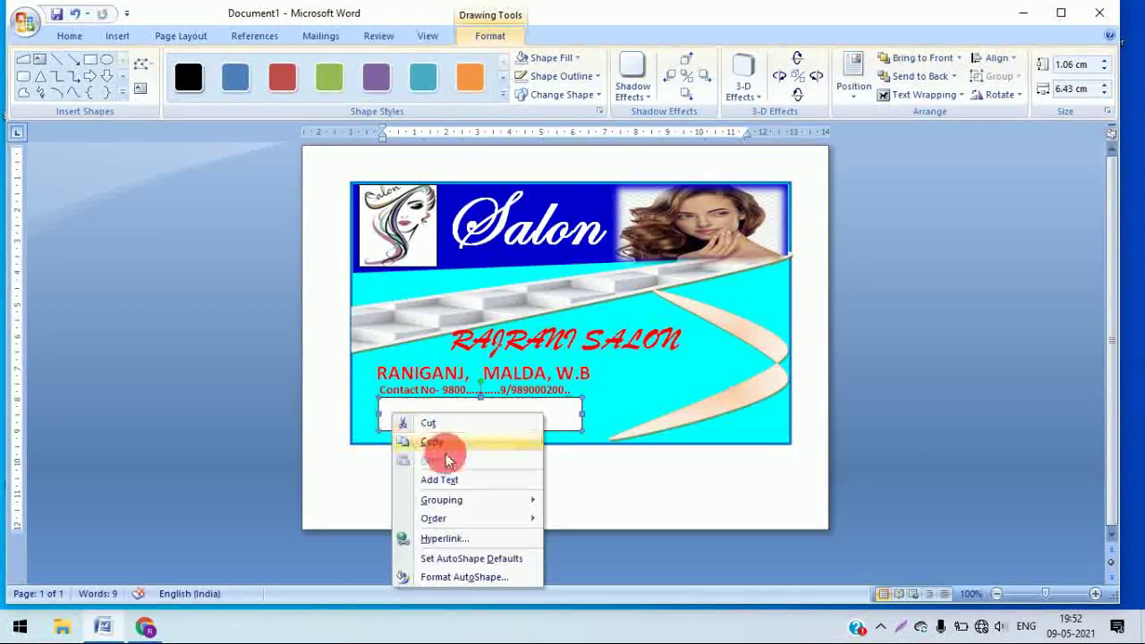
click(451, 481)
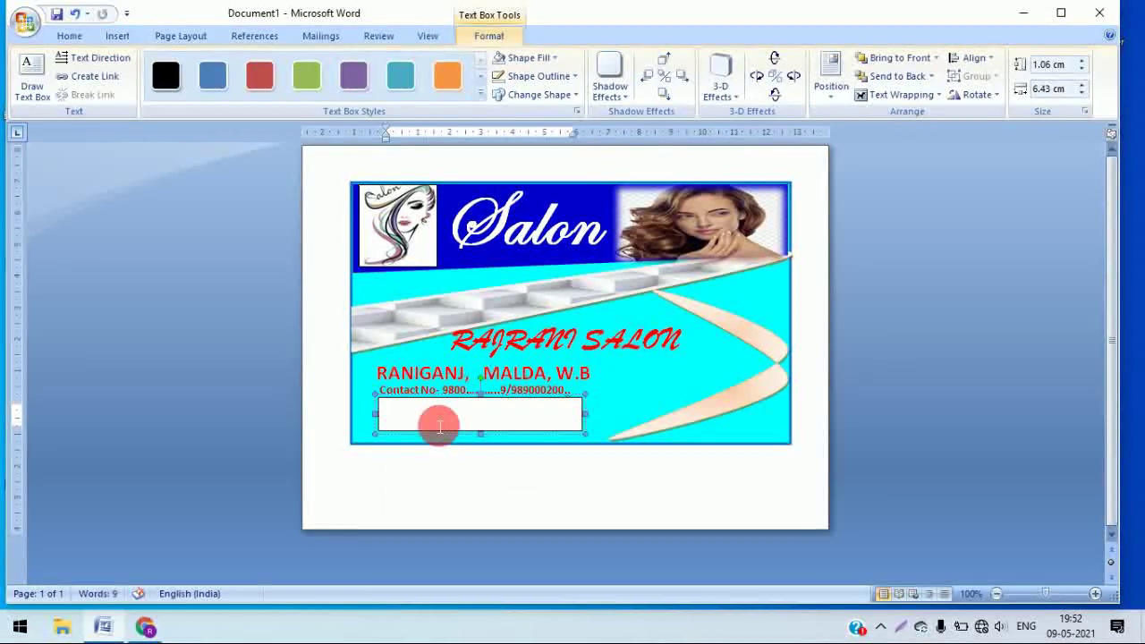
Step: Type the salon's e-mail address and correct its user name
text(Email id -)
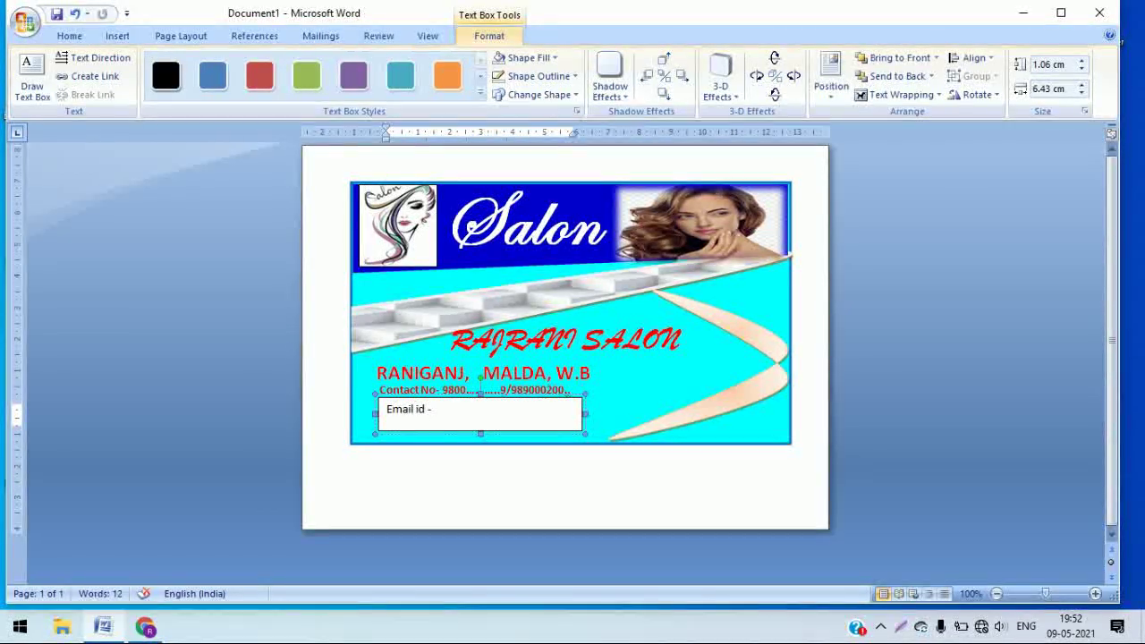
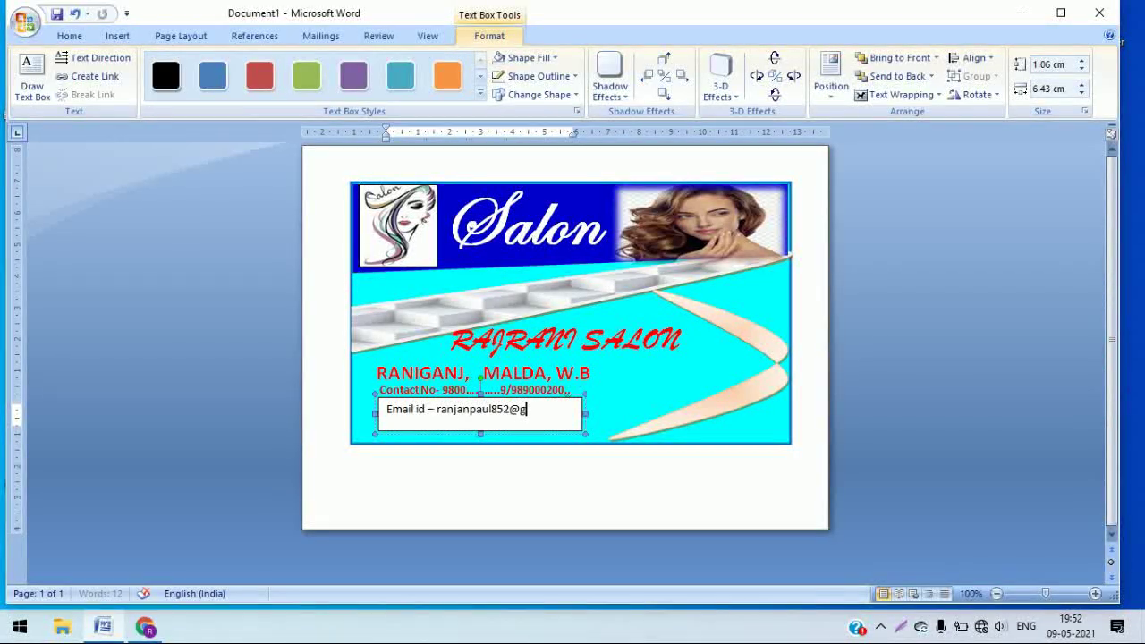
click(550, 408)
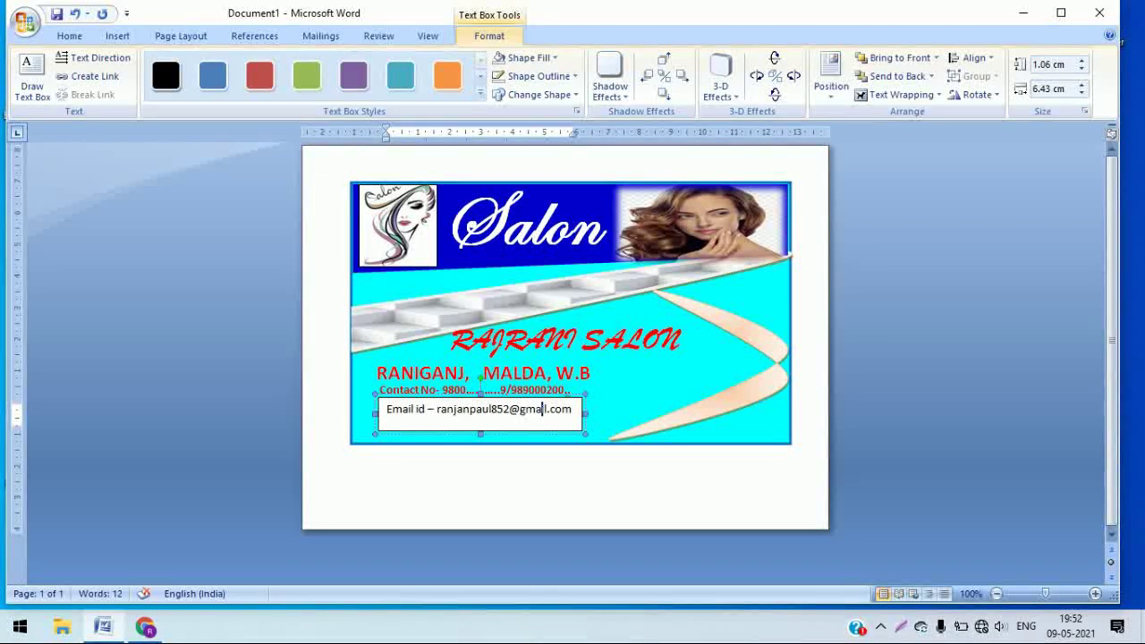
click(509, 408)
key(BackSpace)
key(BackSpace)
key(BackSpace)
key(BackSpace)
key(BackSpace)
key(BackSpace)
text(jrani)
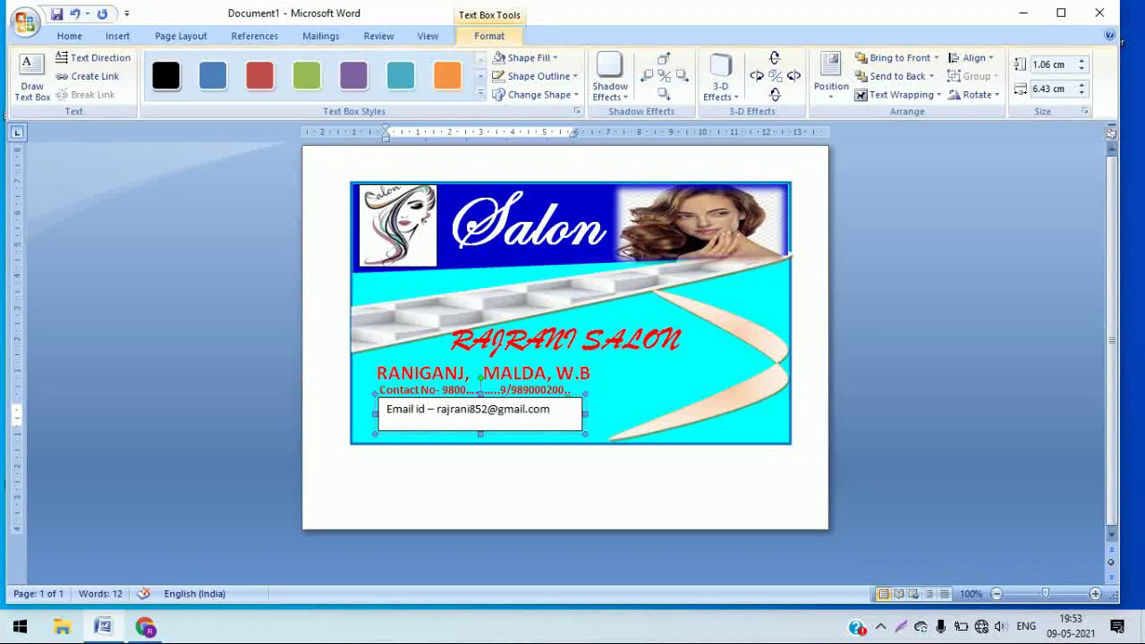
Step: Make the email line bold and red
click(563, 417)
drag(531, 423, 379, 417)
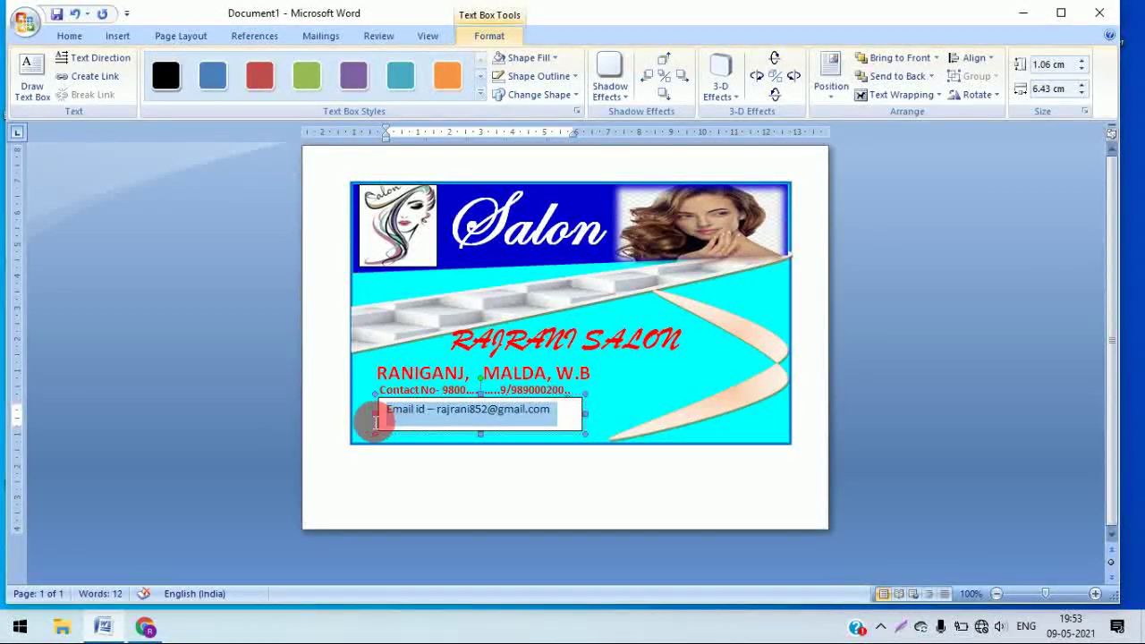
click(72, 39)
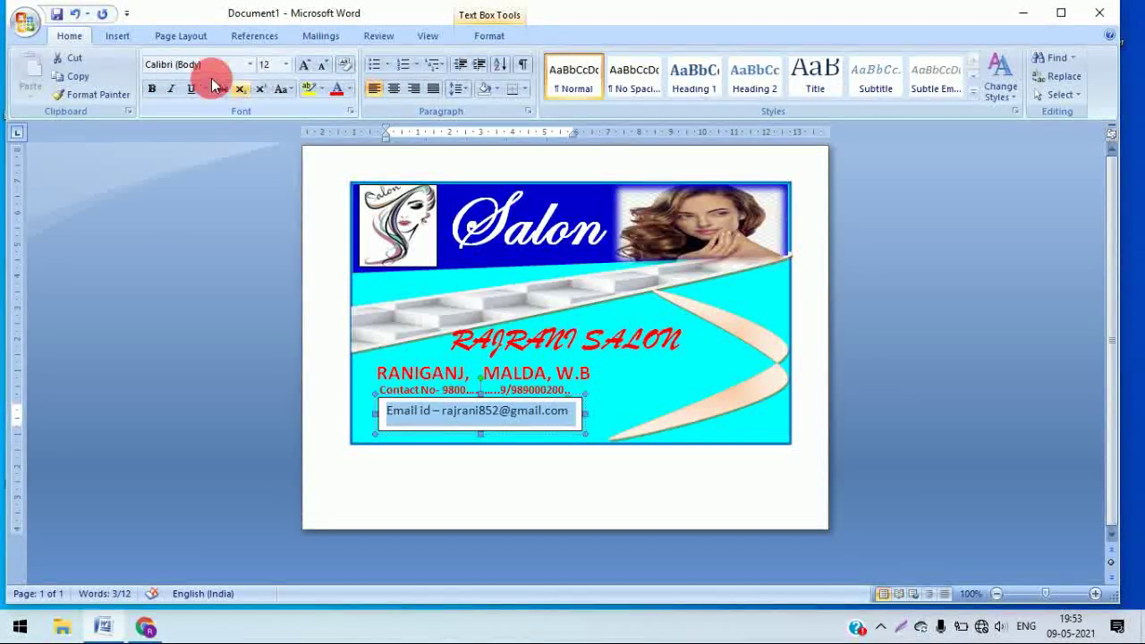
click(151, 88)
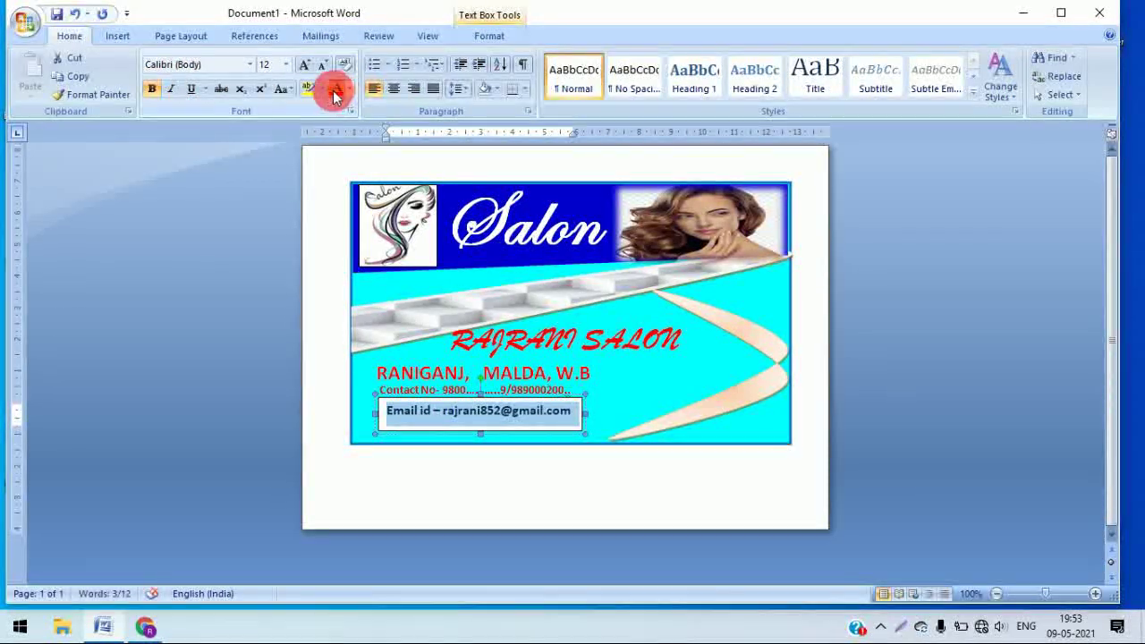
click(608, 414)
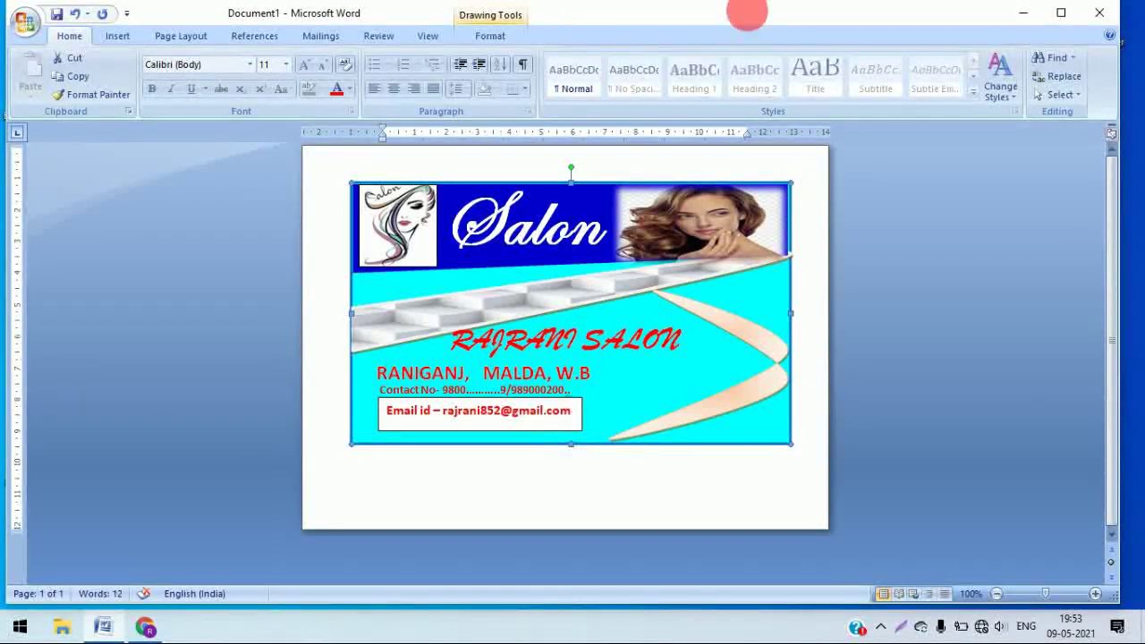
Step: Set the email box to no fill and no outline, undoing a mistaken card fill change
click(489, 36)
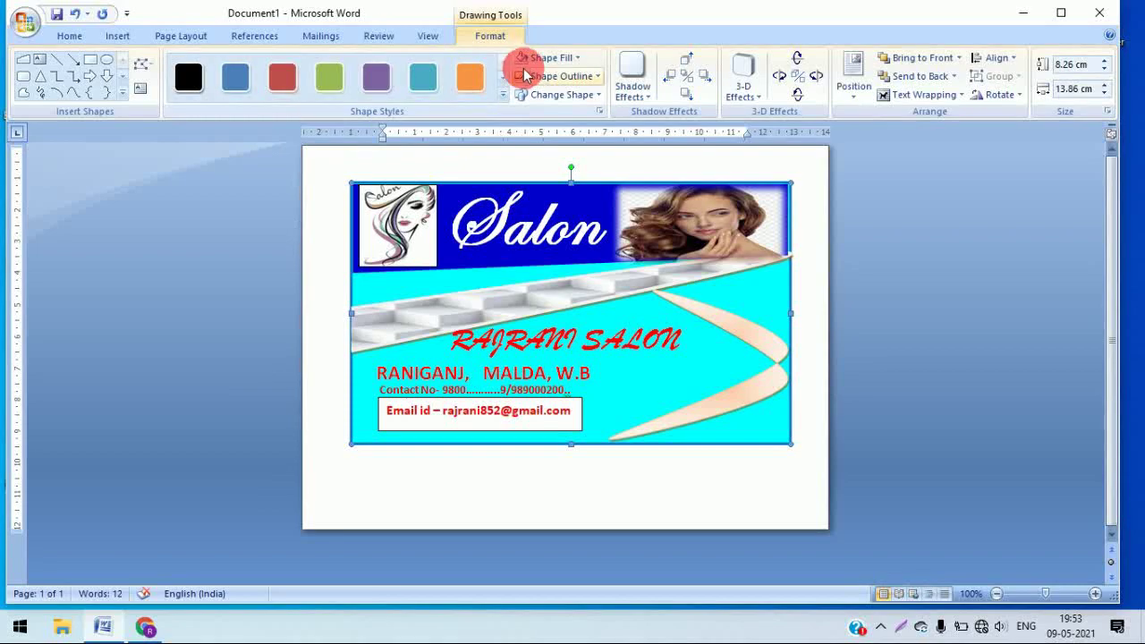
click(549, 57)
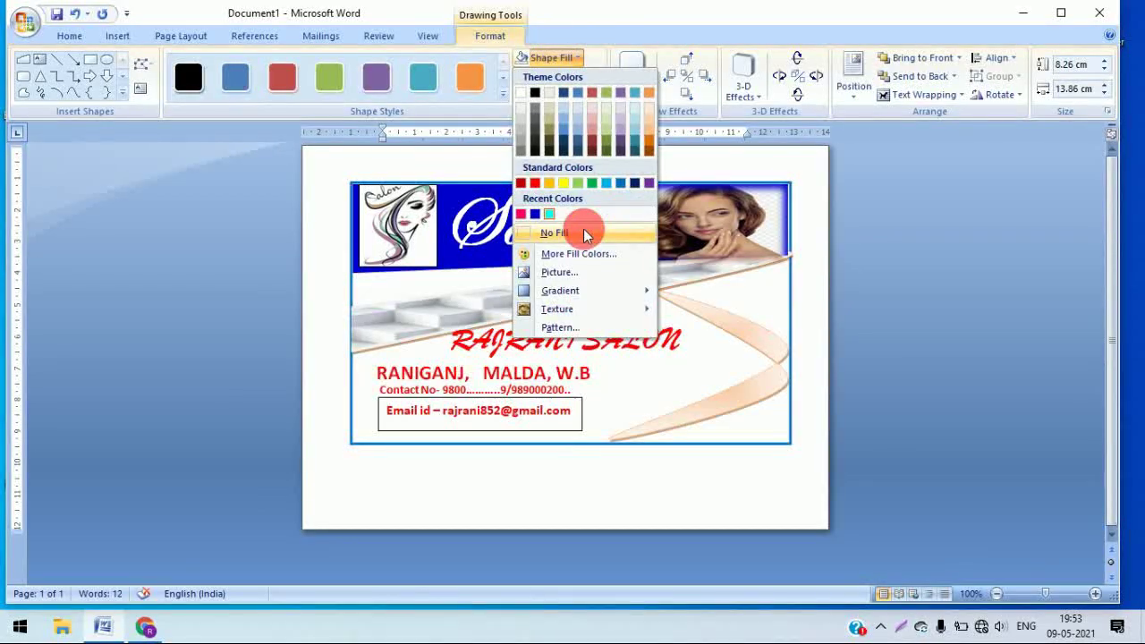
click(587, 233)
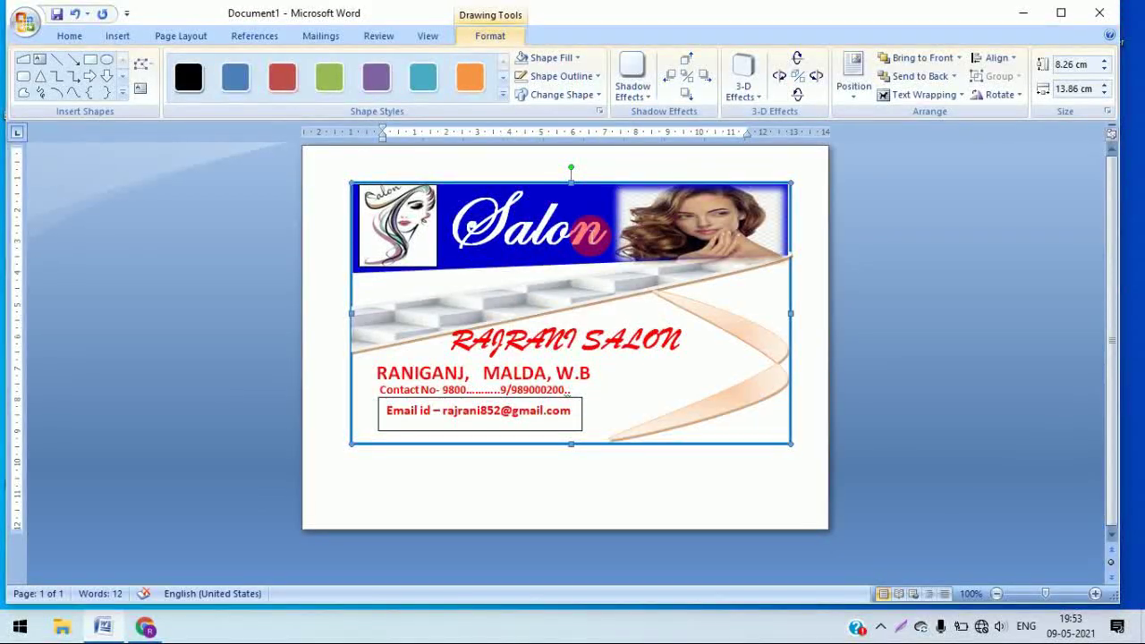
key(ctrl+z)
click(524, 414)
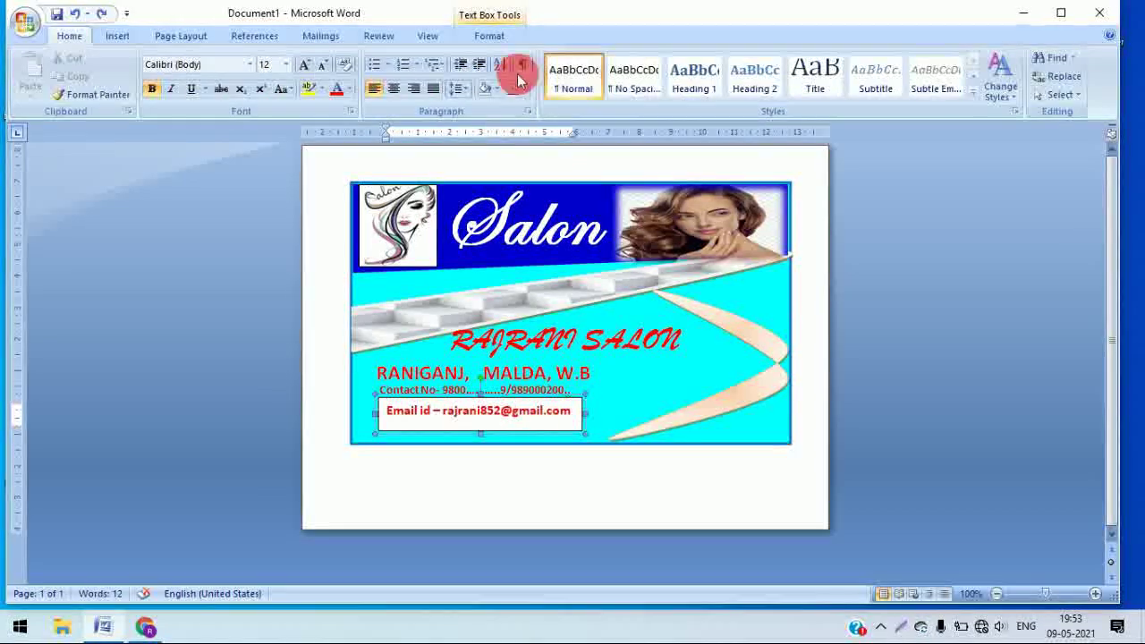
click(491, 34)
click(519, 57)
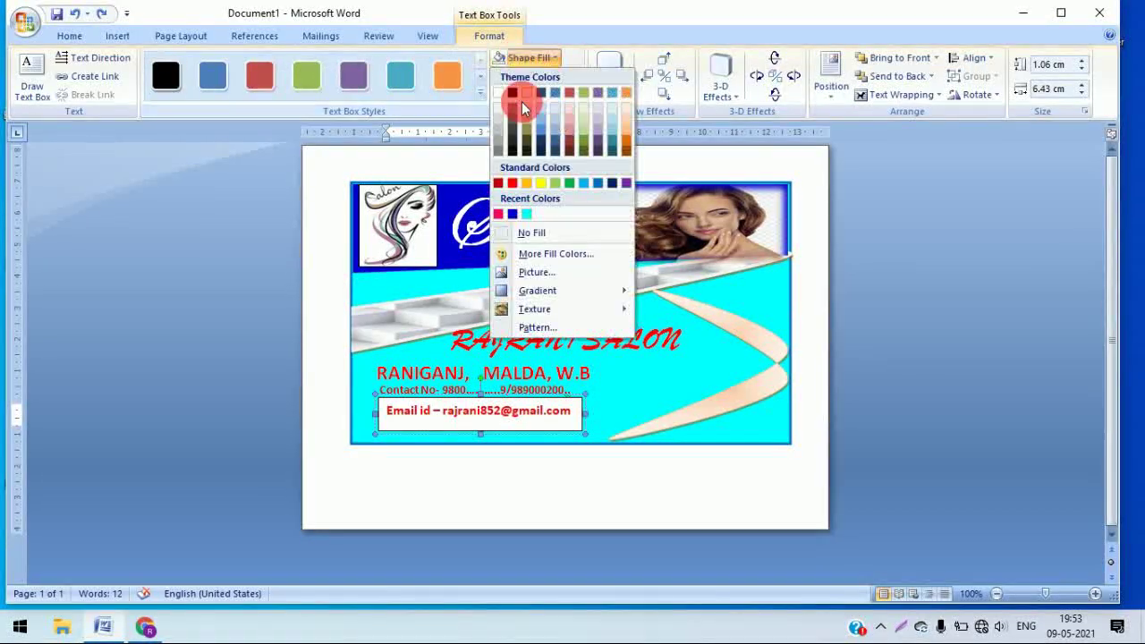
click(541, 234)
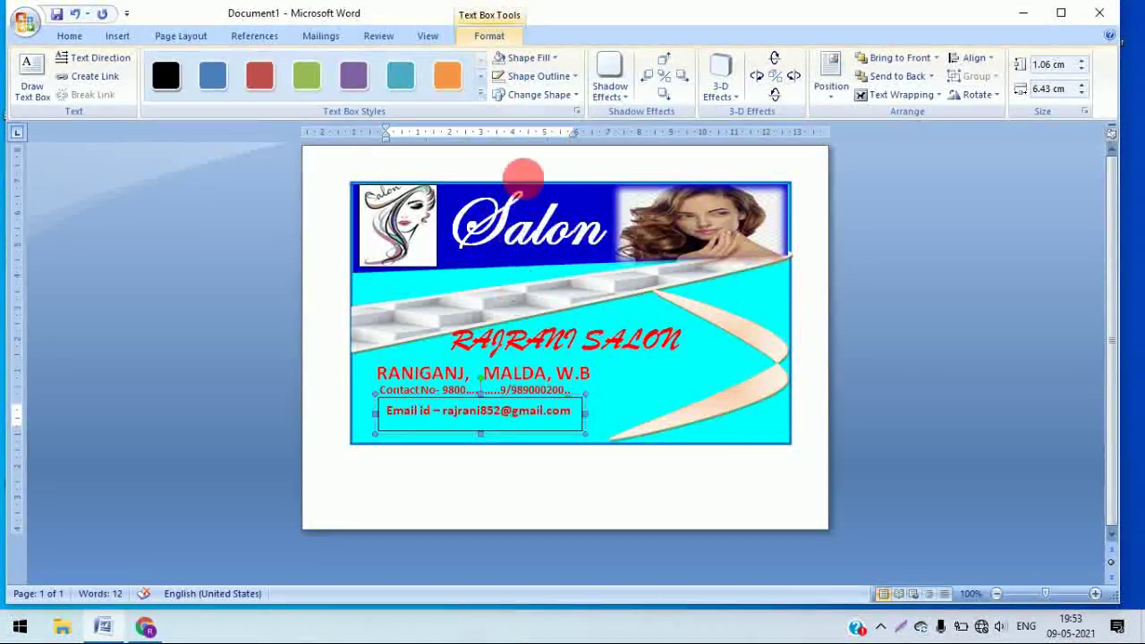
click(536, 79)
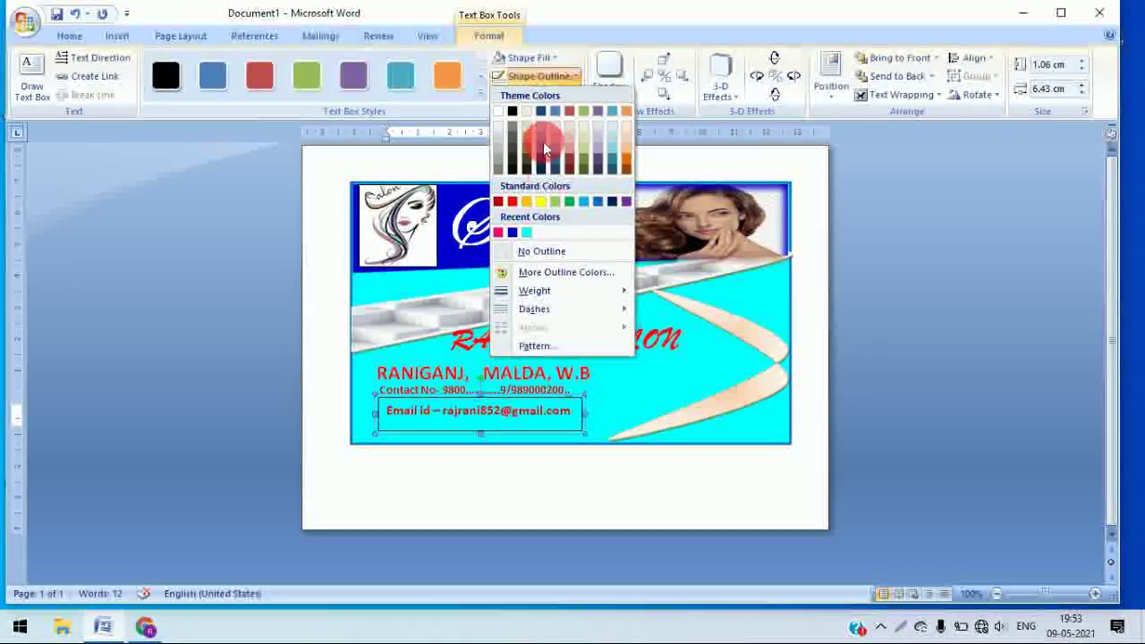
click(553, 254)
click(617, 394)
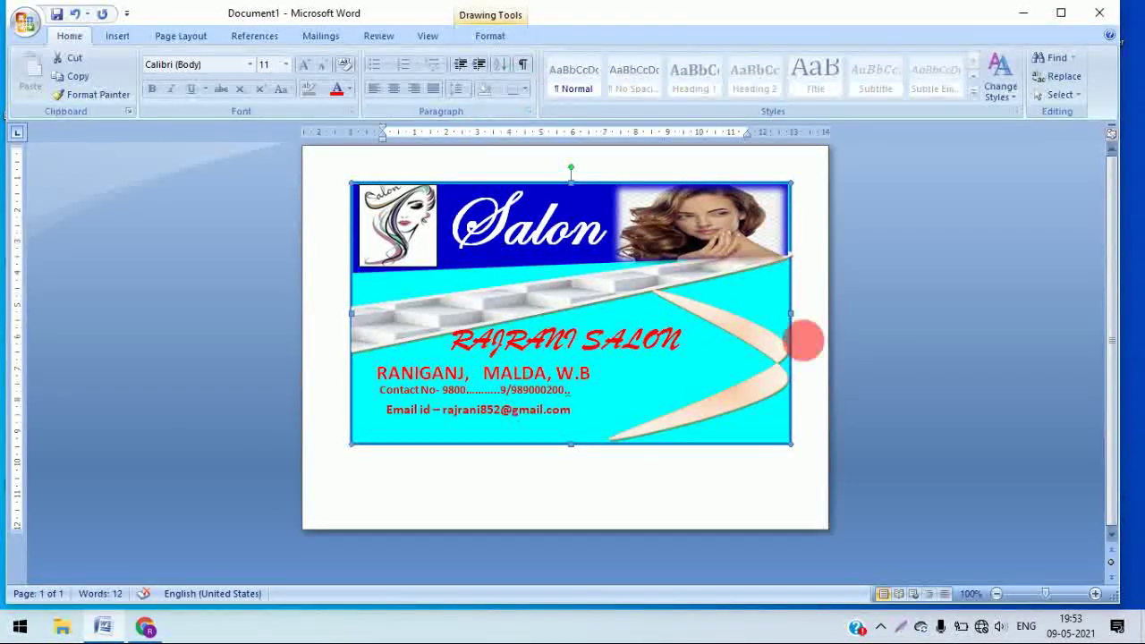
Step: Draw a circle on the card's right, beside the salon name
click(115, 36)
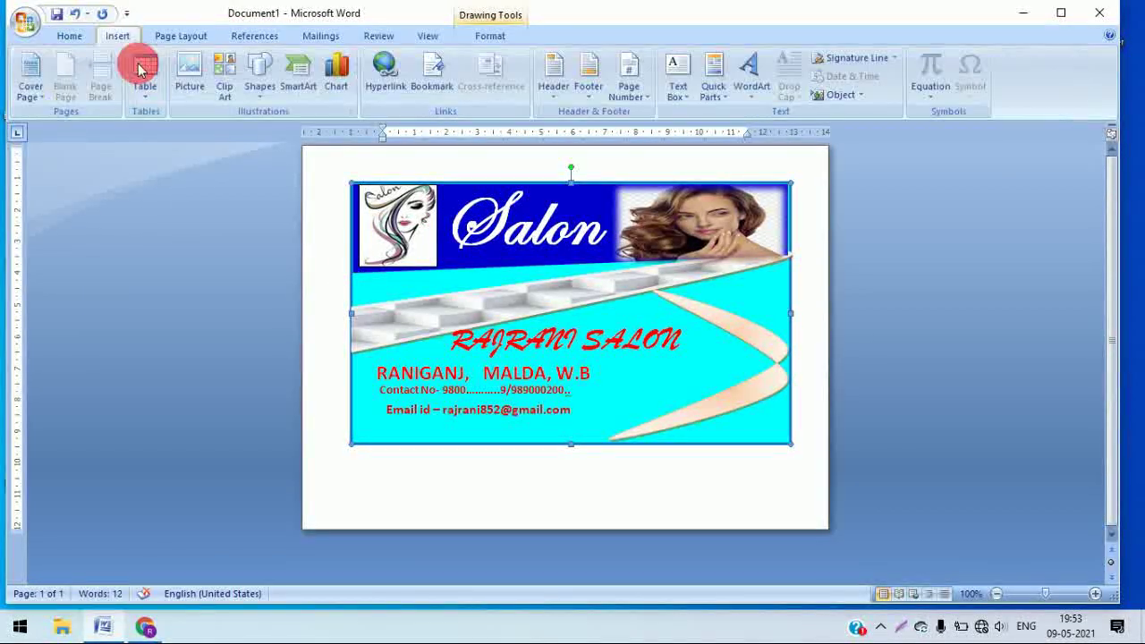
click(264, 90)
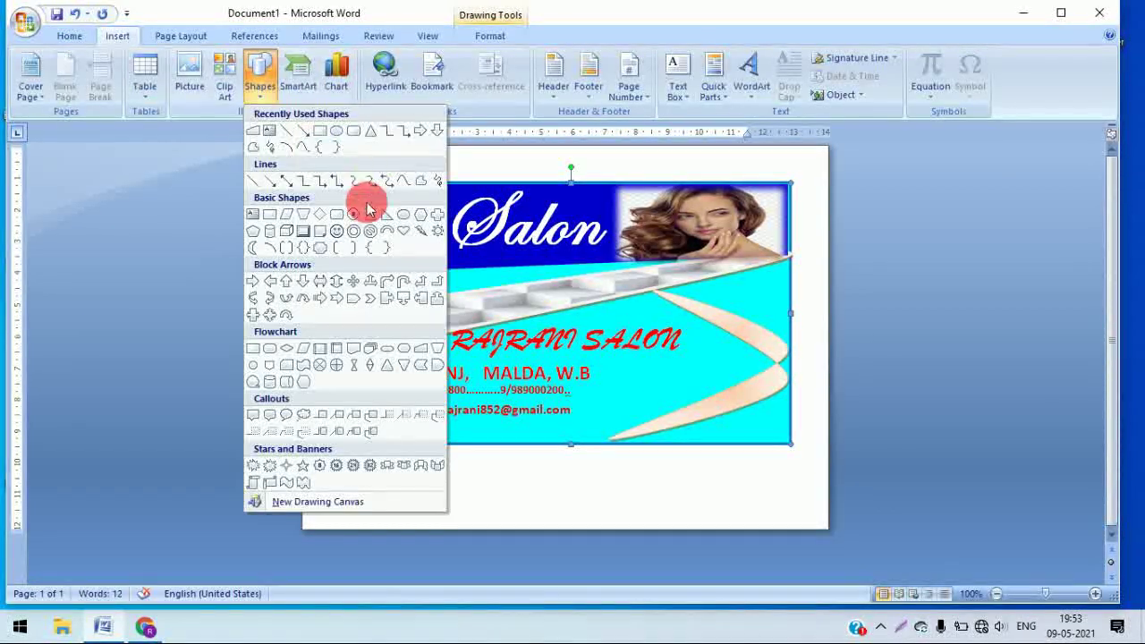
click(332, 128)
mouse_move(695, 332)
mouse_down()
mouse_move(756, 405)
mouse_move(749, 391)
mouse_up()
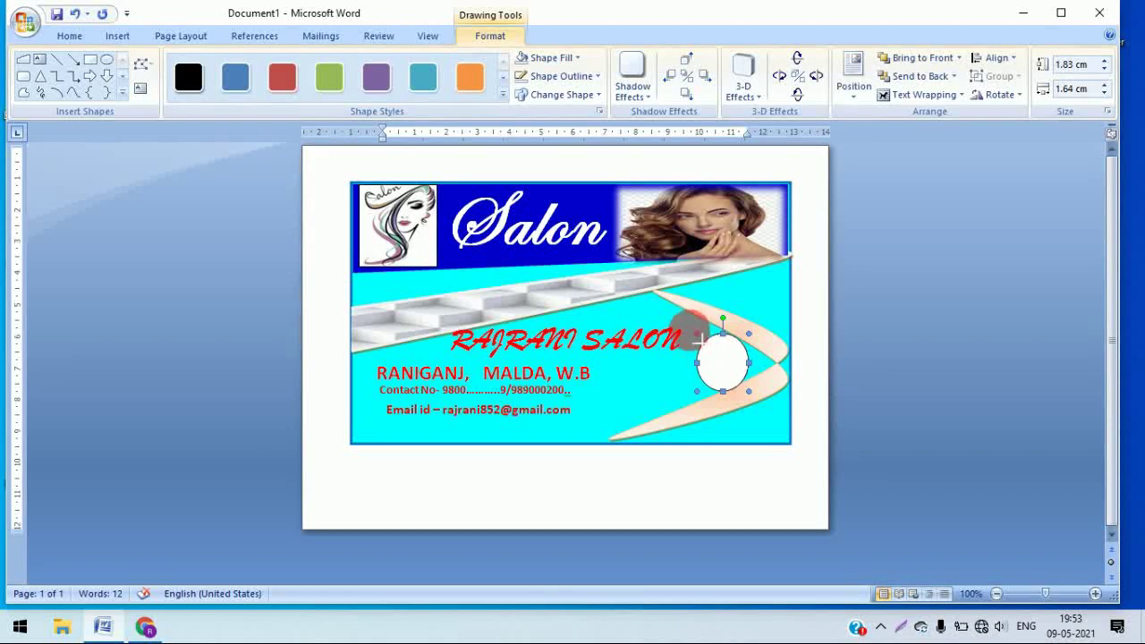
drag(689, 338, 682, 335)
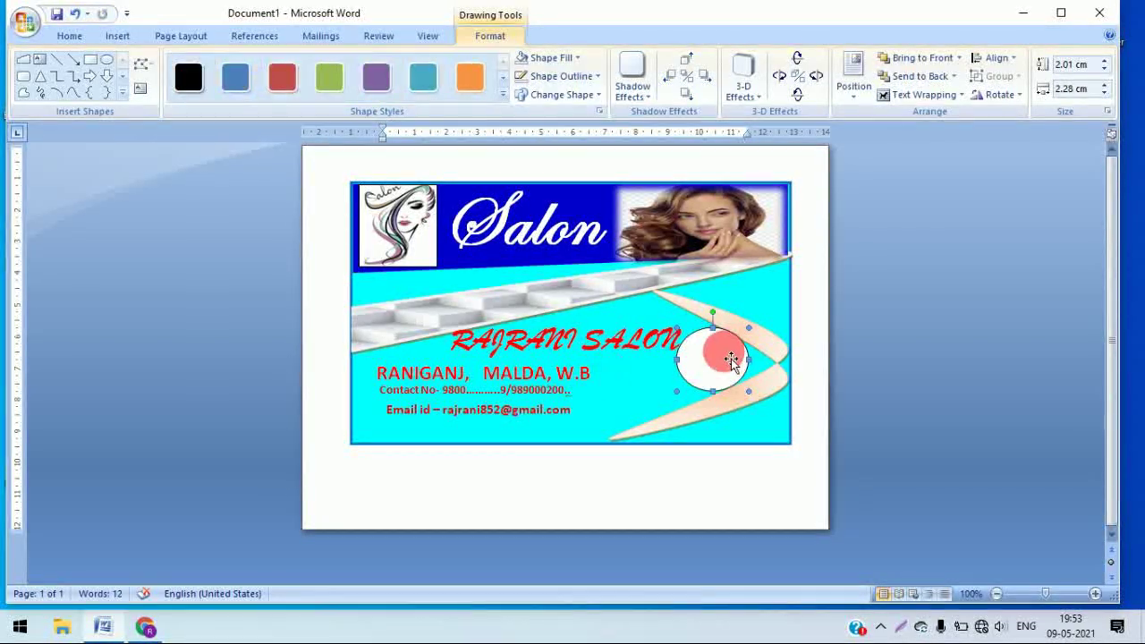
Step: Fill the circle with the Screenshot_3 woman's face picture from New folder
right_click(725, 358)
click(801, 516)
click(597, 185)
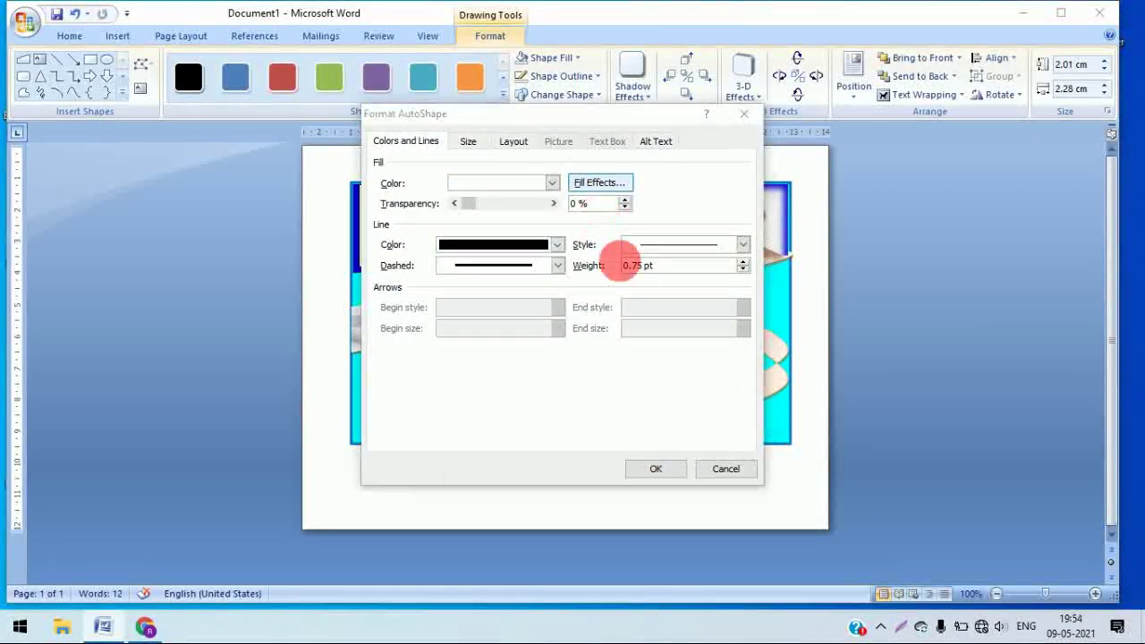
click(575, 147)
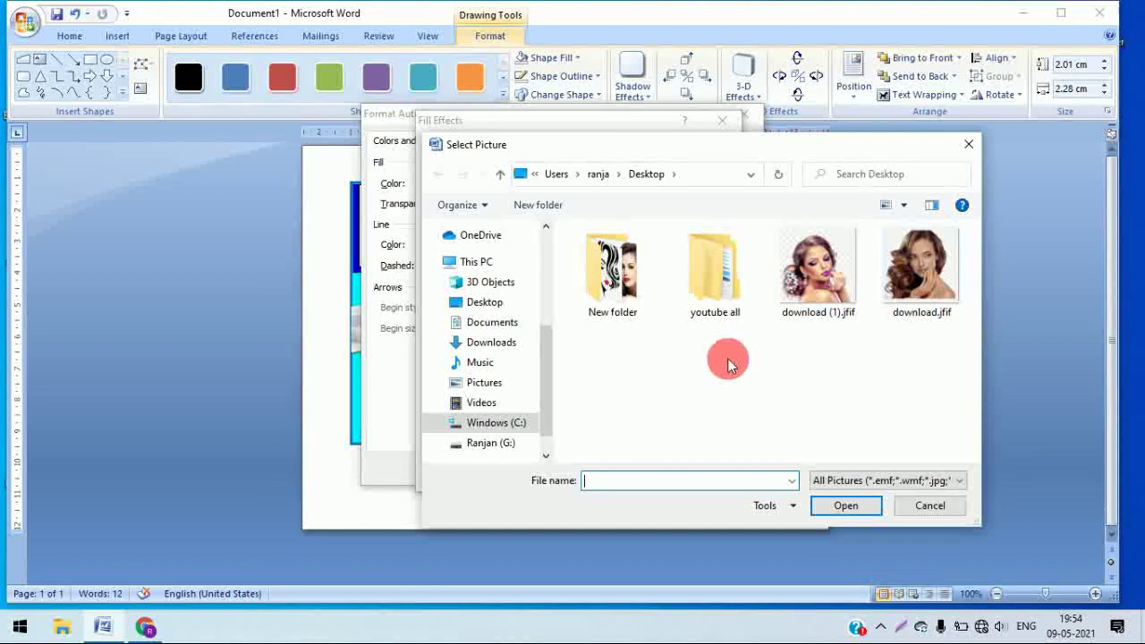
click(624, 294)
double_click(626, 295)
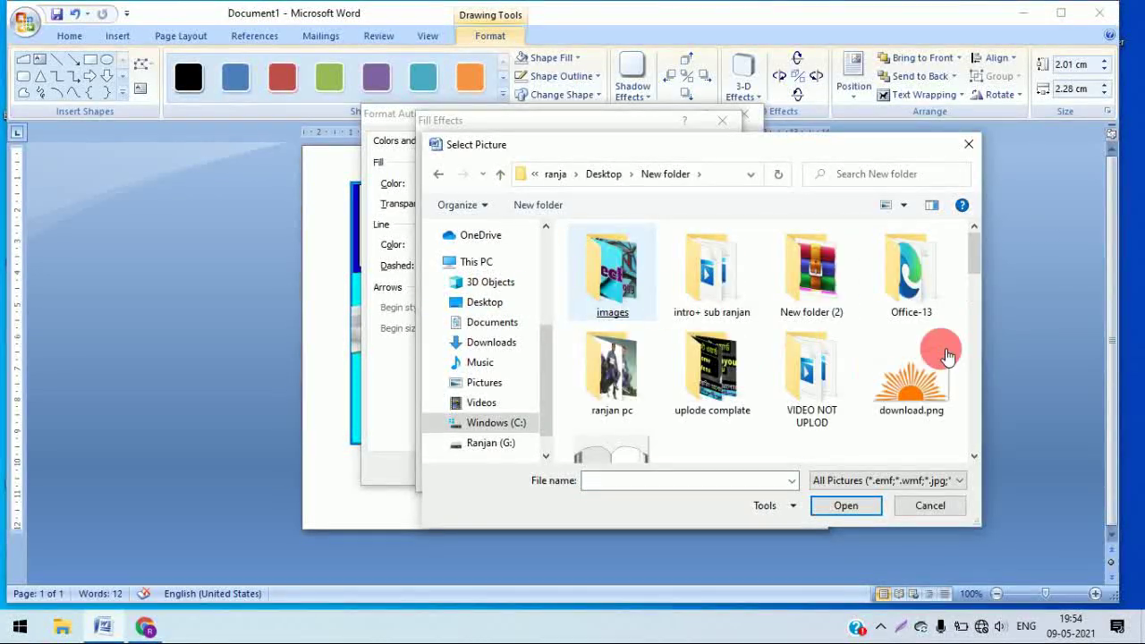
drag(971, 254, 977, 319)
click(866, 505)
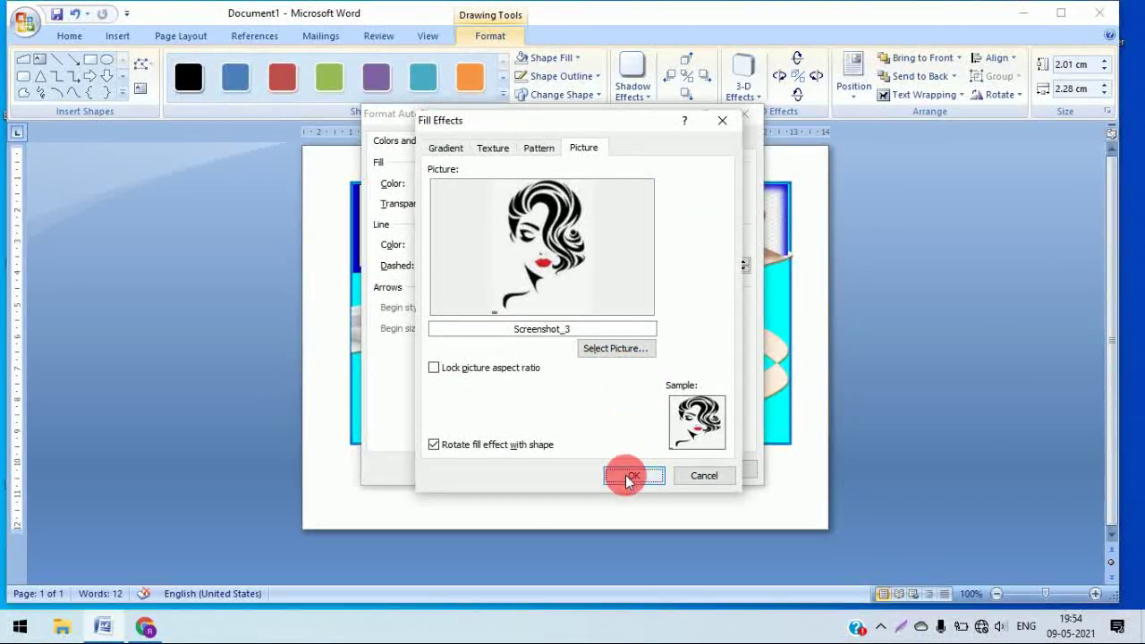
click(628, 476)
click(657, 469)
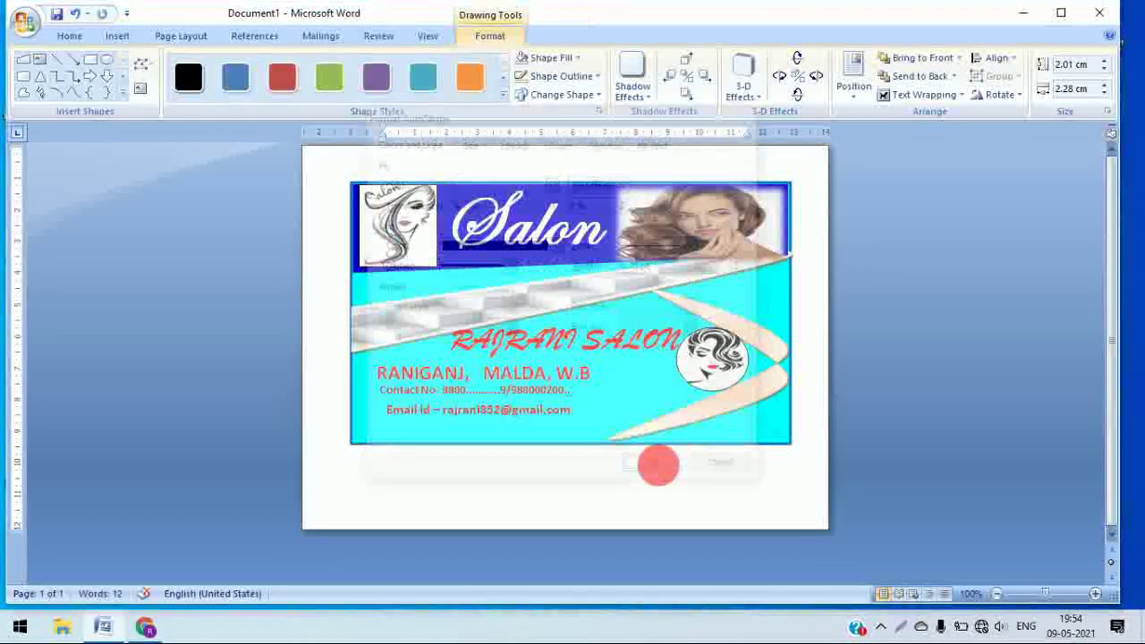
Step: Set the picture circle's shape outline to No Outline
click(754, 415)
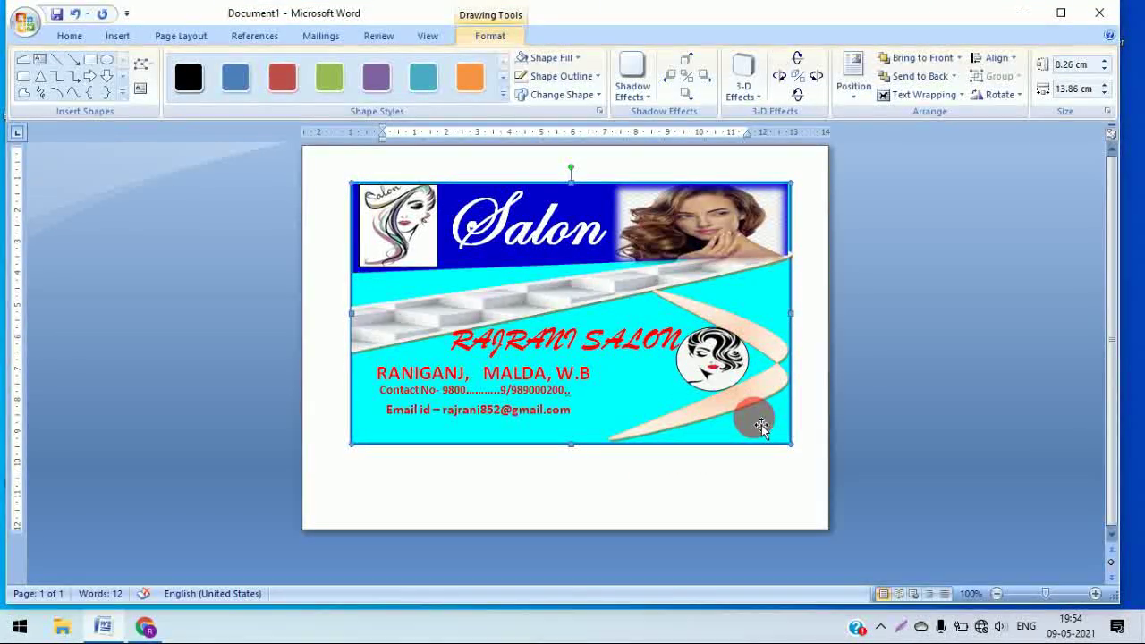
click(734, 362)
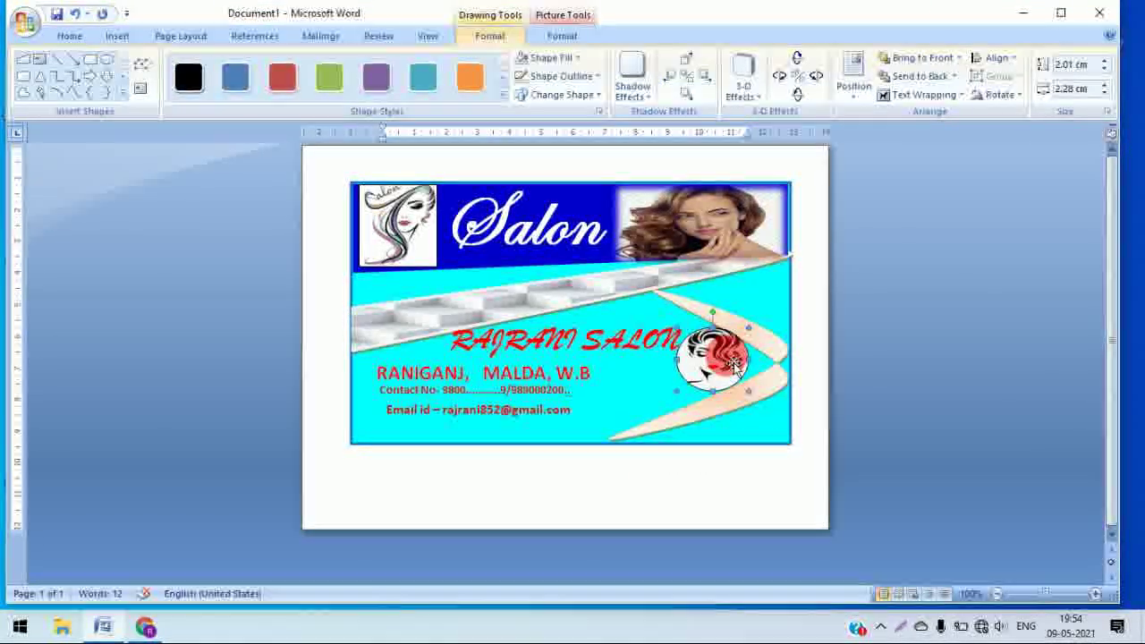
click(559, 76)
click(573, 251)
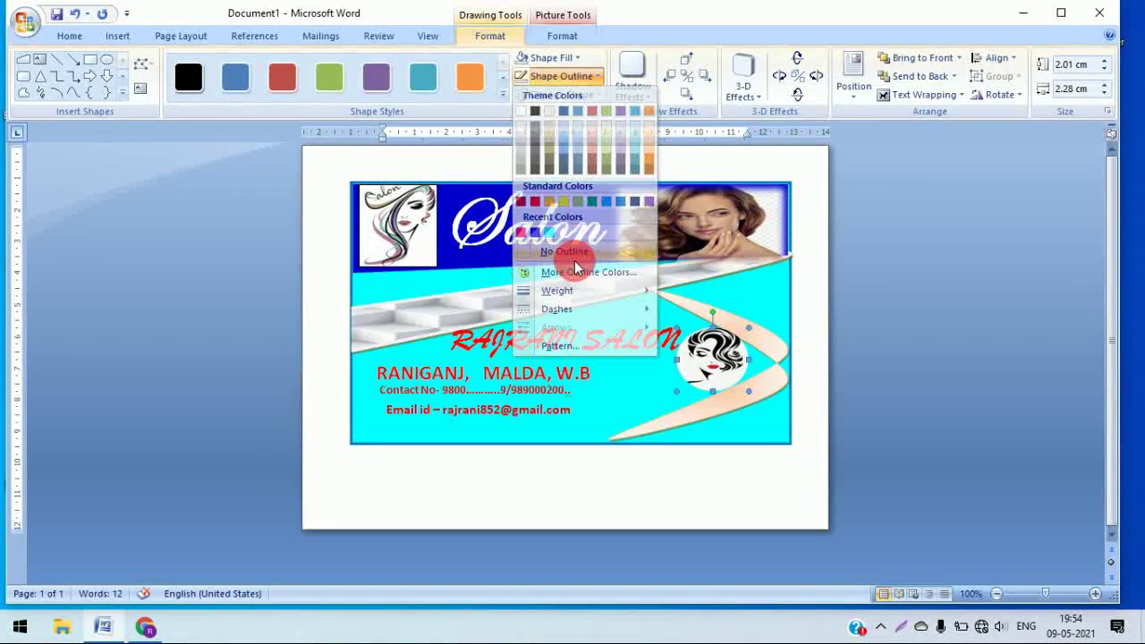
Step: Change the card shape's outline colour from blue to black
click(660, 407)
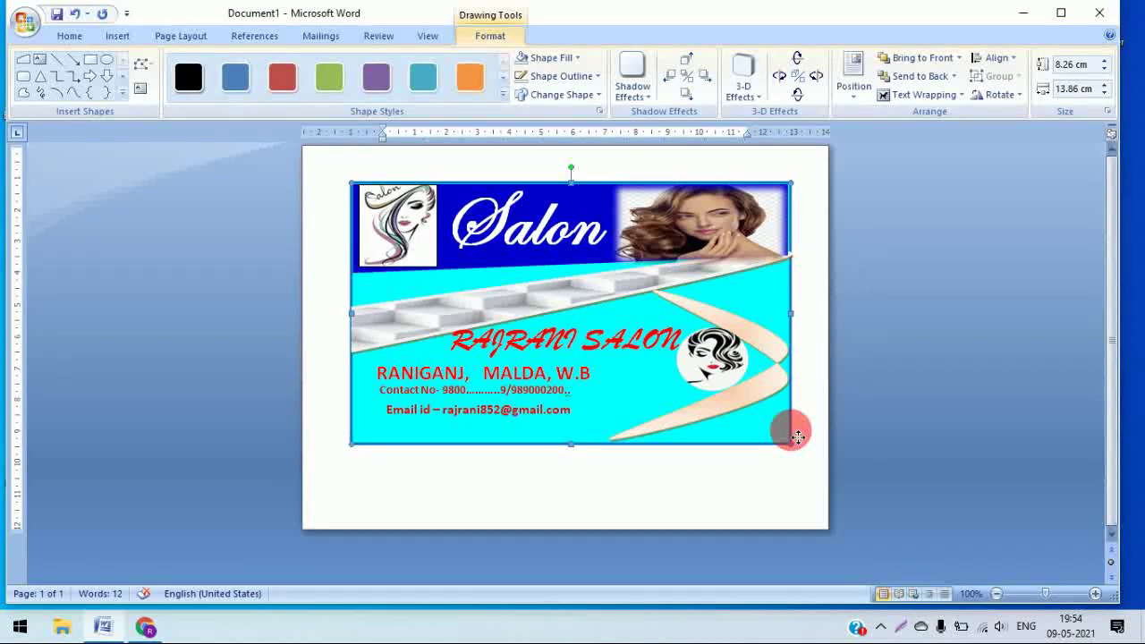
click(537, 77)
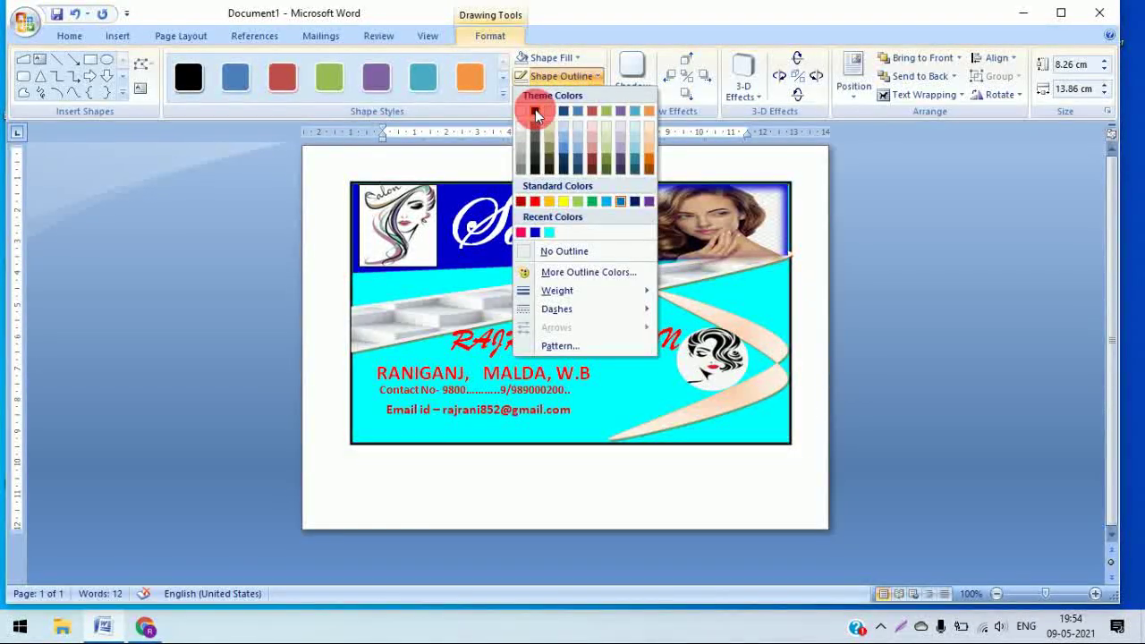
click(535, 111)
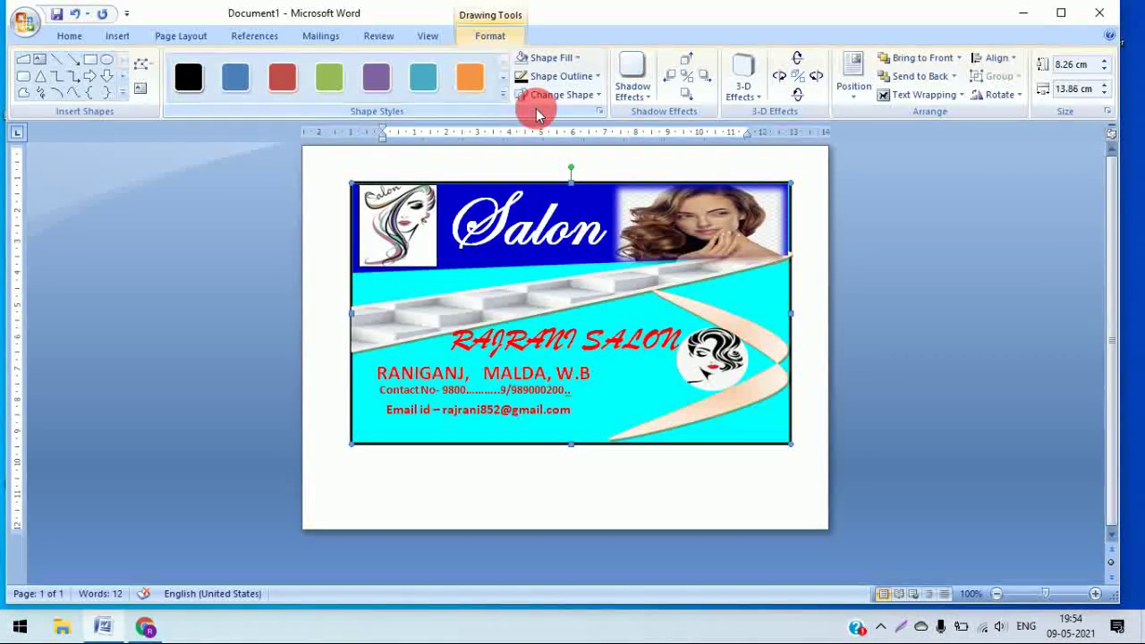
click(684, 513)
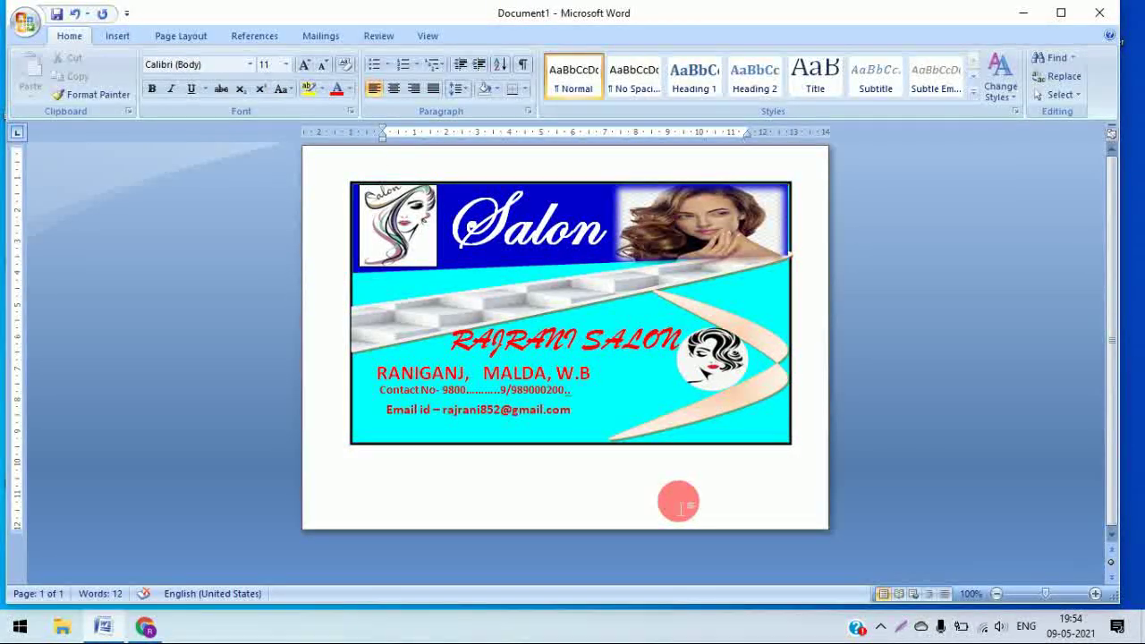